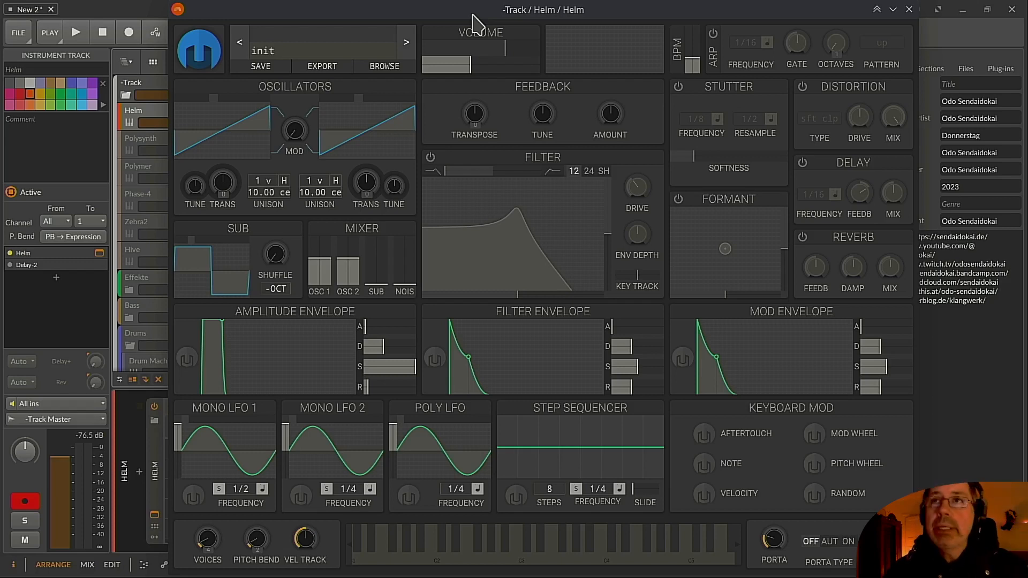
# Play a few notes to audition the init patch.
pyautogui.press('a')
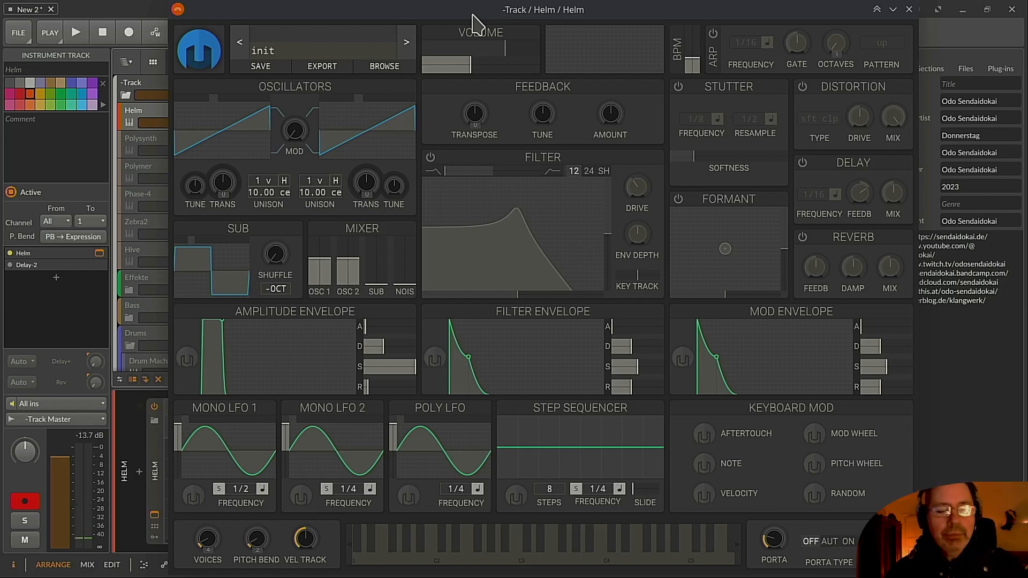
pyautogui.press('a')
pyautogui.press('e')
pyautogui.press('g')
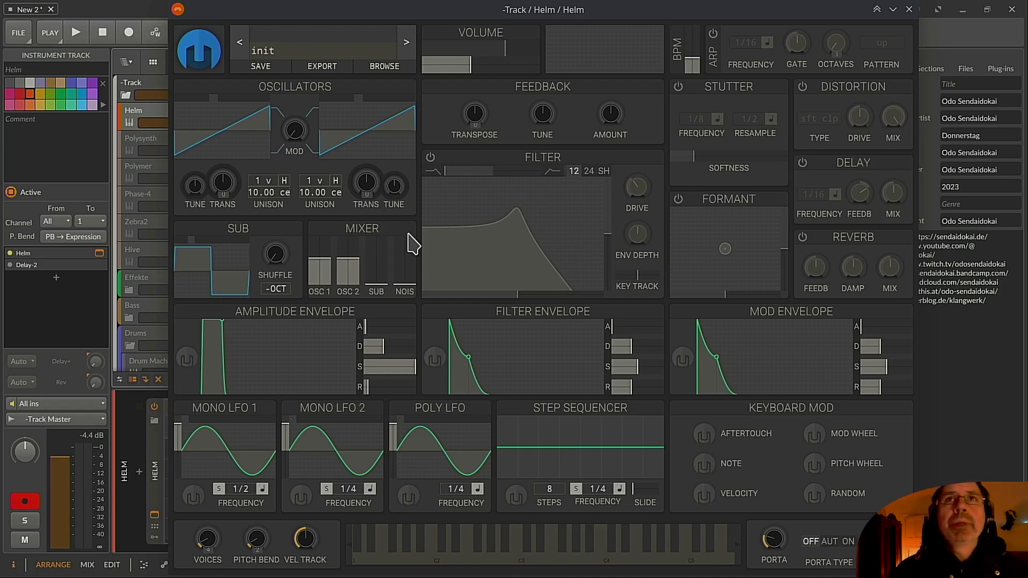
# Enable the Delay-2 device on the Helm track, moving the synth window aside for access and back again.
pyautogui.moveTo(229, 14); pyautogui.dragTo(547, 30)
pyautogui.click(302, 471)
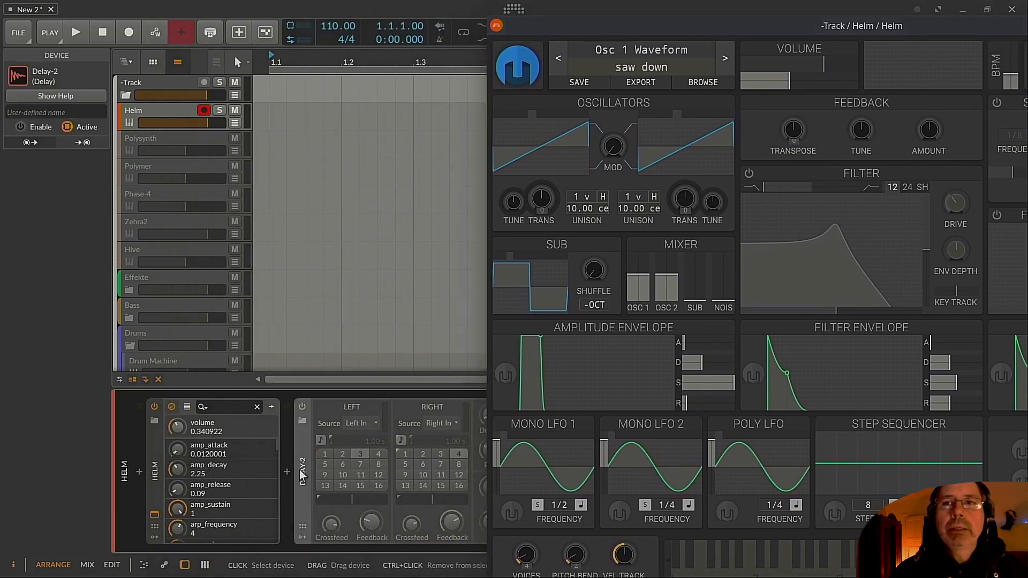
pyautogui.click(303, 408)
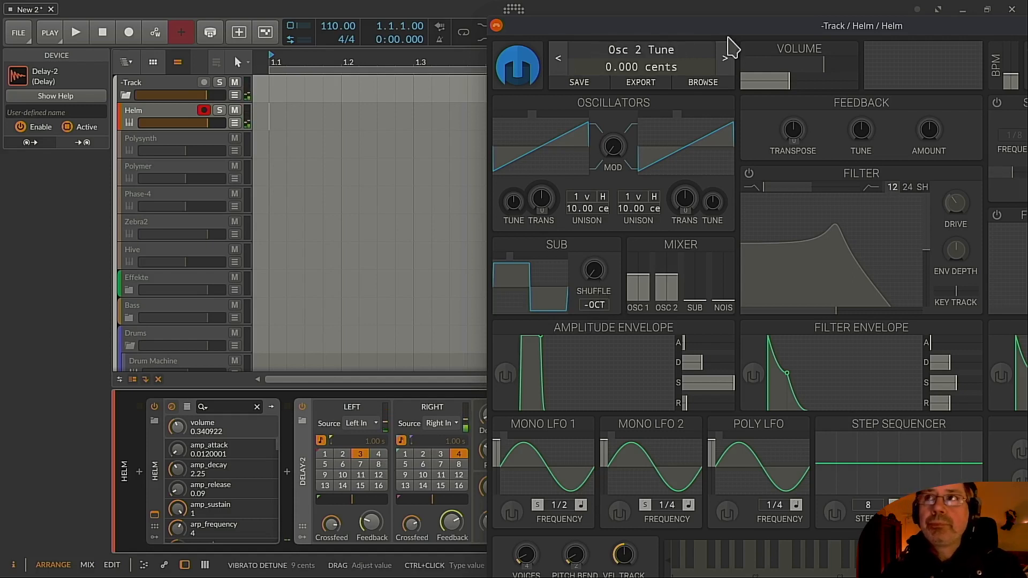
pyautogui.moveTo(760, 30); pyautogui.dragTo(366, 12)
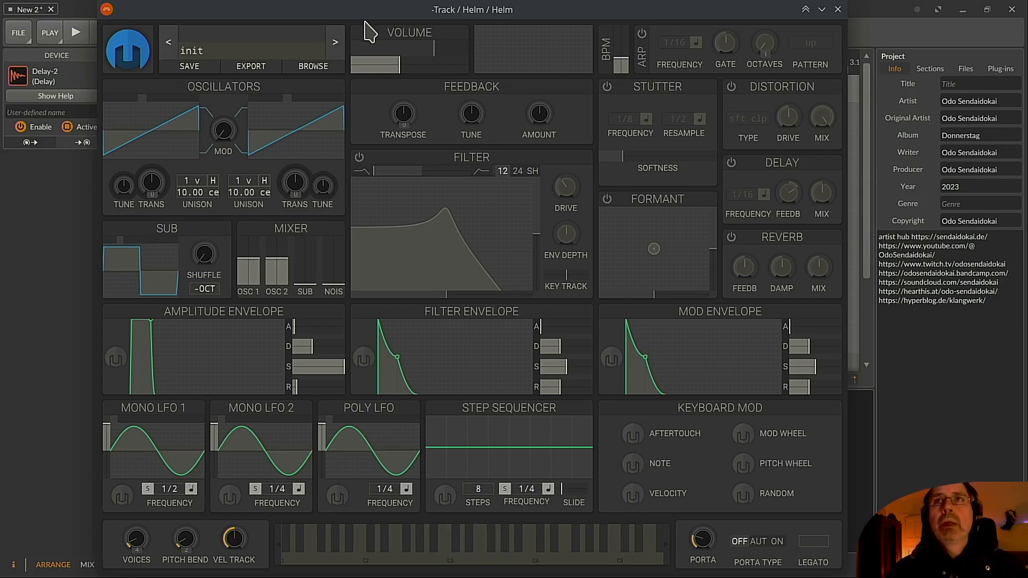
pyautogui.moveTo(319, 8); pyautogui.dragTo(423, 17)
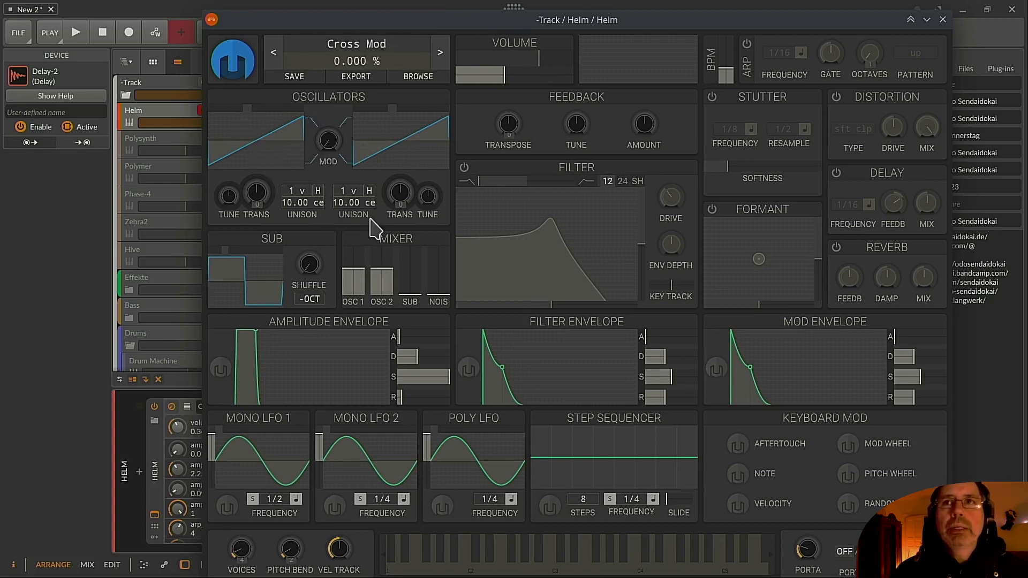
# Turn oscillator 2's volume down to zero in the mixer so only oscillator 1 sounds.
pyautogui.moveTo(383, 281); pyautogui.dragTo(394, 334)
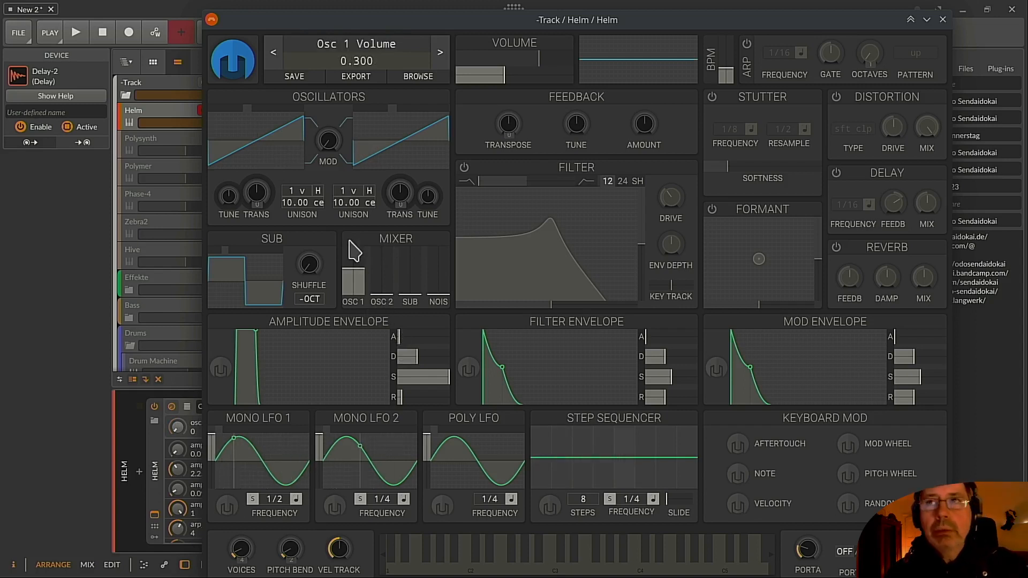
pyautogui.moveTo(598, 21); pyautogui.dragTo(549, 12)
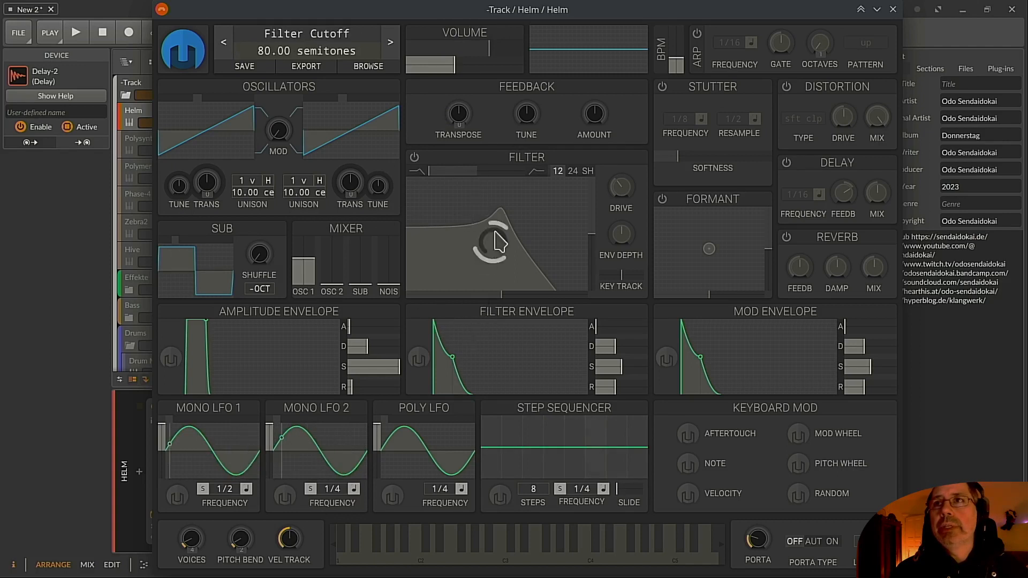
# Switch on the filter with the 24 dB slope, 0 % resonance and a cutoff of about 81.3 semitones.
pyautogui.click(414, 158)
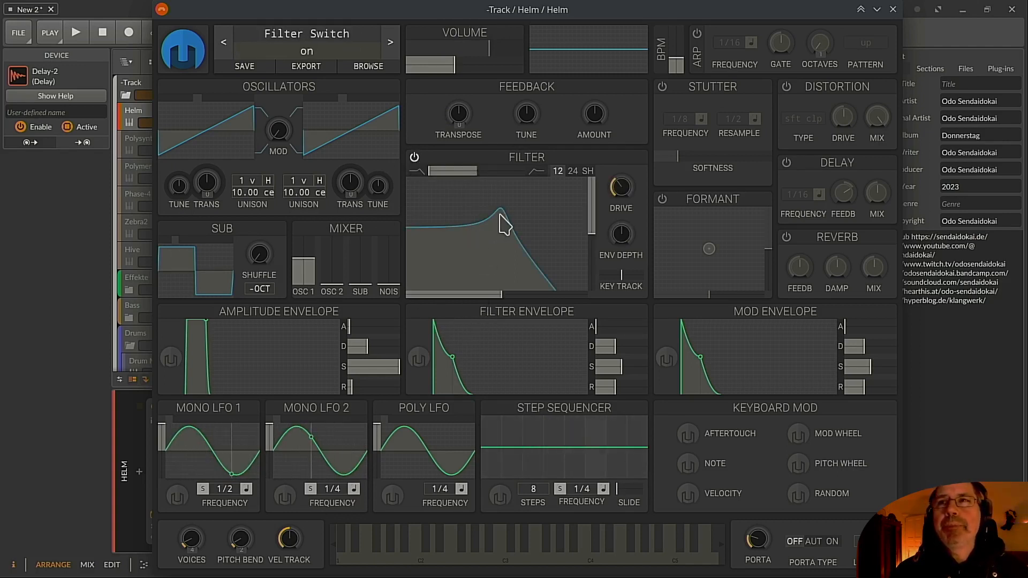
pyautogui.moveTo(592, 238); pyautogui.dragTo(594, 303)
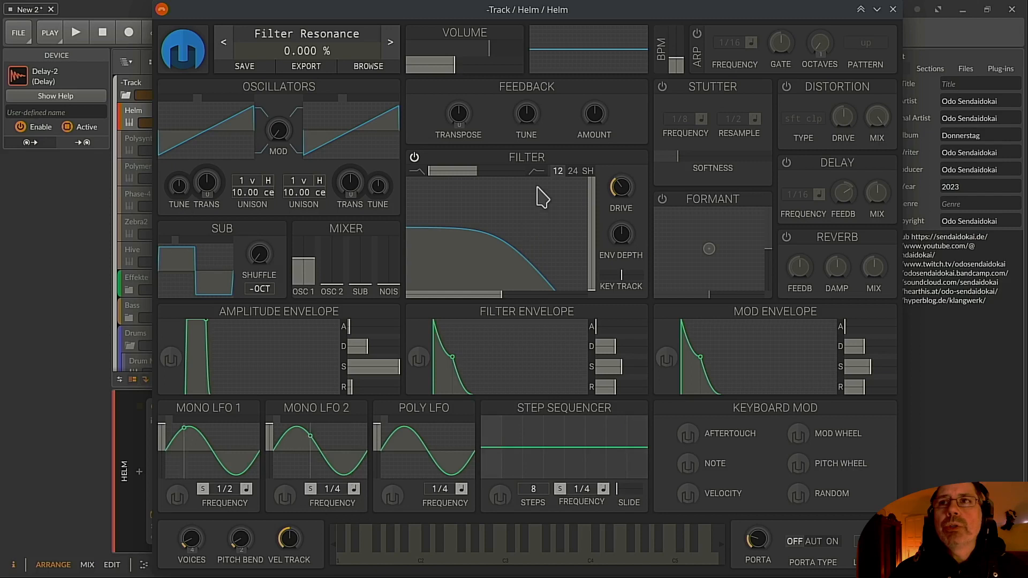
pyautogui.click(575, 171)
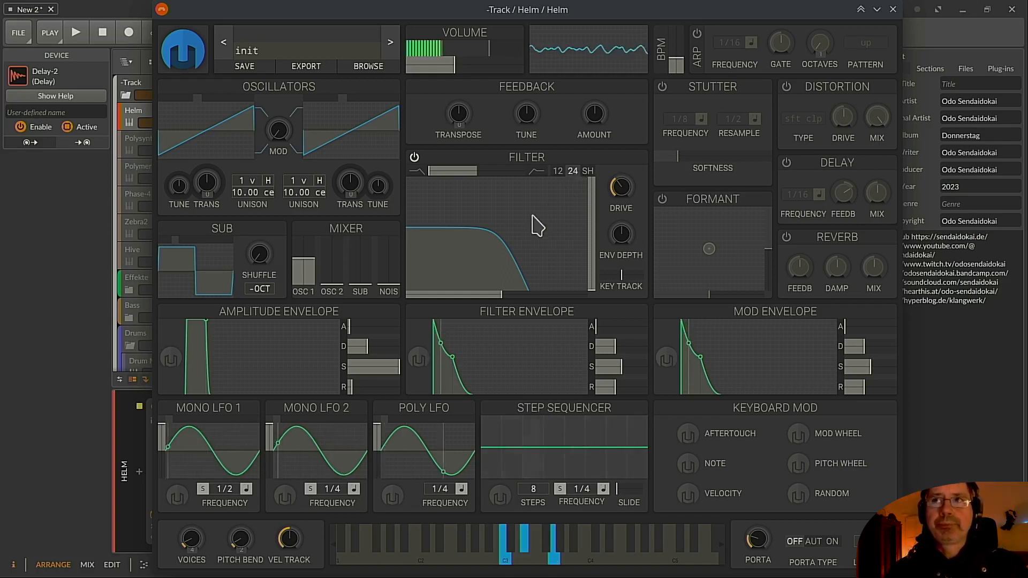
pyautogui.moveTo(501, 300)
pyautogui.moveTo(496, 295)
pyautogui.mouseDown()
pyautogui.moveTo(485, 293)
pyautogui.moveTo(505, 300)
pyautogui.mouseUp()
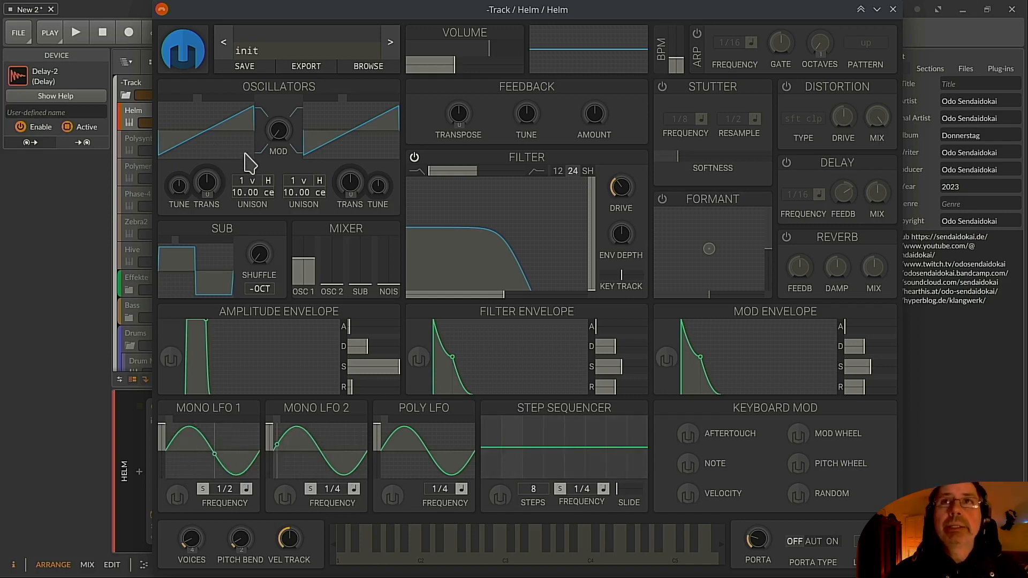
# Set oscillator 1's unison to 5 voices with 20 cents of detune, comparing it against a single voice.
pyautogui.moveTo(252, 188)
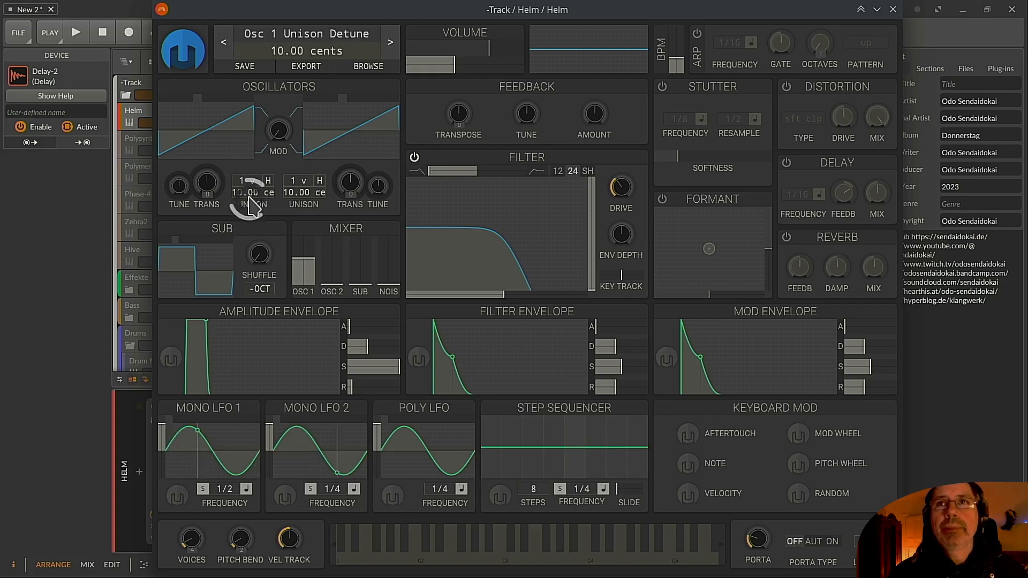
pyautogui.scroll(2, 241, 180)
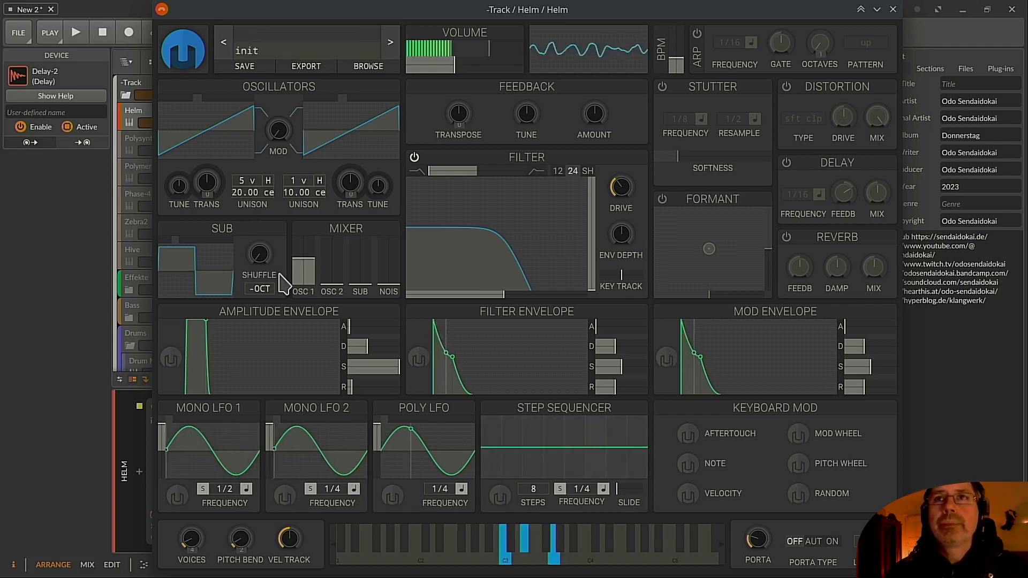
pyautogui.scroll(-4, 245, 185)
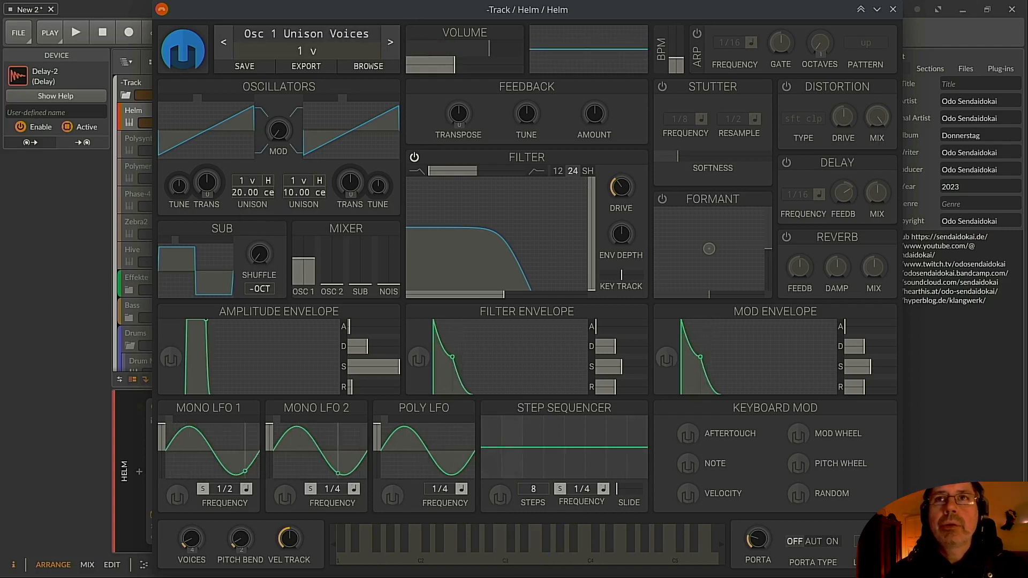
pyautogui.scroll(6, 247, 195)
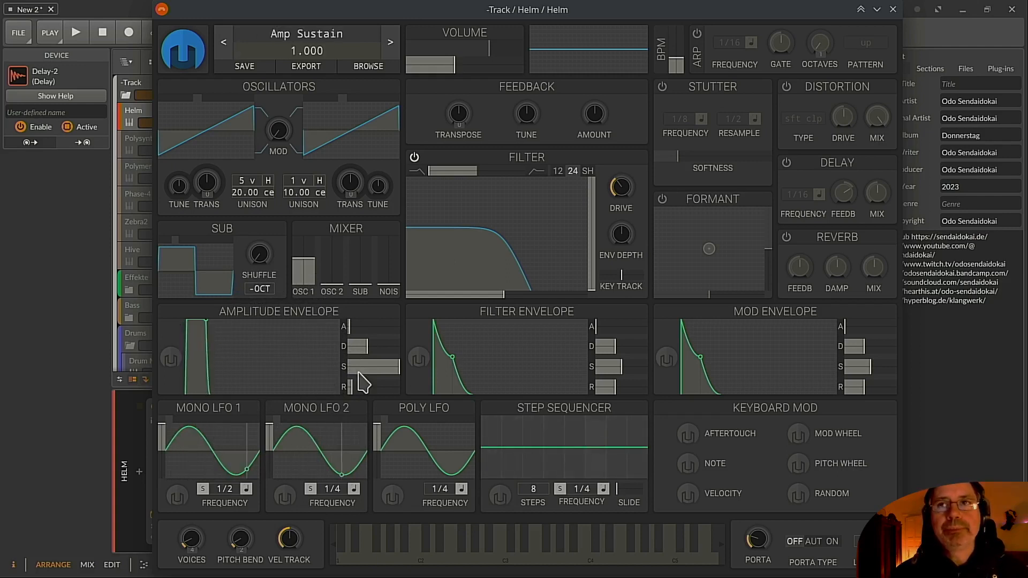
# Shape the amplitude envelope with about 4.7 s attack, about 6.5 s decay, a low sustain and a long release.
pyautogui.moveTo(351, 329); pyautogui.dragTo(223, 324)
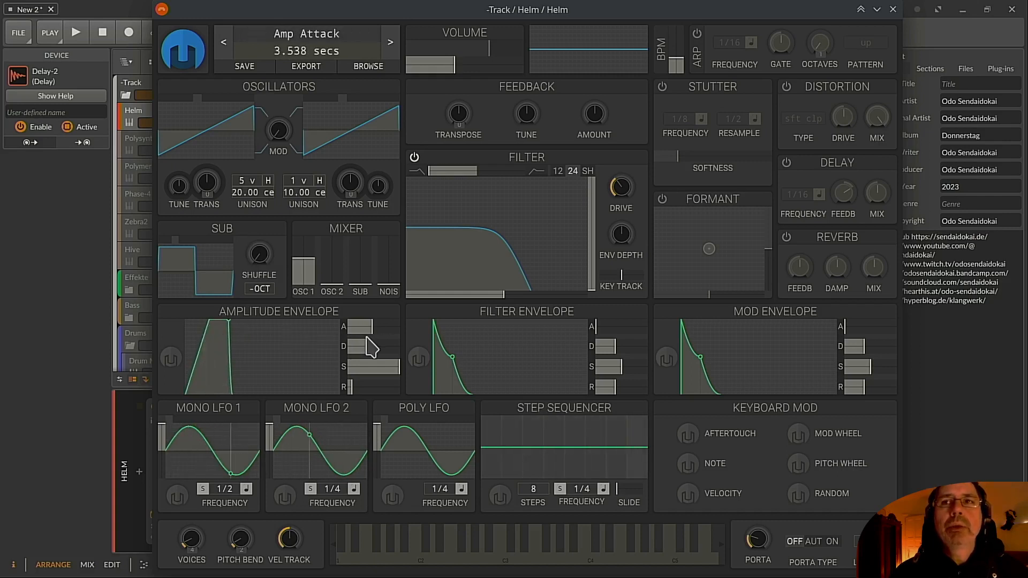
pyautogui.moveTo(373, 327)
pyautogui.mouseDown()
pyautogui.moveTo(364, 327)
pyautogui.moveTo(378, 336)
pyautogui.mouseUp()
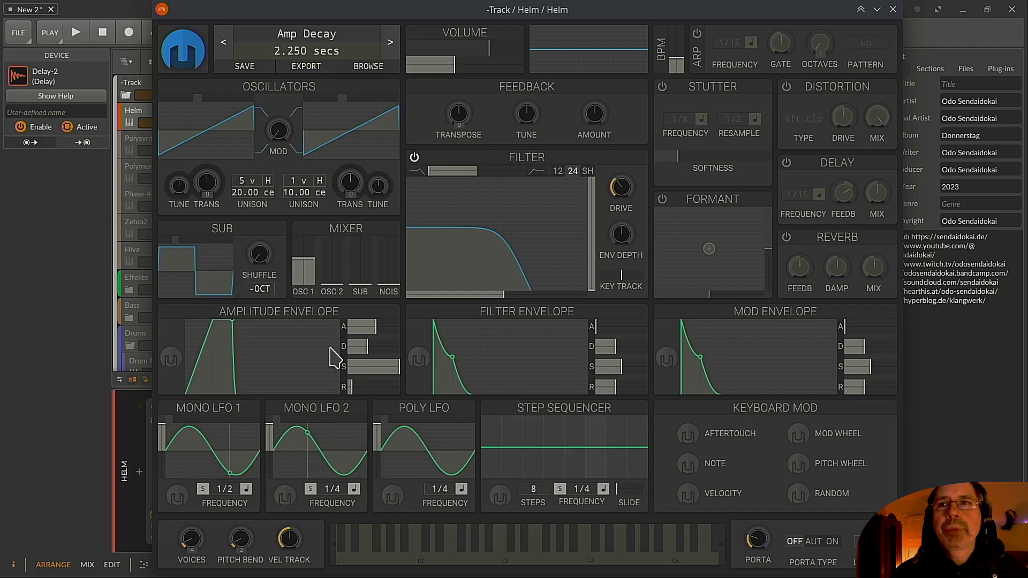
pyautogui.moveTo(369, 346); pyautogui.dragTo(382, 357)
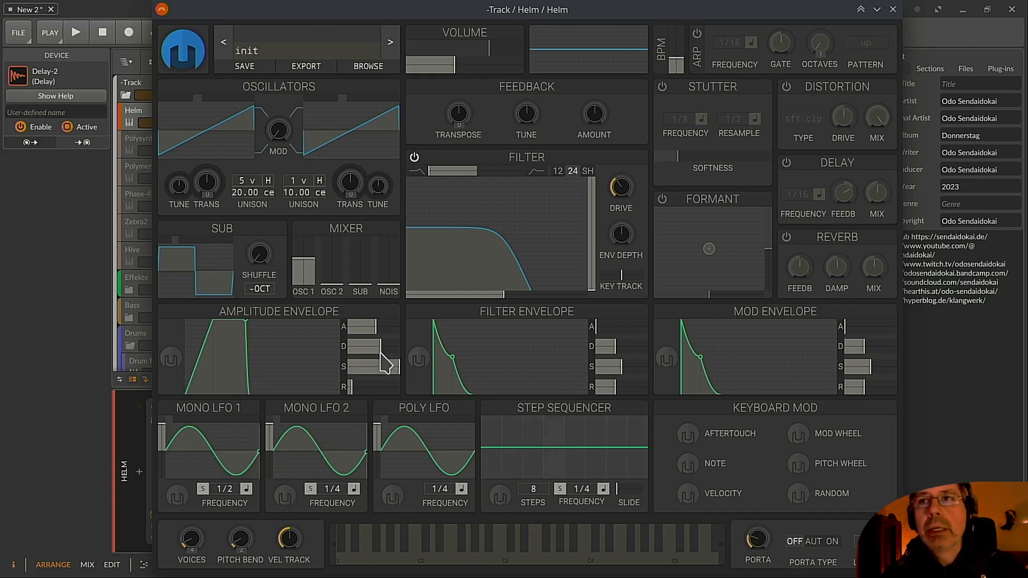
pyautogui.moveTo(388, 368)
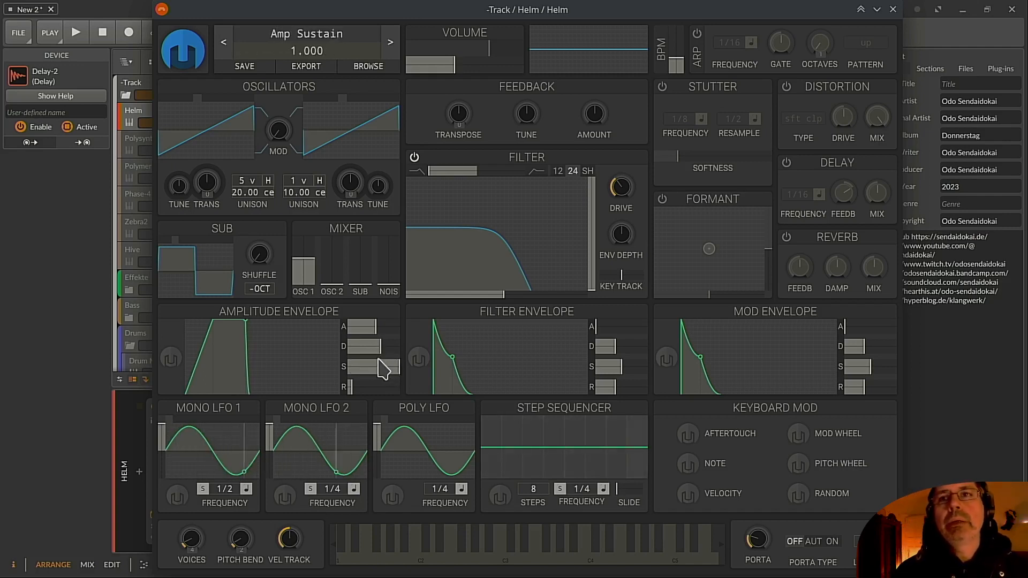
pyautogui.moveTo(396, 369); pyautogui.dragTo(390, 397)
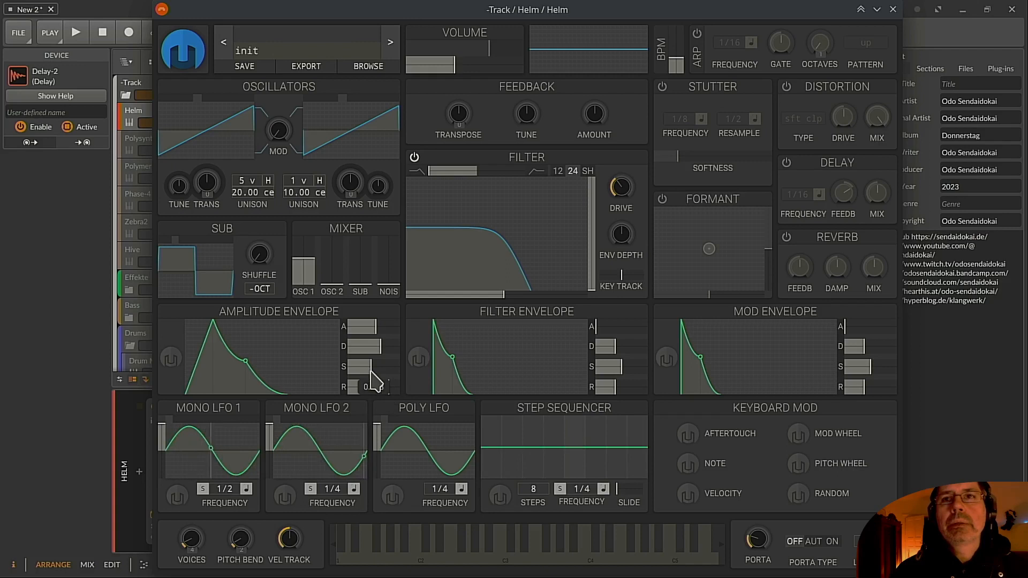
pyautogui.moveTo(374, 381); pyautogui.dragTo(368, 381)
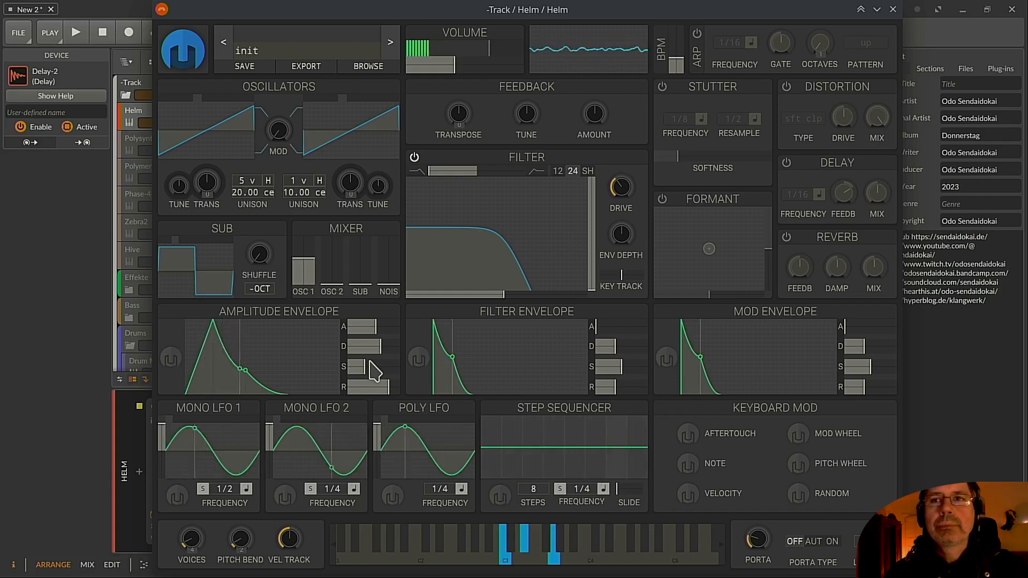
pyautogui.moveTo(370, 360); pyautogui.dragTo(360, 373)
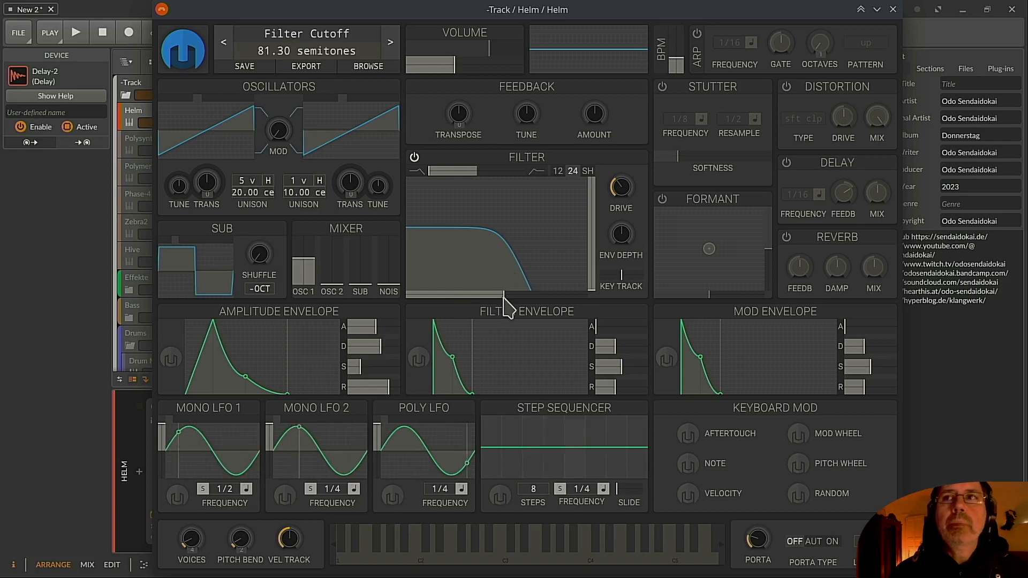
# Lower the filter cutoff to somewhat below 64 semitones.
pyautogui.moveTo(503, 294); pyautogui.dragTo(473, 294)
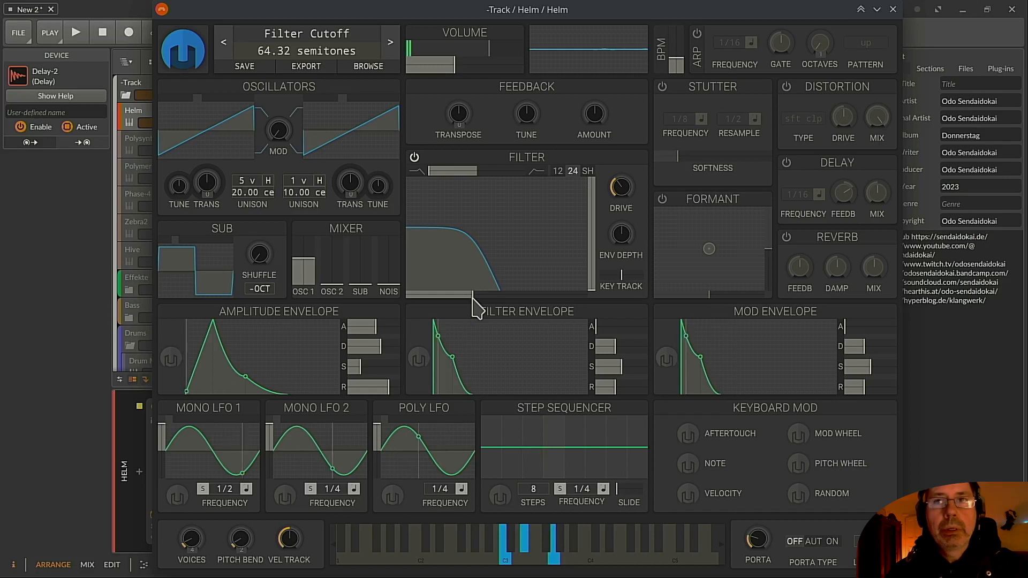
pyautogui.moveTo(474, 294); pyautogui.dragTo(461, 293)
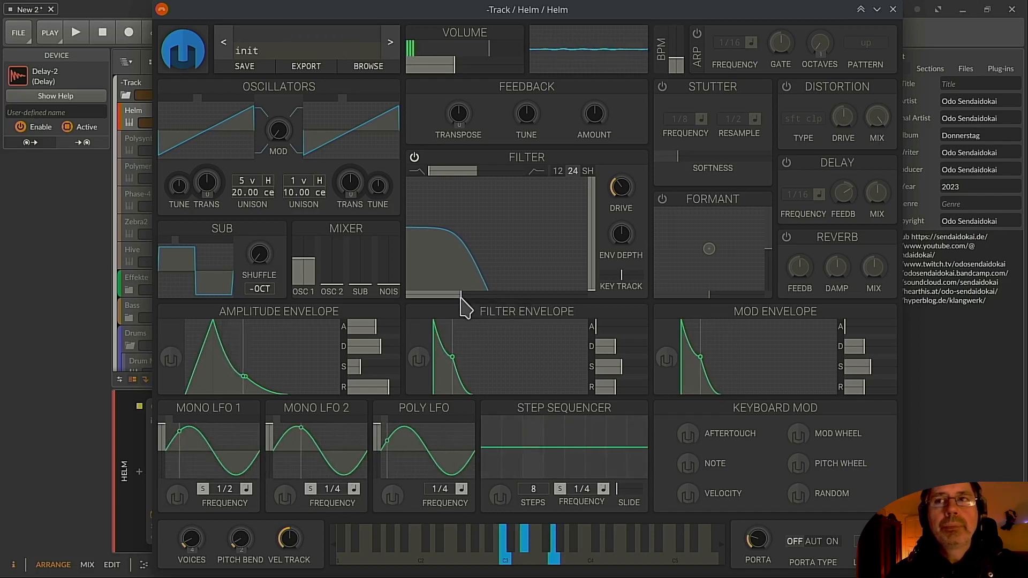
# Give the filter envelope about 10.6 s attack with long decay and release, and apply it with a positive envelope depth.
pyautogui.moveTo(585, 337); pyautogui.dragTo(640, 336)
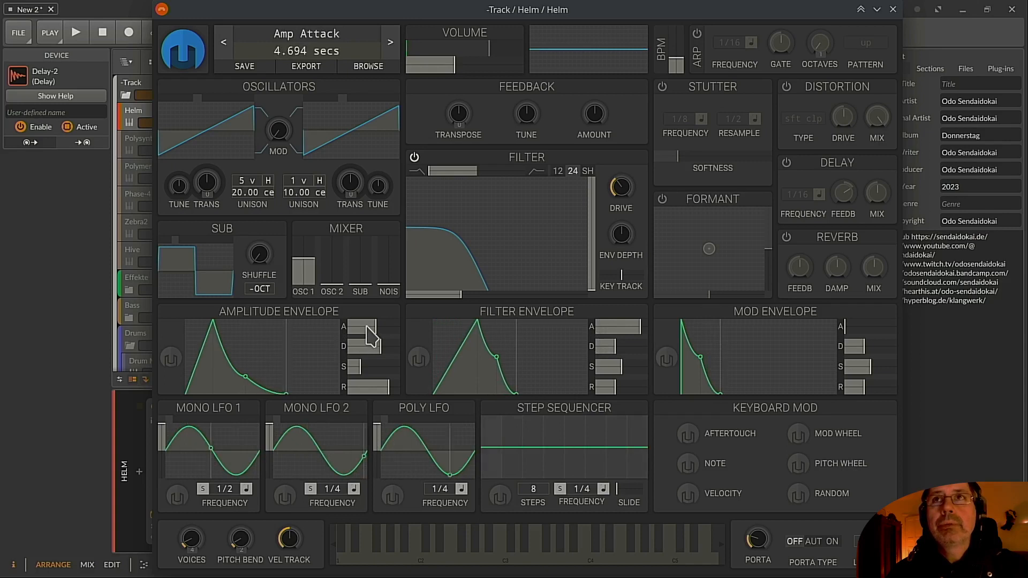
pyautogui.moveTo(642, 330); pyautogui.dragTo(637, 396)
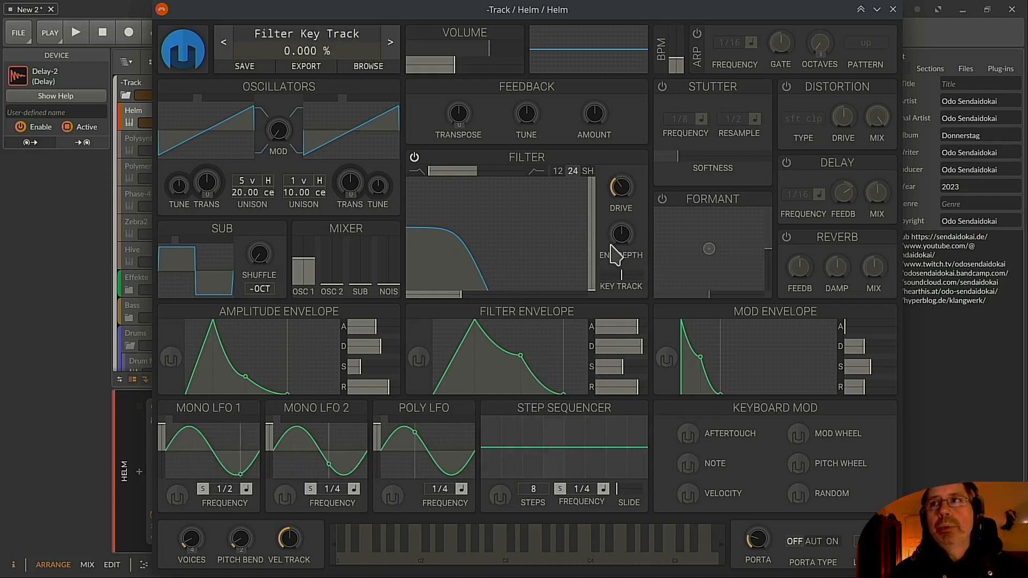
pyautogui.moveTo(622, 236); pyautogui.dragTo(622, 231)
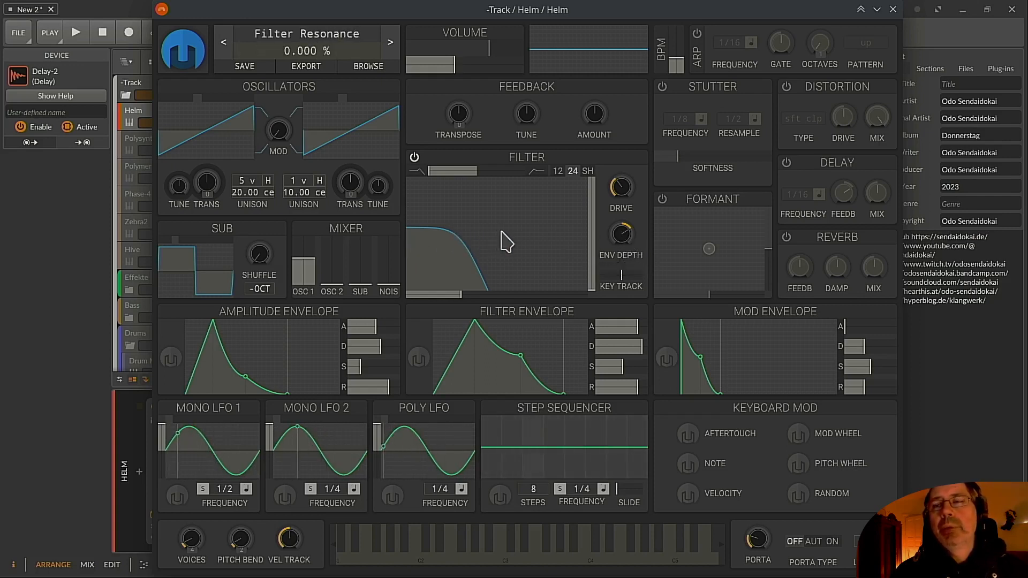
pyautogui.moveTo(623, 241)
pyautogui.mouseDown()
pyautogui.moveTo(624, 289)
pyautogui.moveTo(623, 240)
pyautogui.mouseUp()
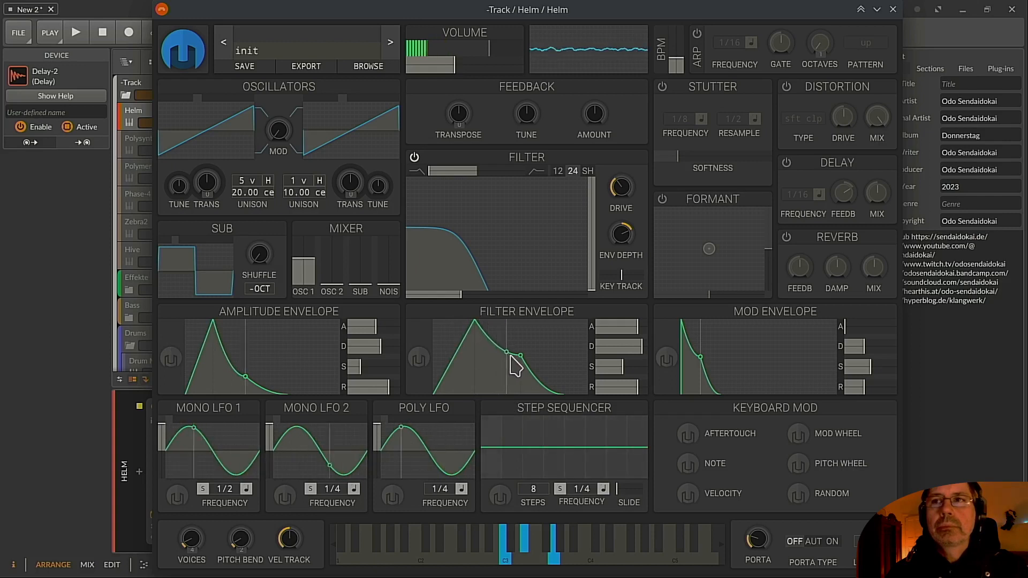
# Lengthen the filter envelope's decay slightly and lower its sustain to about a third.
pyautogui.moveTo(613, 368)
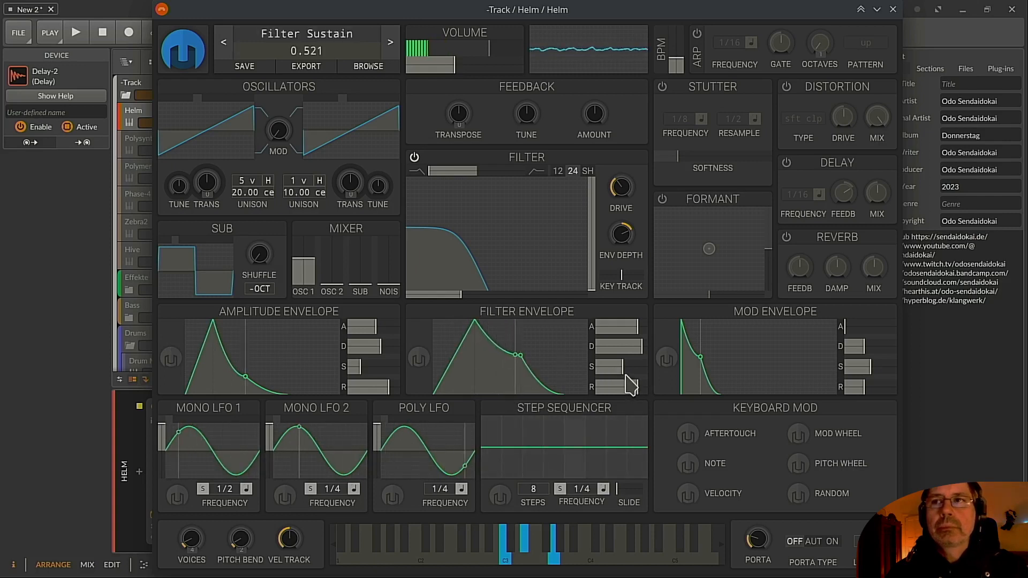
pyautogui.click(645, 353)
pyautogui.moveTo(611, 370); pyautogui.dragTo(613, 371)
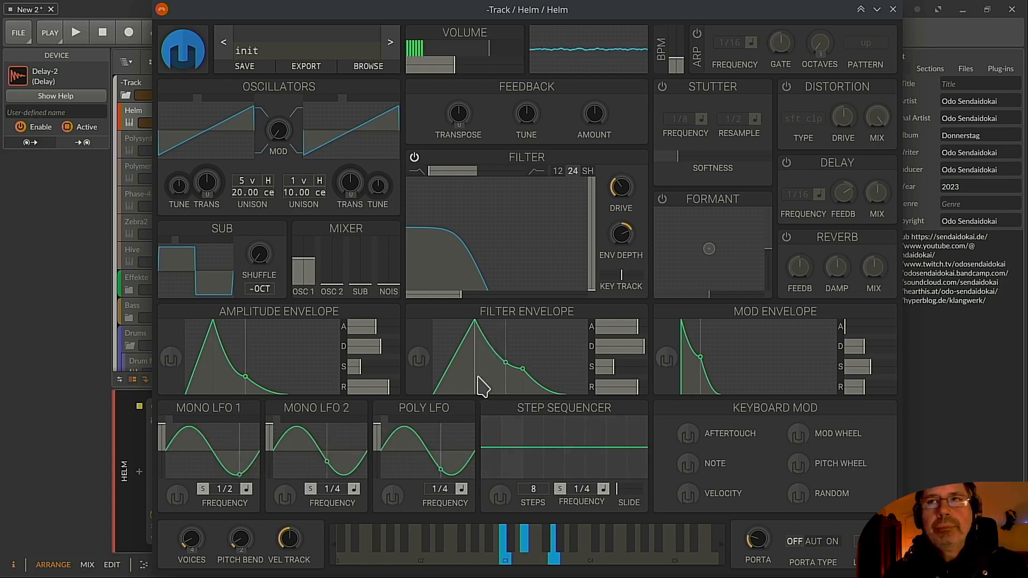
# Raise the filter's key tracking to its positive maximum.
pyautogui.moveTo(368, 390)
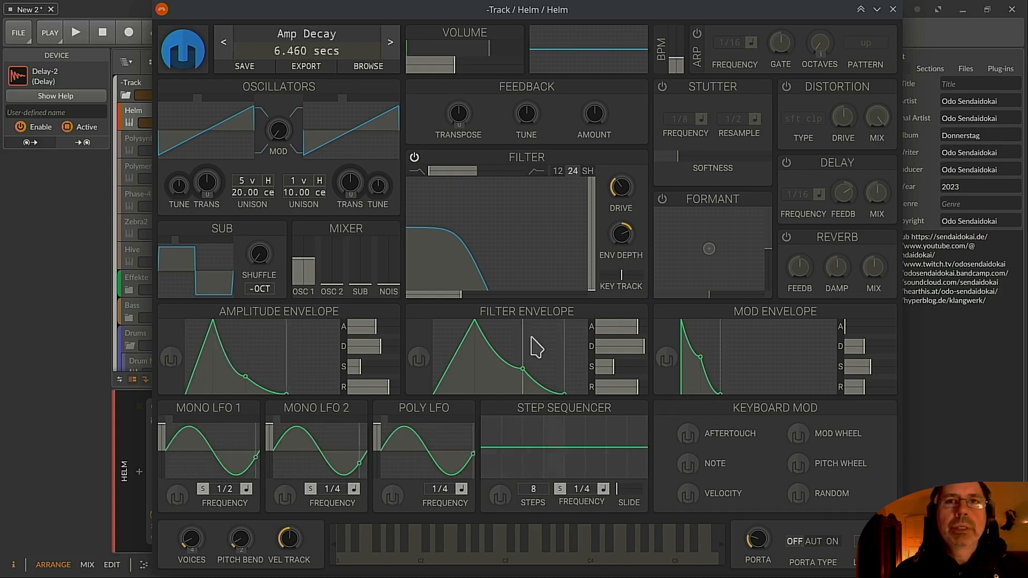
pyautogui.moveTo(420, 293)
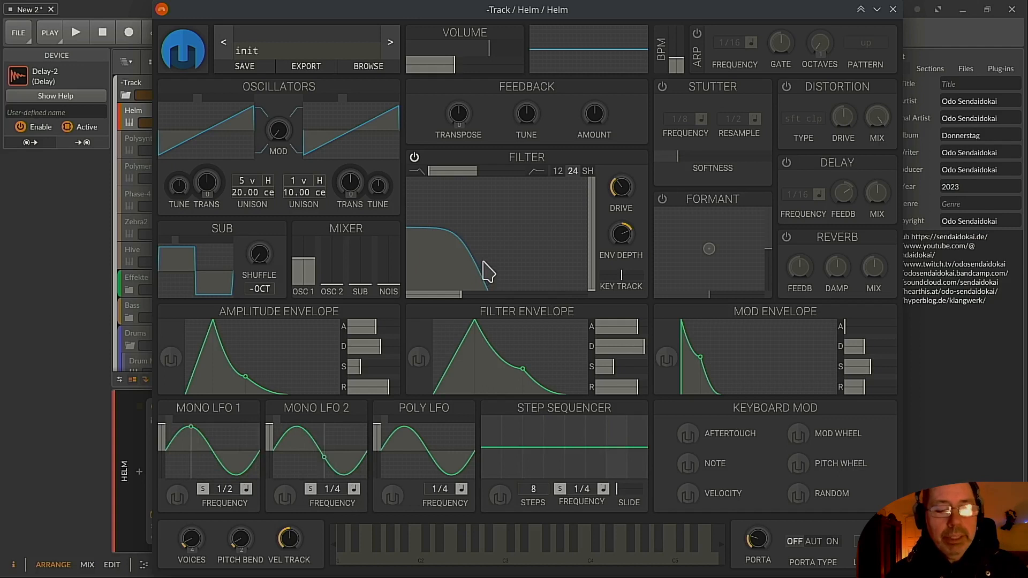
pyautogui.moveTo(626, 279)
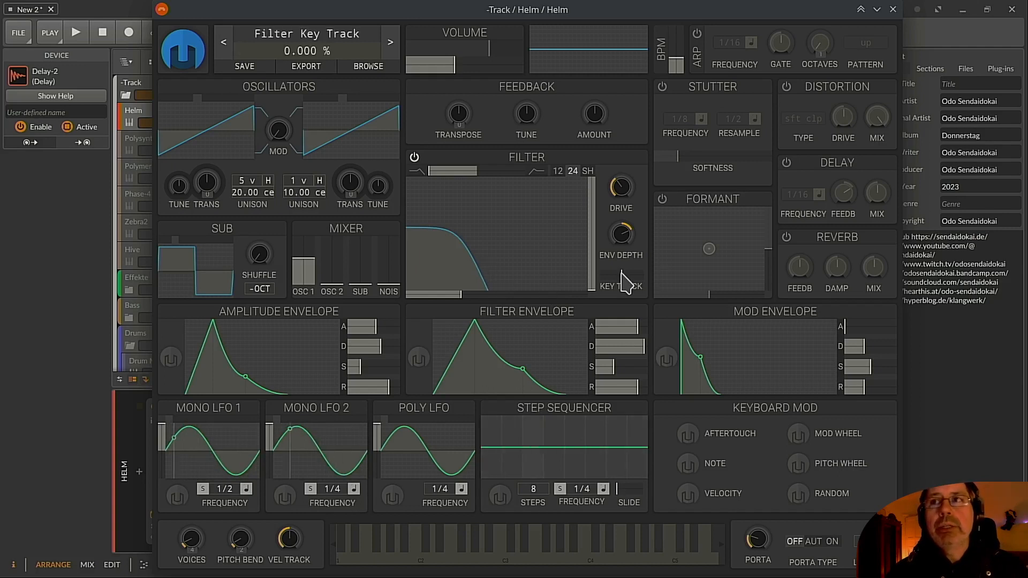
pyautogui.moveTo(618, 280); pyautogui.dragTo(667, 288)
pyautogui.moveTo(443, 248)
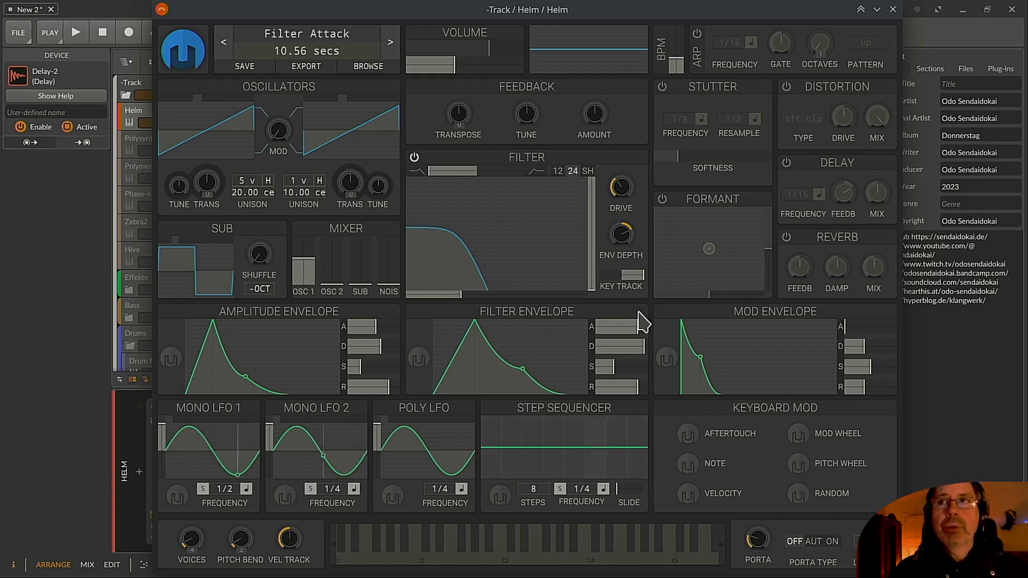
# Reset the filter's key tracking to 0 % for comparison and raise it back to its positive maximum.
pyautogui.moveTo(625, 279)
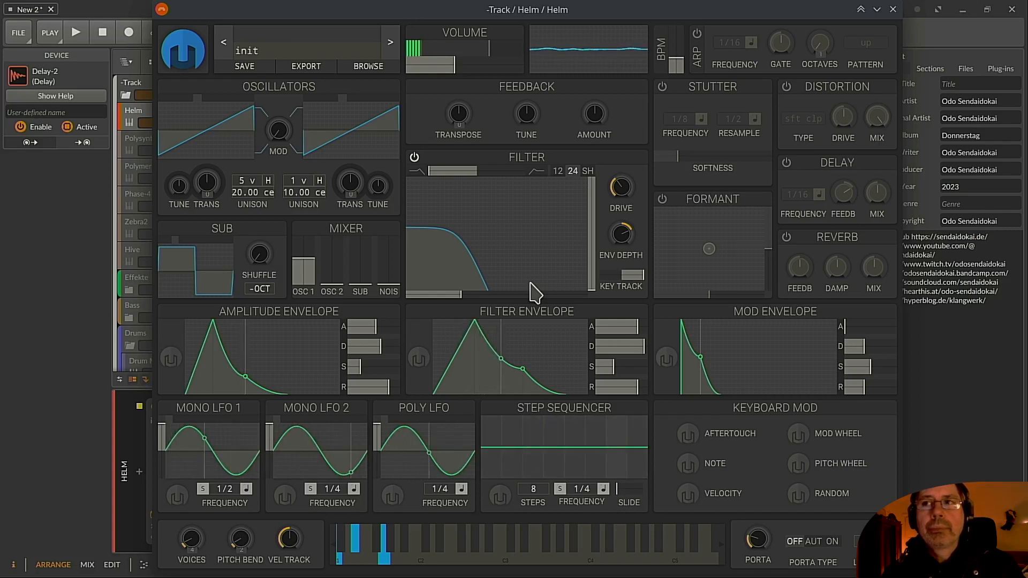
pyautogui.doubleClick(626, 275)
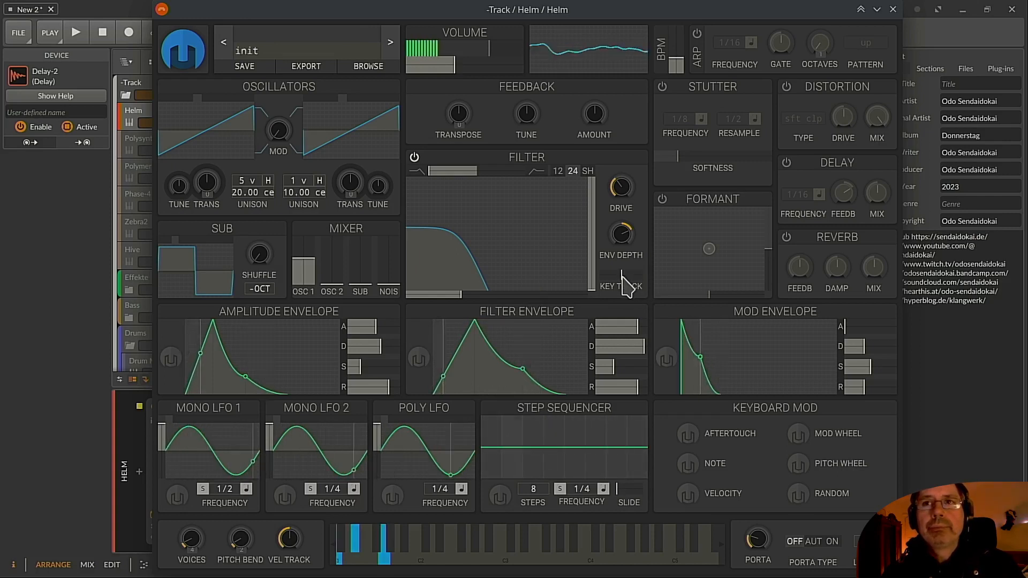
pyautogui.moveTo(603, 369)
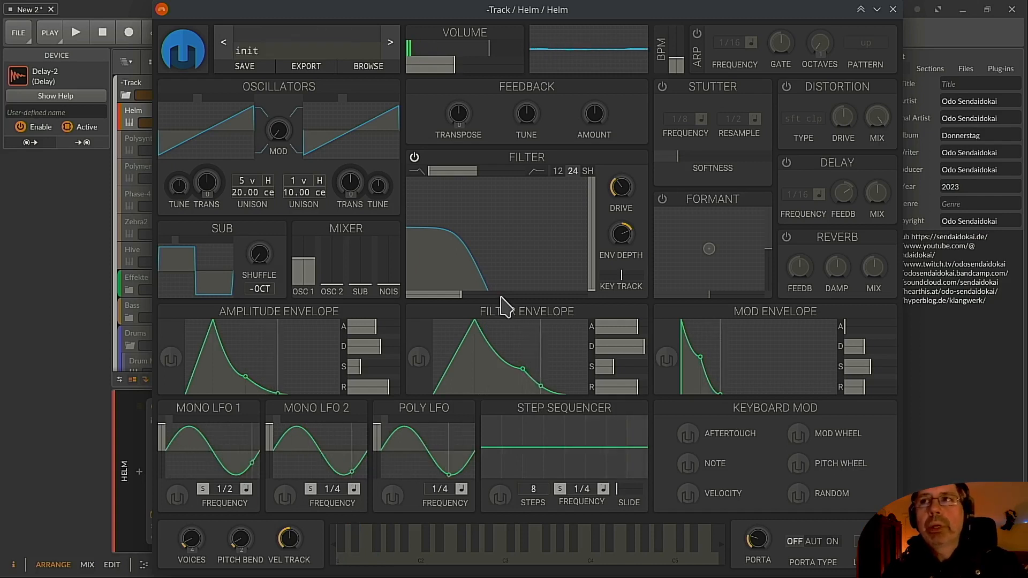
pyautogui.moveTo(616, 278)
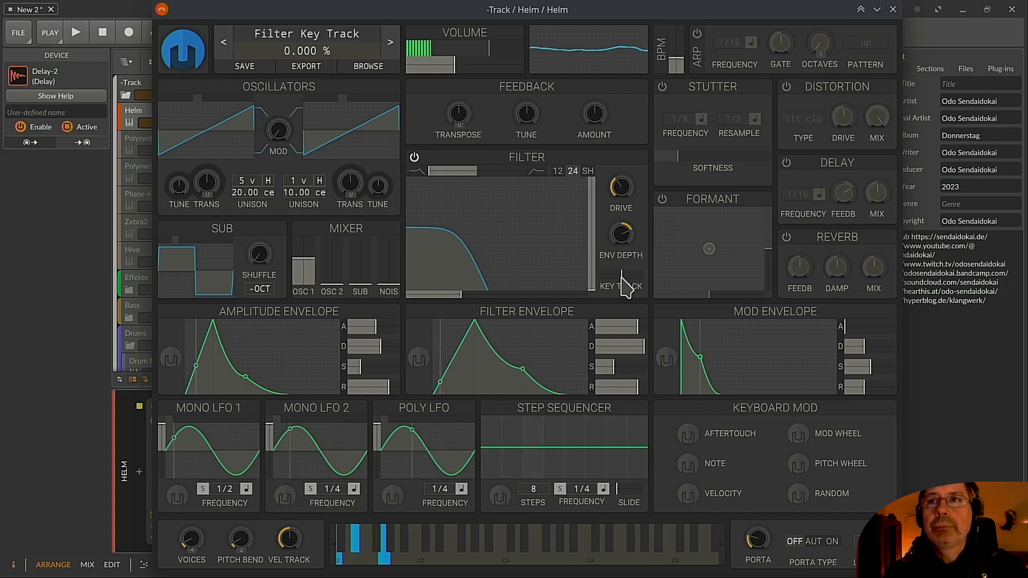
pyautogui.moveTo(621, 277); pyautogui.dragTo(666, 298)
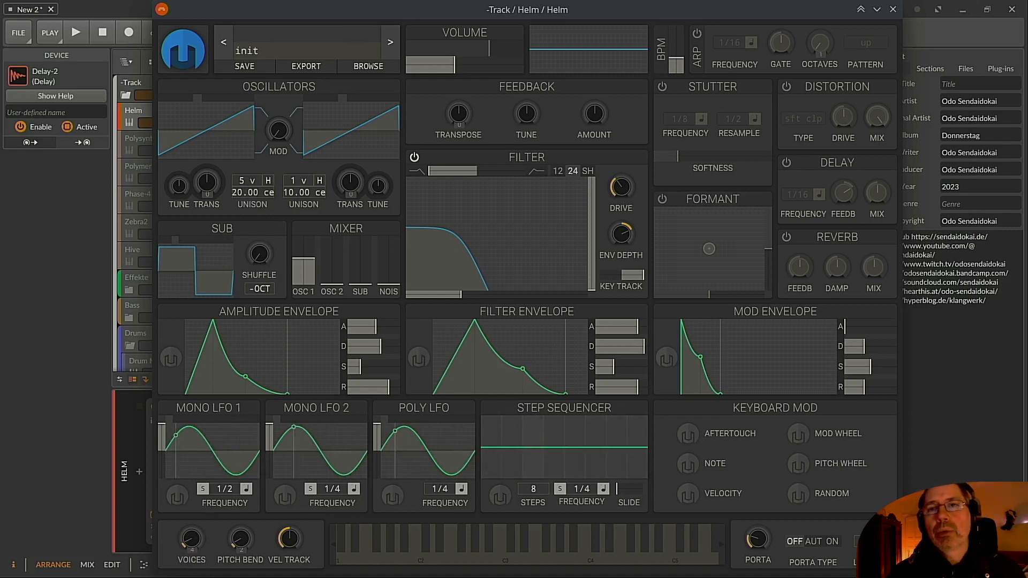
# Raise the synth's polyphony to 16 voices.
pyautogui.scroll(1, 190, 538)
pyautogui.scroll(10, 191, 538)
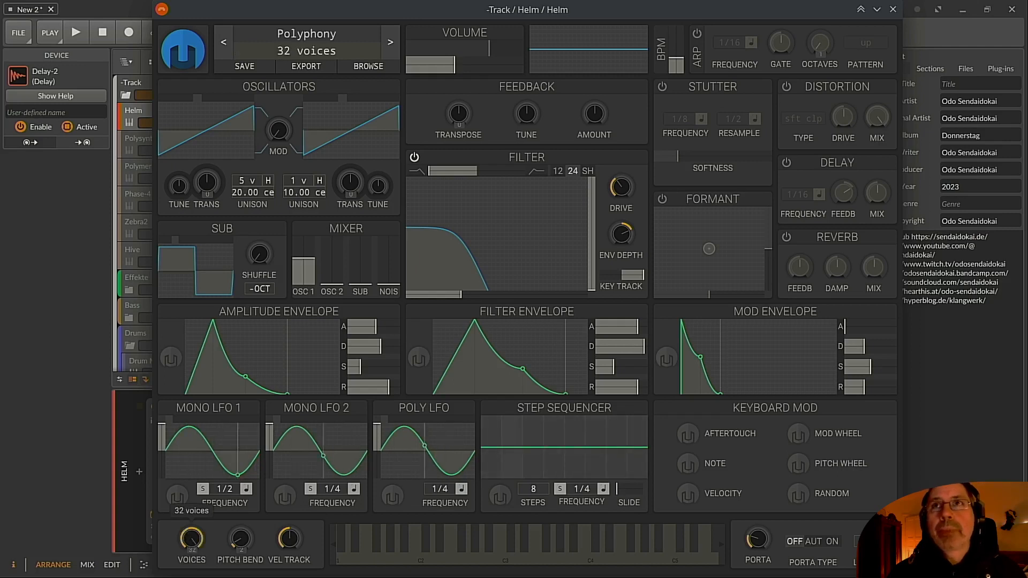
pyautogui.scroll(-4, 191, 538)
pyautogui.scroll(-4, 191, 539)
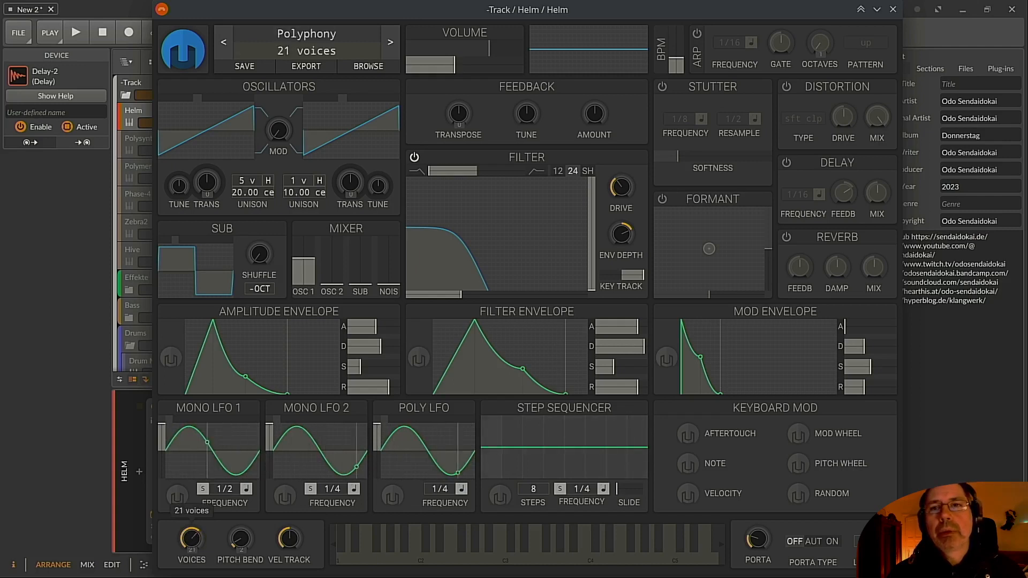
pyautogui.scroll(-1, 191, 538)
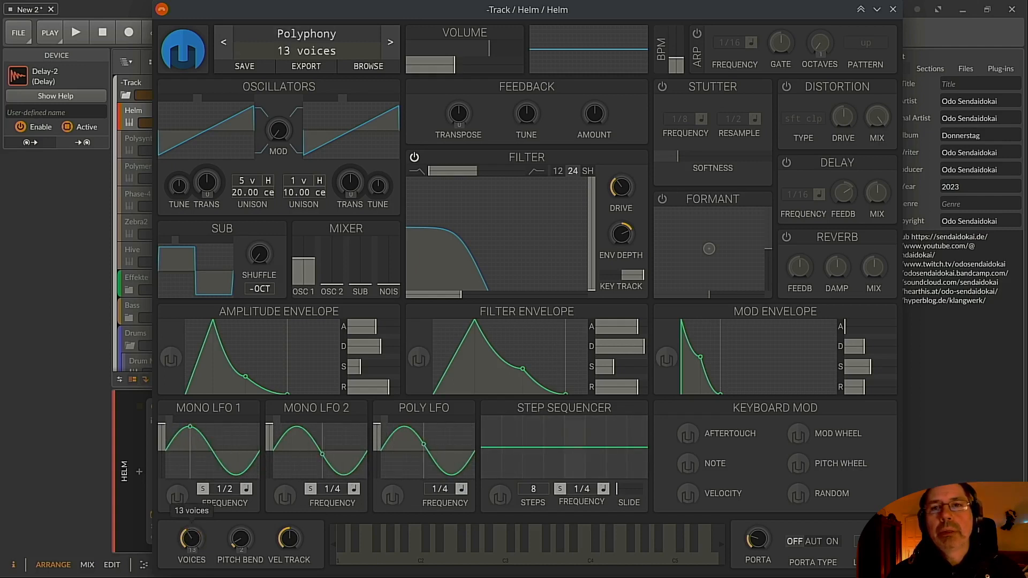
pyautogui.scroll(2, 190, 538)
pyautogui.scroll(1, 196, 546)
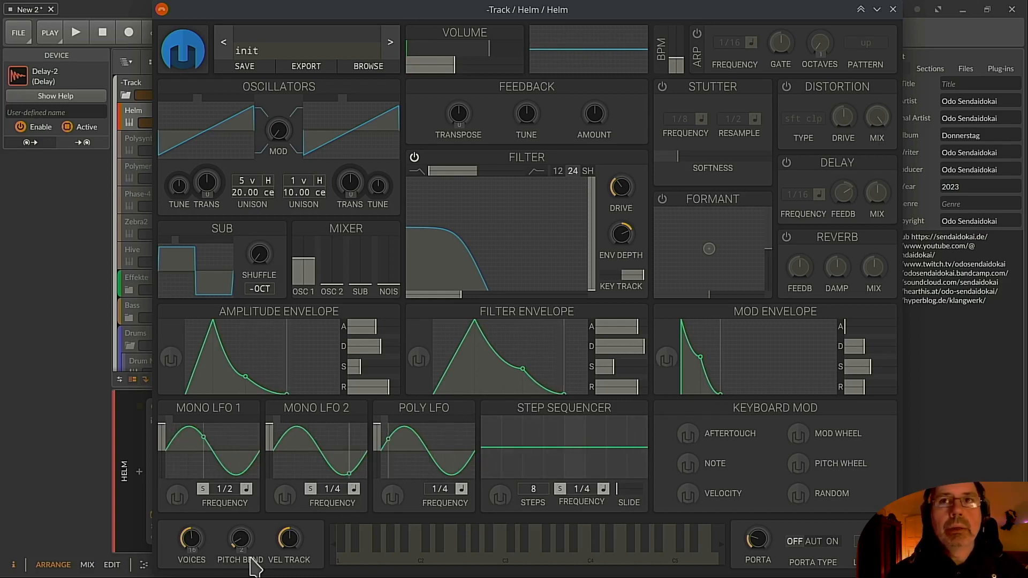
pyautogui.moveTo(209, 543)
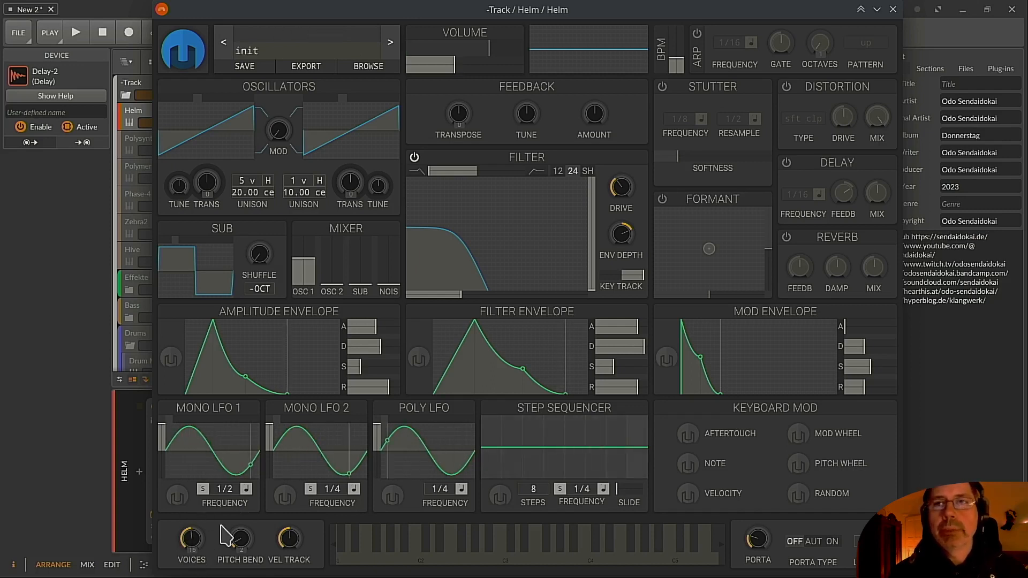
pyautogui.moveTo(238, 538)
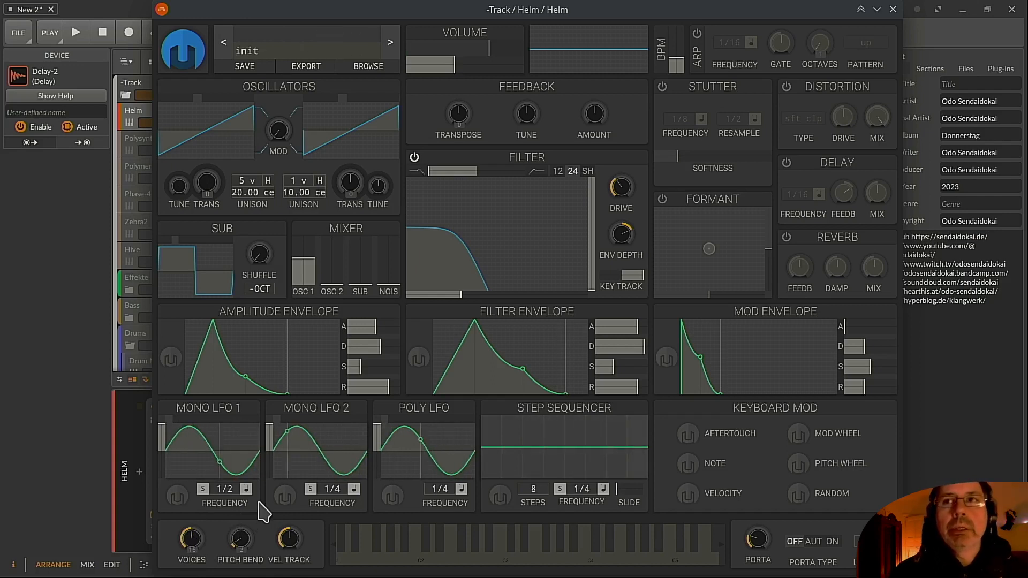
pyautogui.moveTo(332, 447)
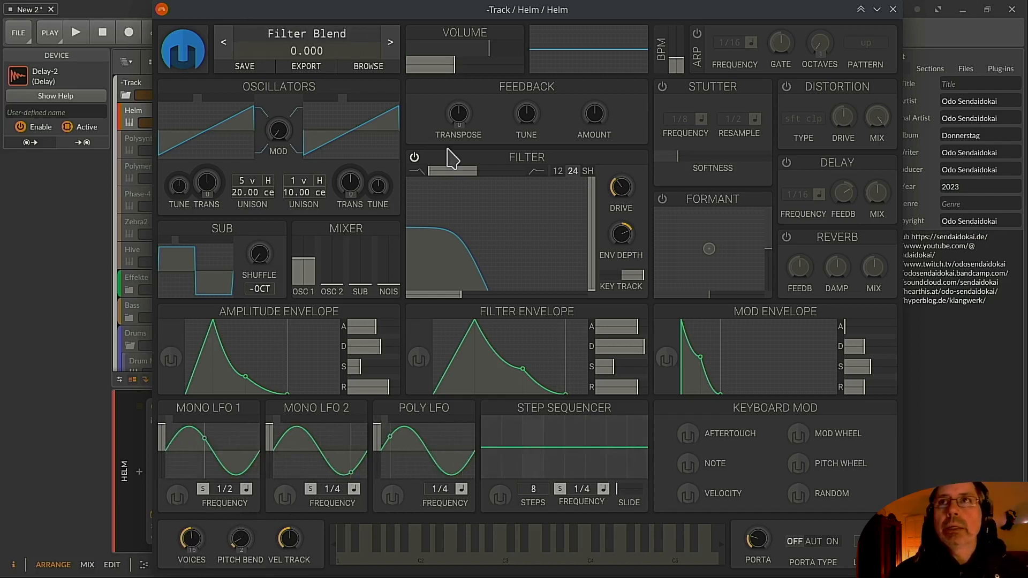
pyautogui.moveTo(444, 110)
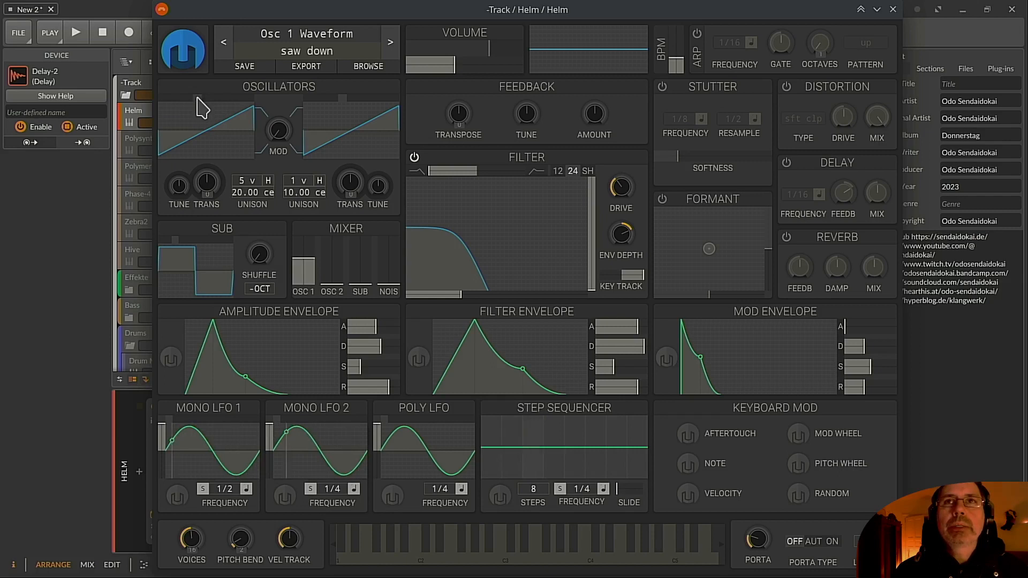
pyautogui.moveTo(197, 99)
pyautogui.mouseDown()
pyautogui.moveTo(166, 98)
pyautogui.moveTo(197, 104)
pyautogui.mouseUp()
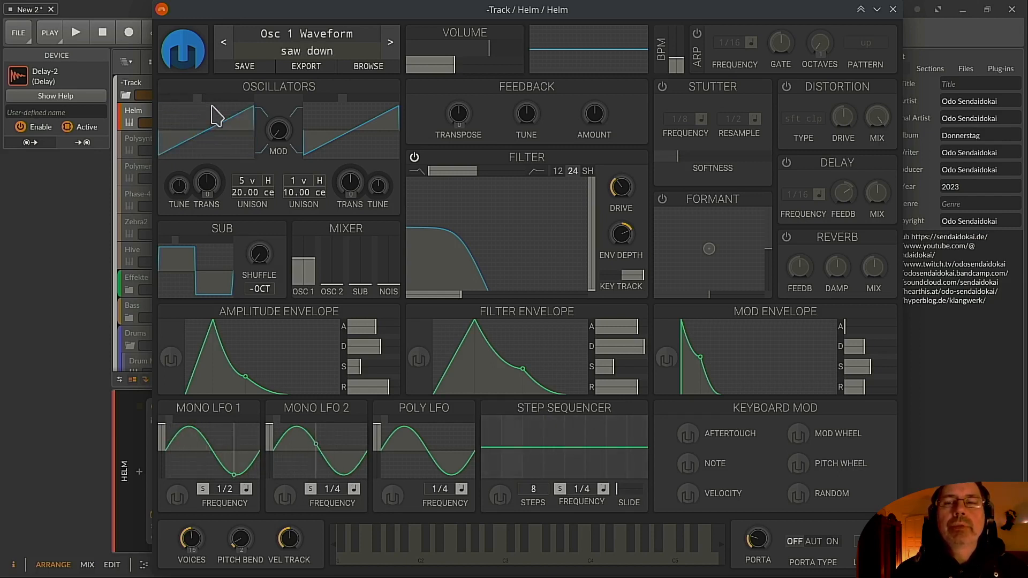
pyautogui.moveTo(184, 248); pyautogui.dragTo(177, 249)
pyautogui.moveTo(170, 428); pyautogui.dragTo(172, 431)
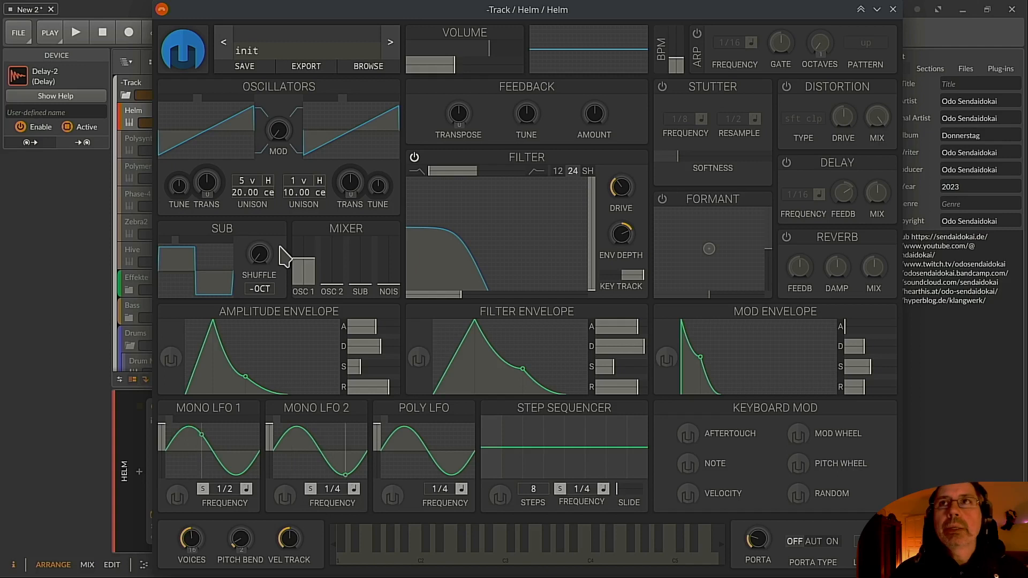
# Load the init patch to reset all synth settings.
pyautogui.rightClick(298, 49)
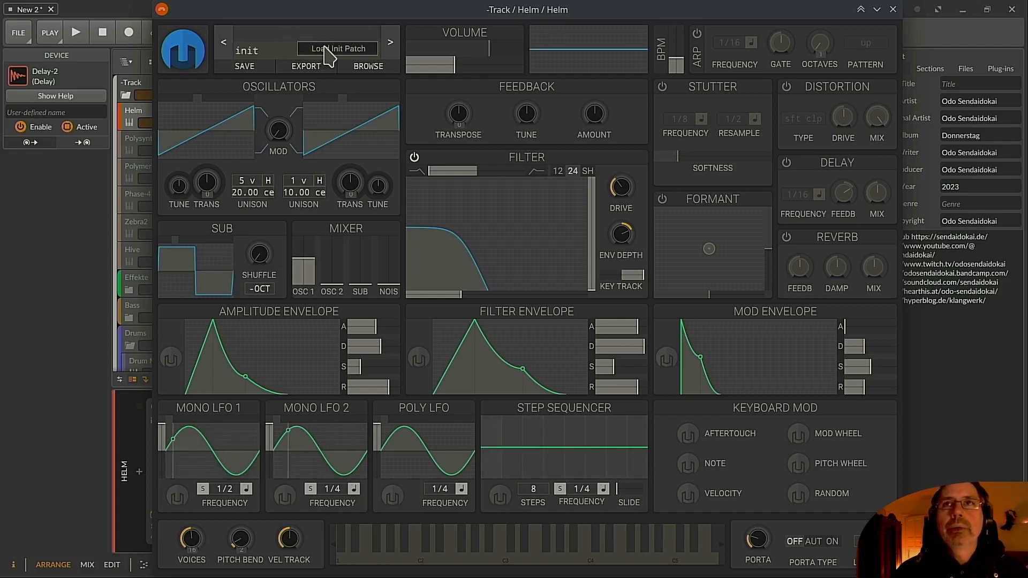
pyautogui.click(328, 54)
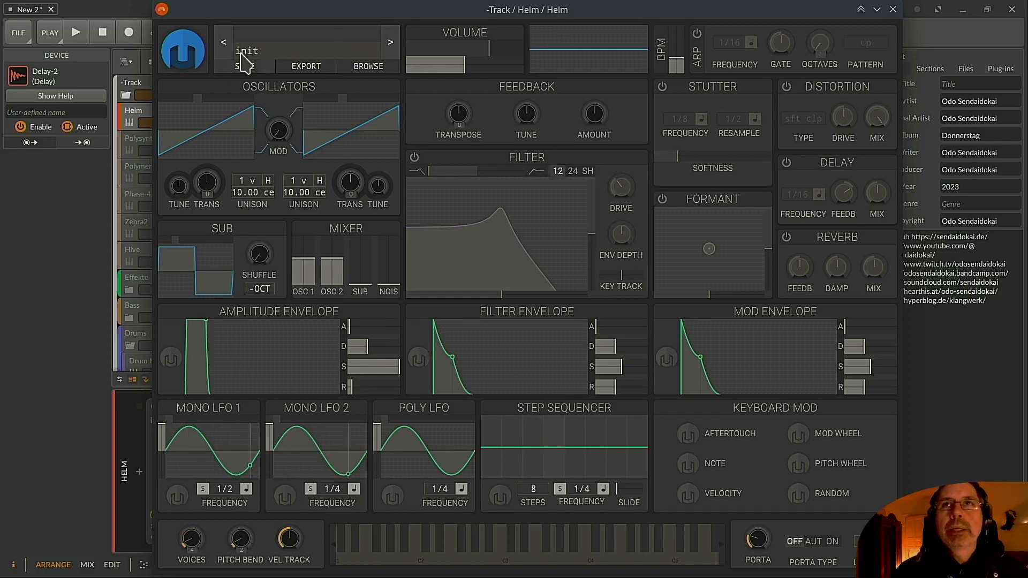
# Try the 75% and 100% window sizes for the synth, return to 135% and leave the about dialog.
pyautogui.click(188, 52)
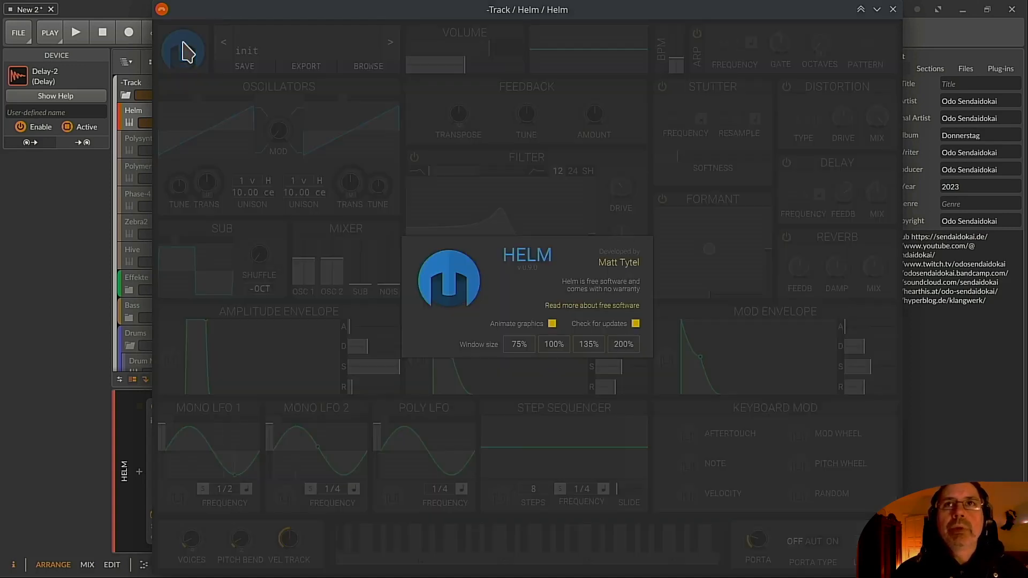
pyautogui.click(519, 345)
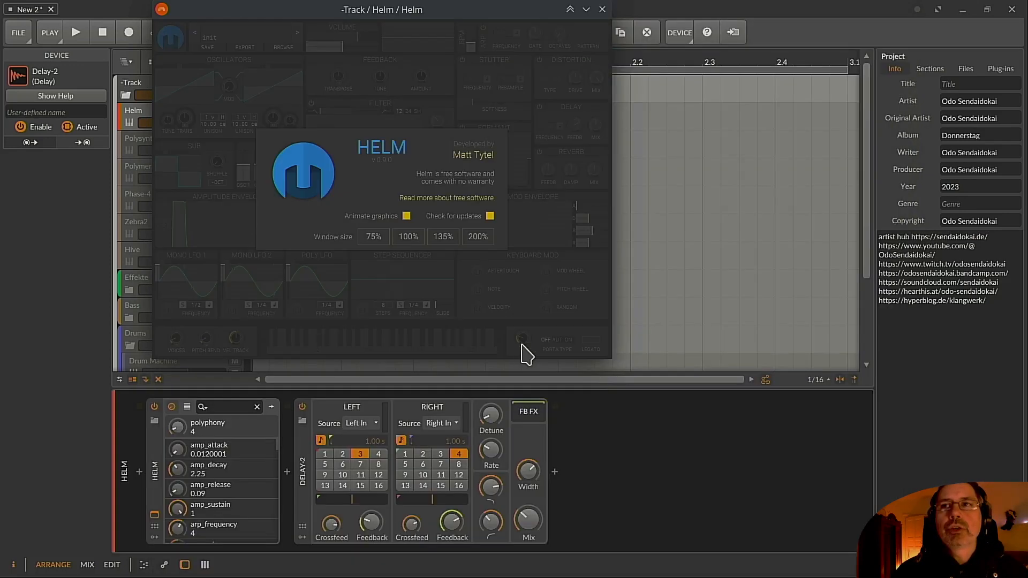
pyautogui.click(413, 238)
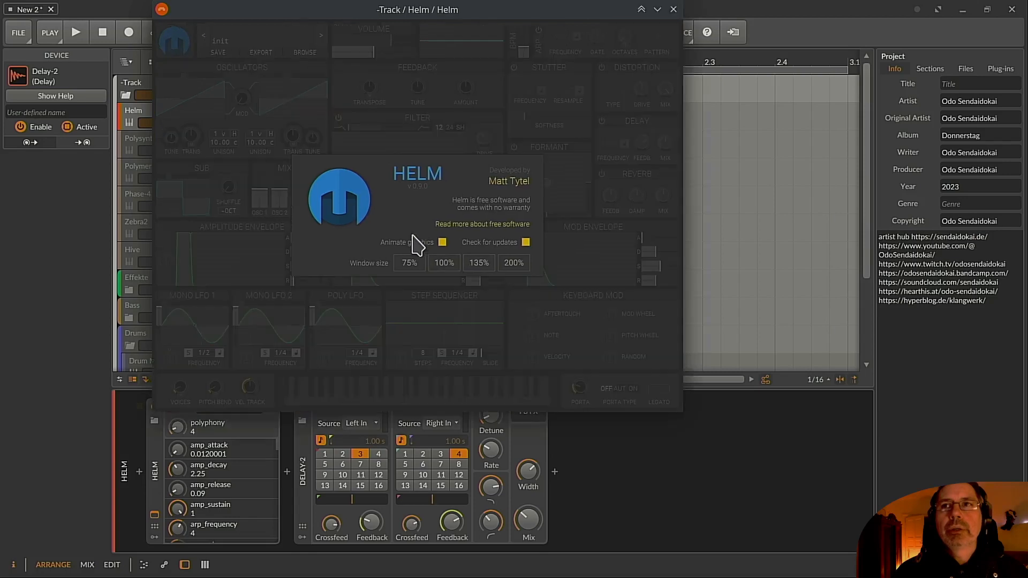
pyautogui.click(482, 266)
pyautogui.click(558, 296)
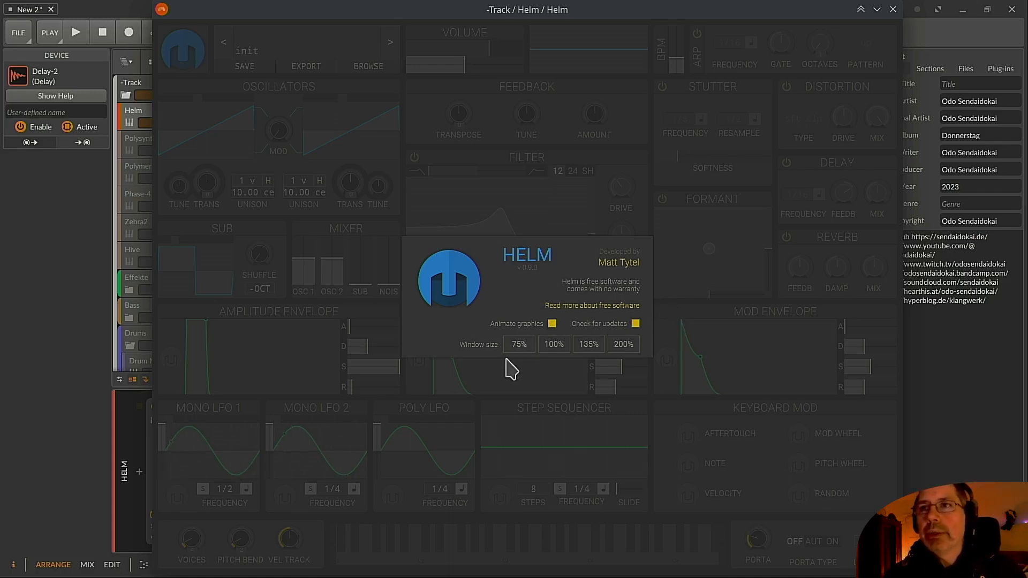
pyautogui.click(672, 304)
pyautogui.moveTo(269, 9)
pyautogui.mouseDown()
pyautogui.moveTo(337, 19)
pyautogui.moveTo(261, 9)
pyautogui.mouseUp()
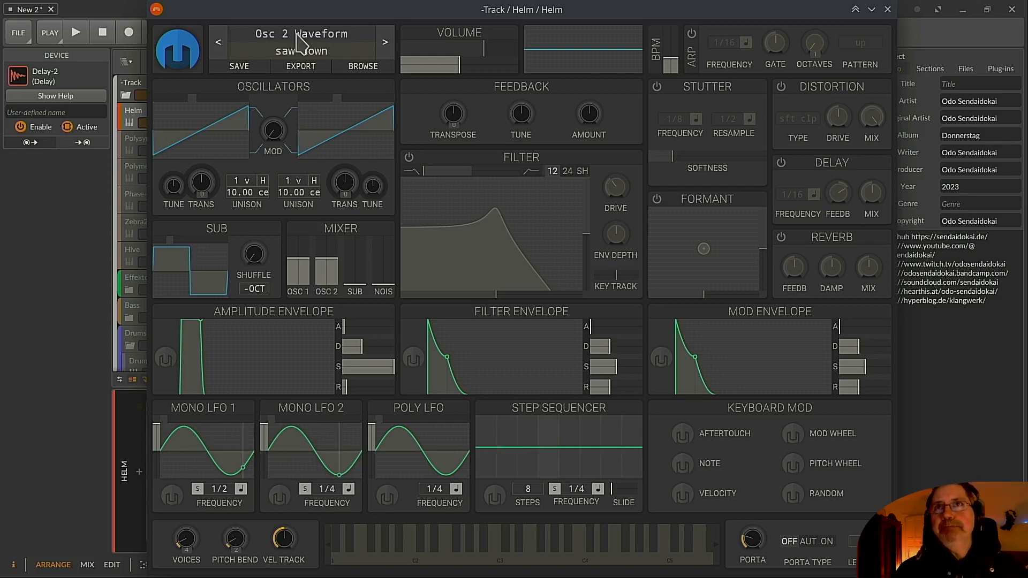
# Look through the patch browser's banks, categories and presets and return to the synth controls.
pyautogui.click(363, 66)
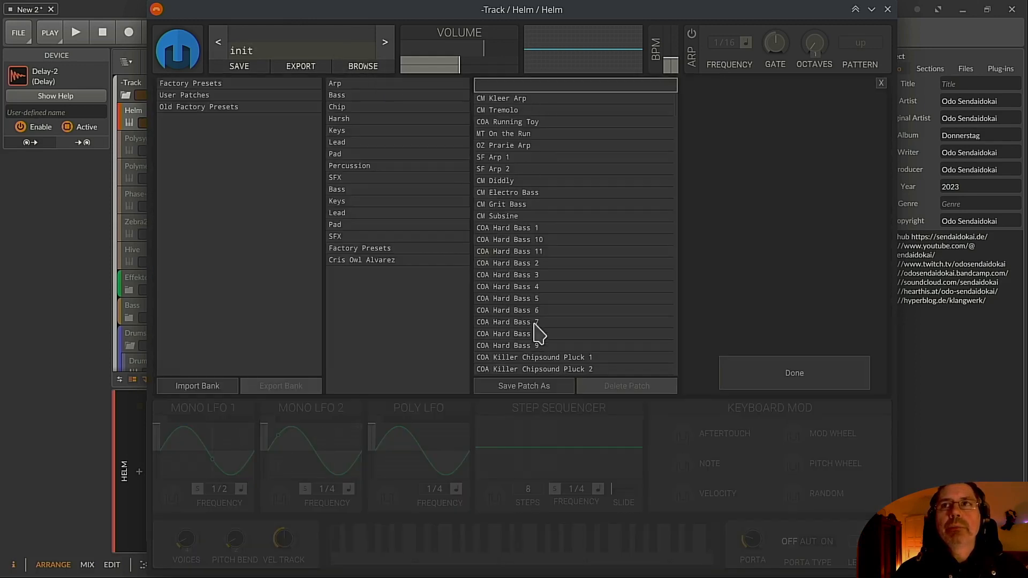
pyautogui.click(302, 50)
pyautogui.click(325, 47)
pyautogui.click(328, 48)
pyautogui.click(323, 39)
pyautogui.click(323, 40)
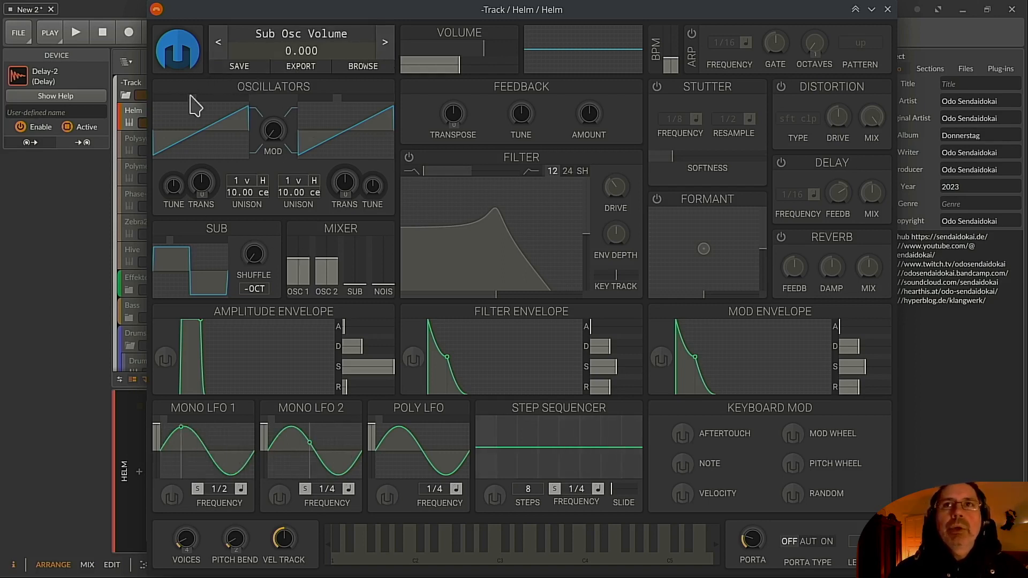
pyautogui.moveTo(183, 97)
pyautogui.mouseDown()
pyautogui.moveTo(154, 96)
pyautogui.moveTo(247, 98)
pyautogui.moveTo(158, 98)
pyautogui.moveTo(193, 98)
pyautogui.mouseUp()
pyautogui.moveTo(271, 133); pyautogui.dragTo(208, 145)
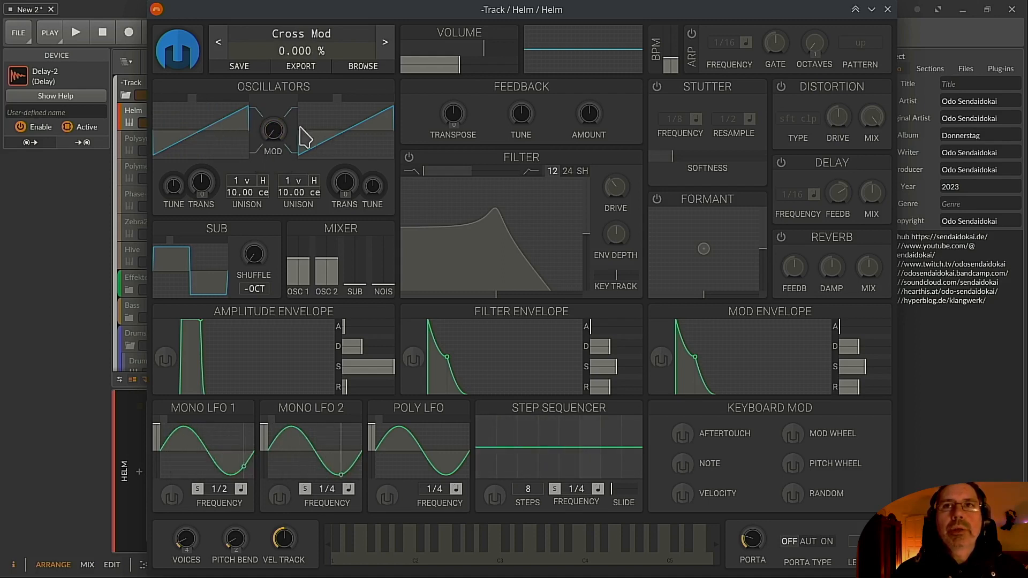
pyautogui.moveTo(174, 186); pyautogui.dragTo(174, 181)
# Lower the synth's volume to 0.147 and disable the Delay-2 device on the Helm track.
pyautogui.moveTo(457, 66); pyautogui.dragTo(436, 71)
pyautogui.moveTo(295, 8); pyautogui.dragTo(623, 43)
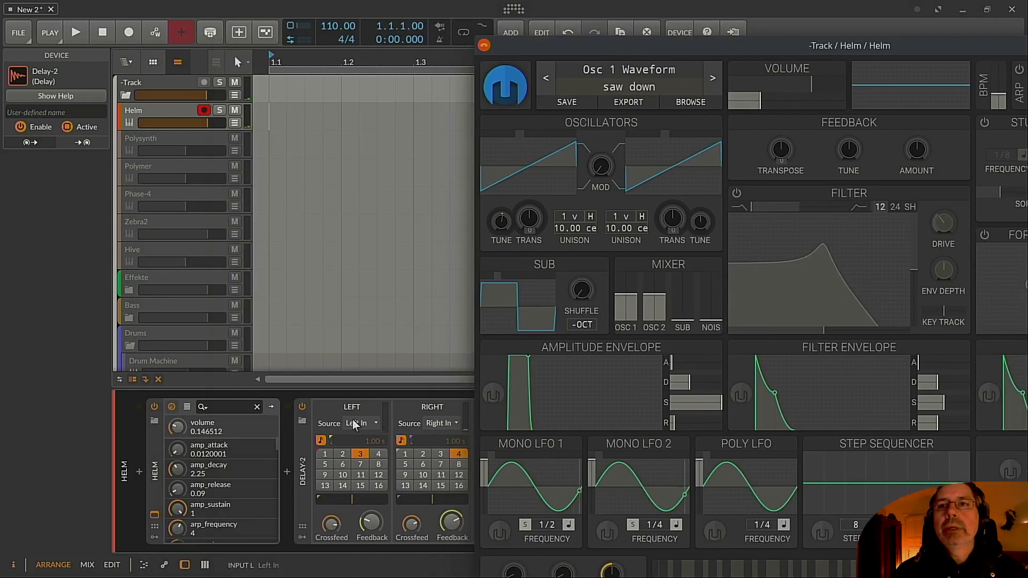
pyautogui.click(302, 408)
pyautogui.moveTo(836, 47); pyautogui.dragTo(513, 11)
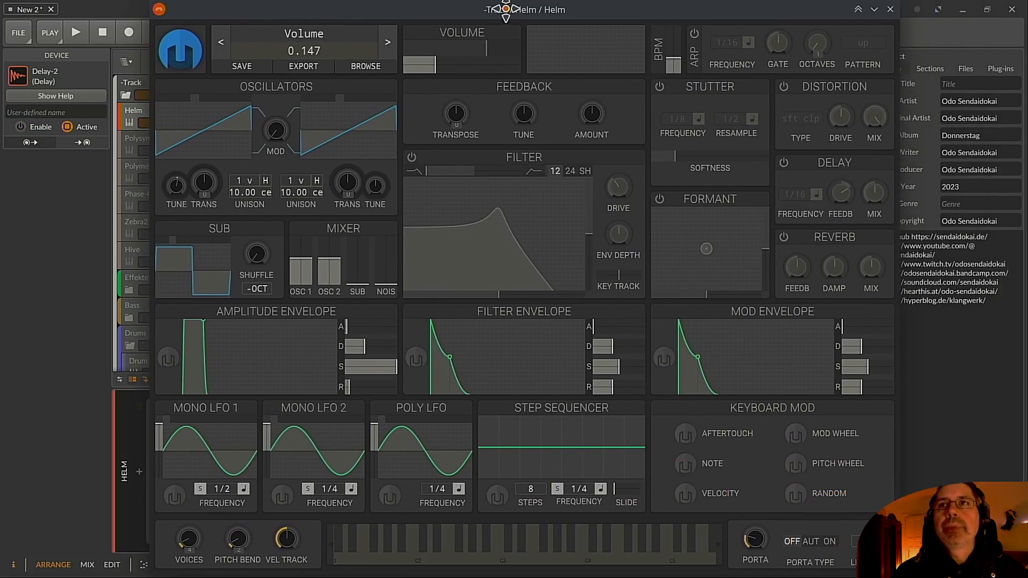
# Turn oscillator 2's mixer level down to zero and readjust the synth's overall volume to a low level.
pyautogui.moveTo(429, 69); pyautogui.dragTo(424, 68)
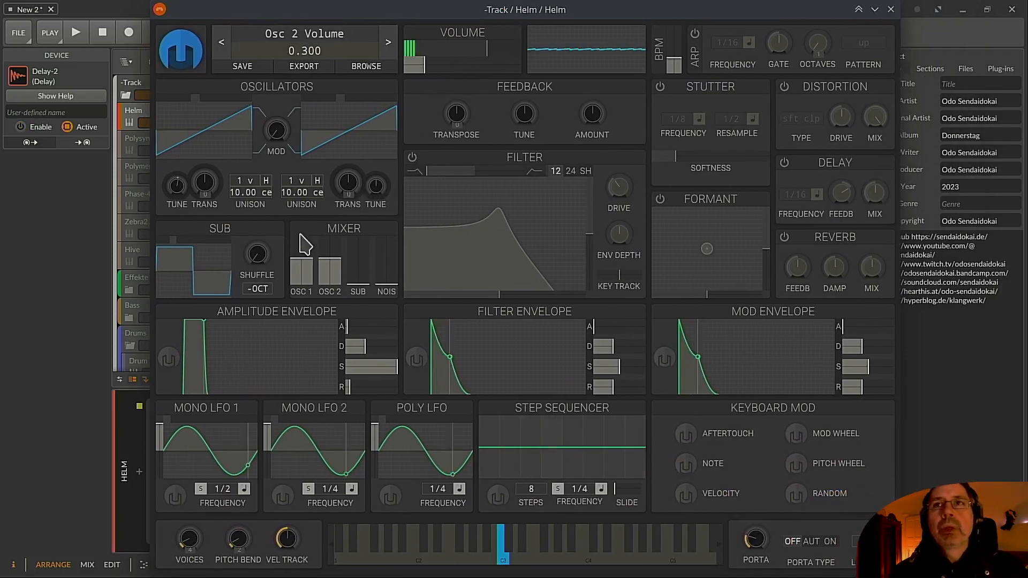
pyautogui.moveTo(328, 274); pyautogui.dragTo(334, 320)
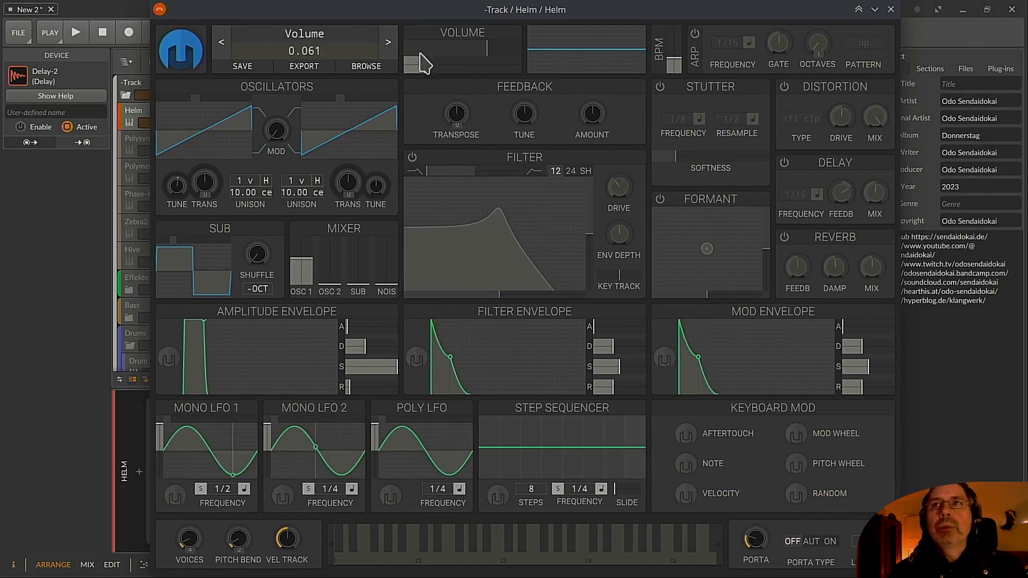
pyautogui.moveTo(424, 76)
pyautogui.mouseDown()
pyautogui.moveTo(449, 80)
pyautogui.moveTo(442, 70)
pyautogui.mouseUp()
# Reset oscillator 1's tune and transpose to their defaults and set its unison to 3 voices with 10.80 cents detune.
pyautogui.moveTo(177, 186); pyautogui.dragTo(205, 196)
pyautogui.doubleClick(181, 192)
pyautogui.doubleClick(204, 185)
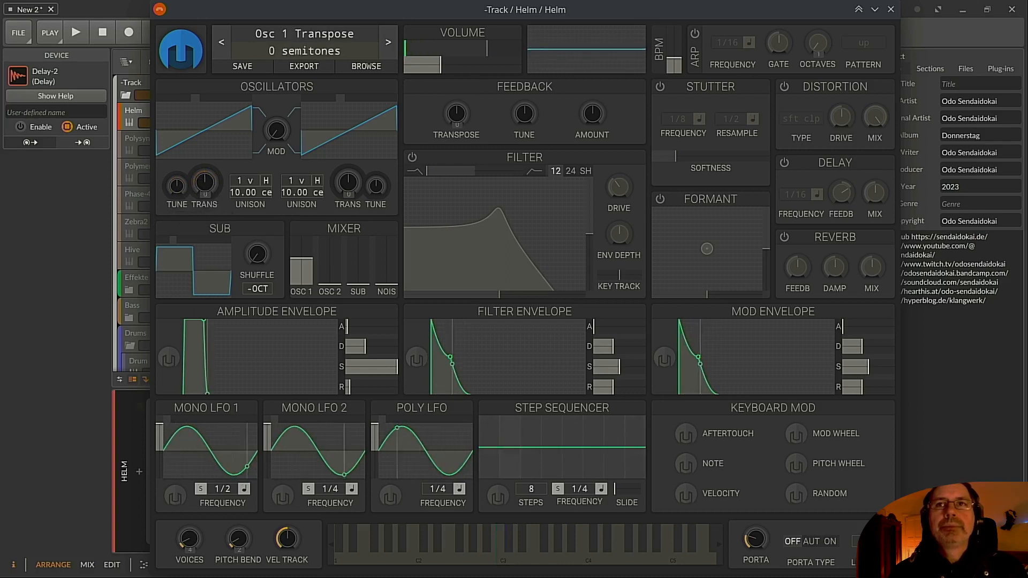
pyautogui.moveTo(245, 180); pyautogui.dragTo(247, 203)
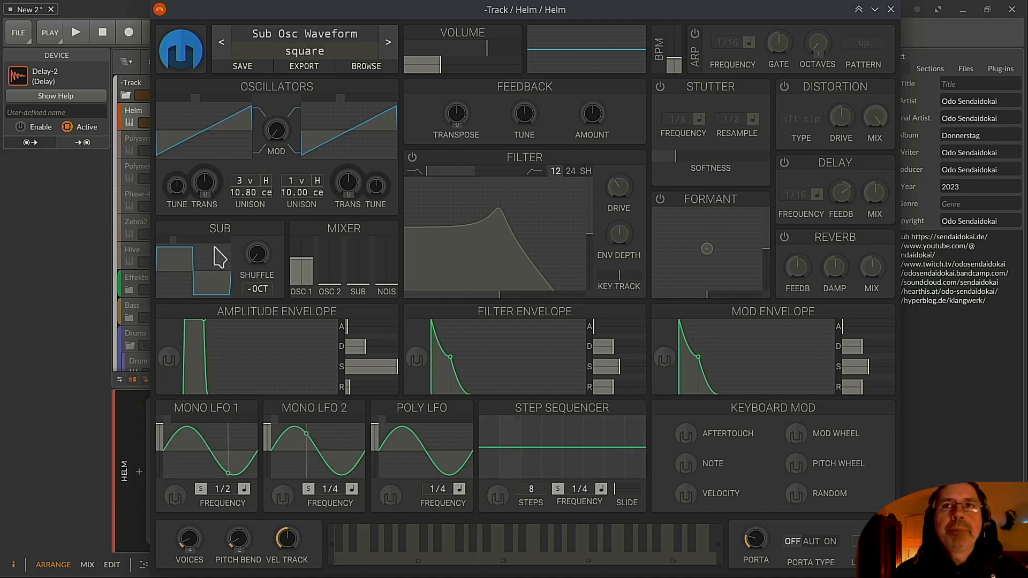
# Make a sine-wave sub oscillator the only source in the mixer and raise its shuffle to about 67 %.
pyautogui.moveTo(172, 236)
pyautogui.mouseDown()
pyautogui.moveTo(227, 239)
pyautogui.moveTo(160, 235)
pyautogui.moveTo(227, 238)
pyautogui.moveTo(163, 239)
pyautogui.moveTo(222, 244)
pyautogui.moveTo(171, 250)
pyautogui.moveTo(154, 241)
pyautogui.mouseUp()
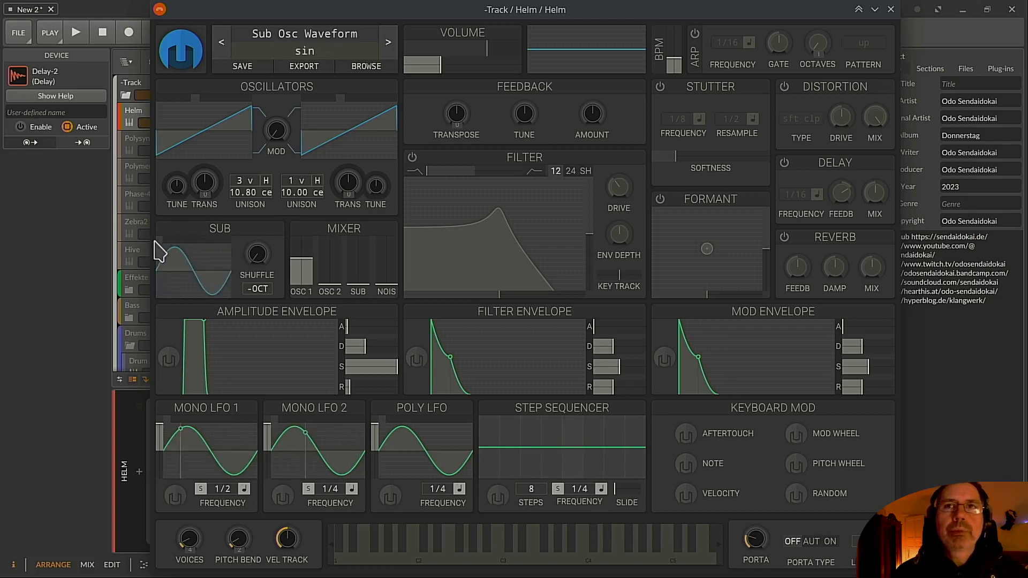
pyautogui.moveTo(257, 255); pyautogui.dragTo(257, 241)
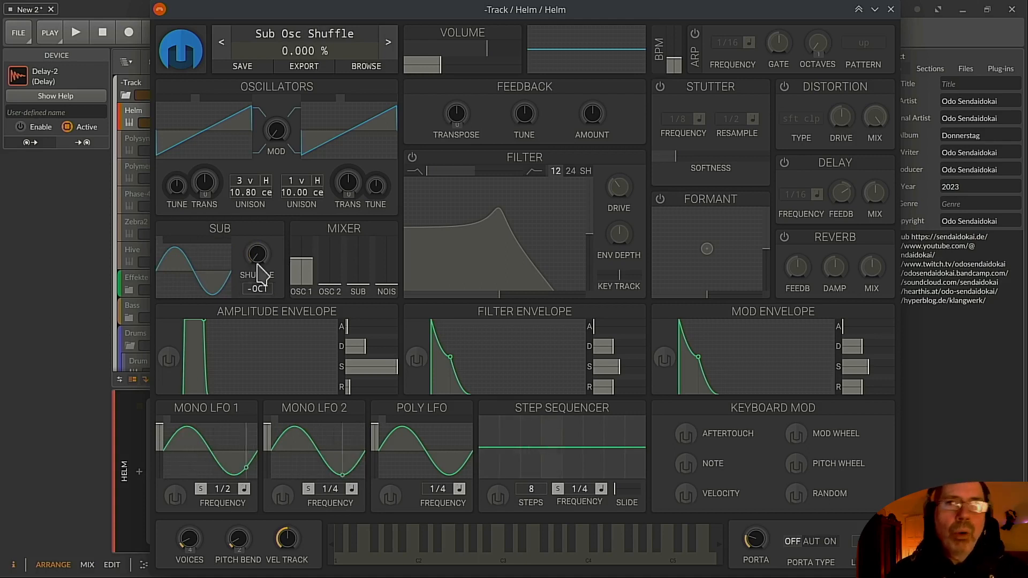
pyautogui.moveTo(358, 286); pyautogui.dragTo(296, 343)
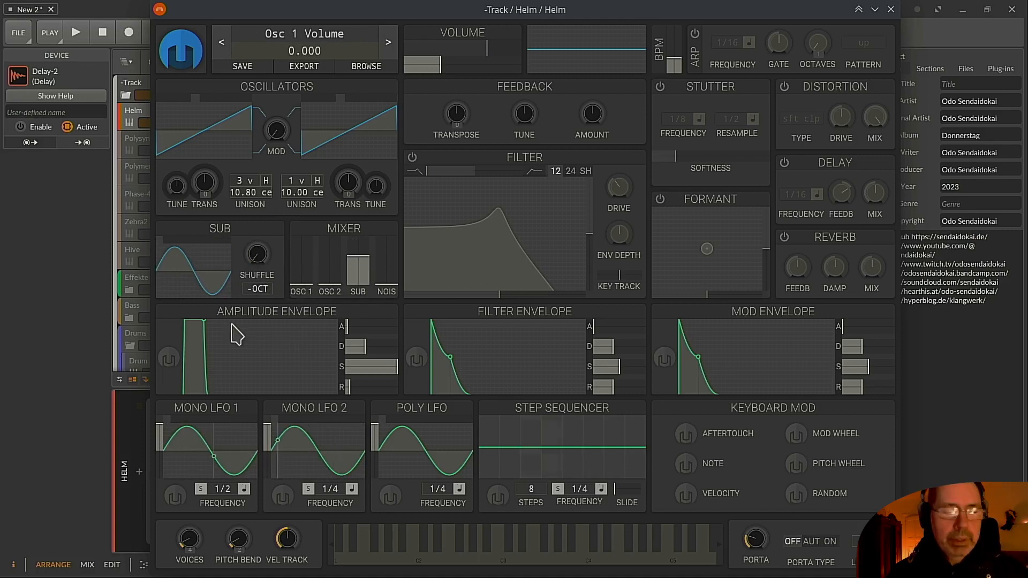
pyautogui.moveTo(256, 263); pyautogui.dragTo(256, 193)
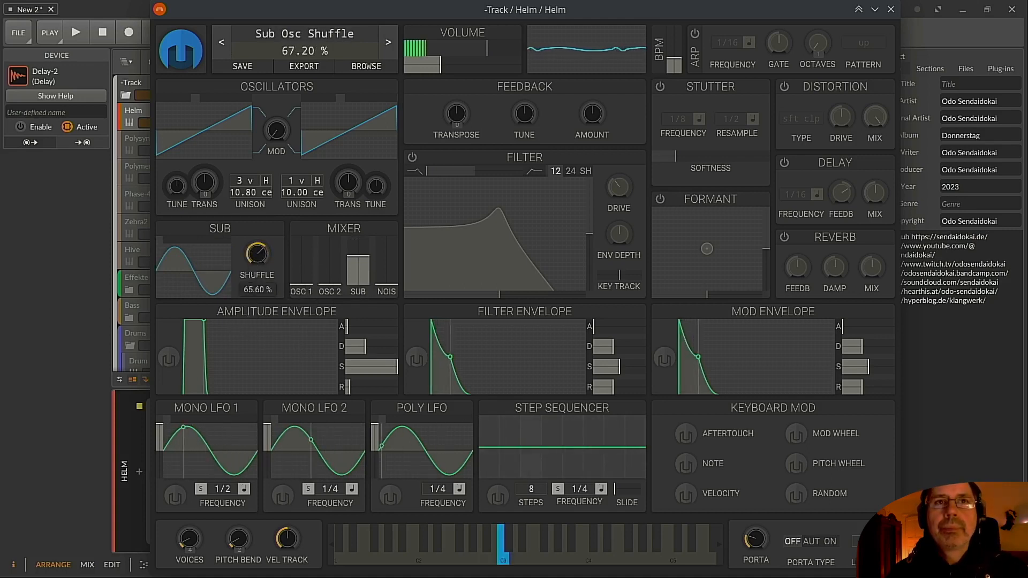
# Reset the sub oscillator's shuffle to 0 % and audition its octave-down option, leaving it off.
pyautogui.moveTo(256, 254); pyautogui.dragTo(256, 278)
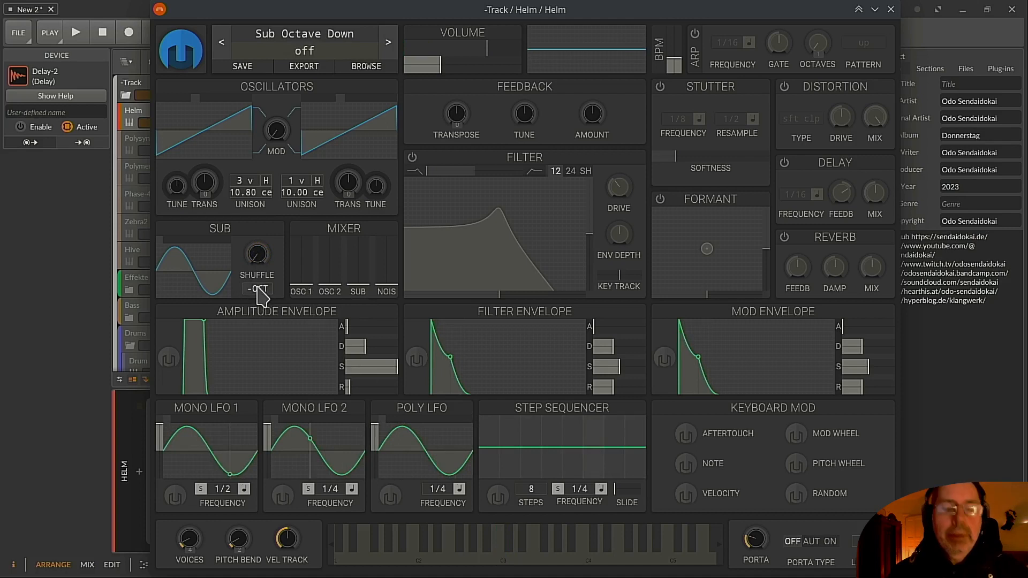
pyautogui.moveTo(360, 291); pyautogui.dragTo(317, 278)
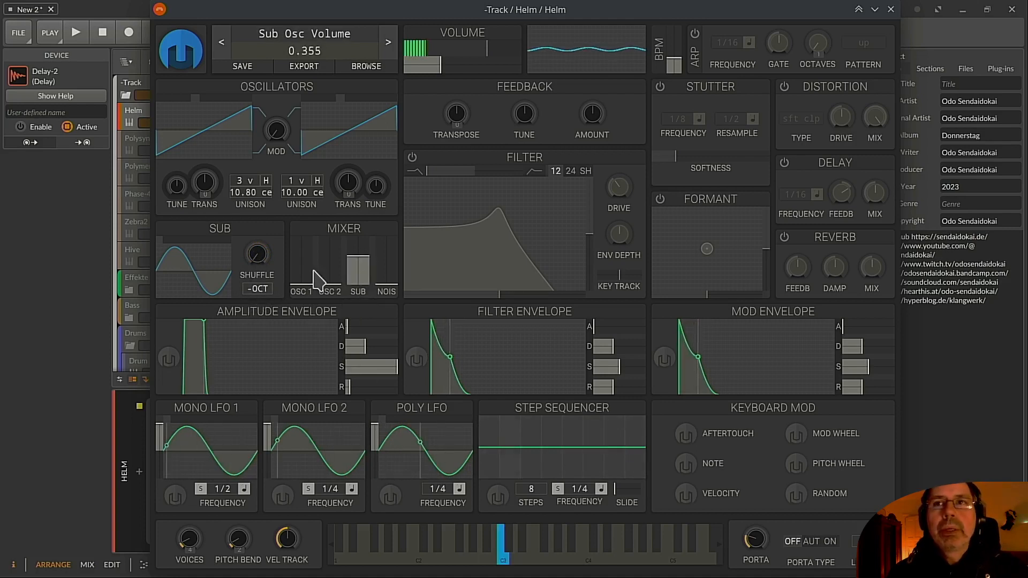
pyautogui.click(259, 290)
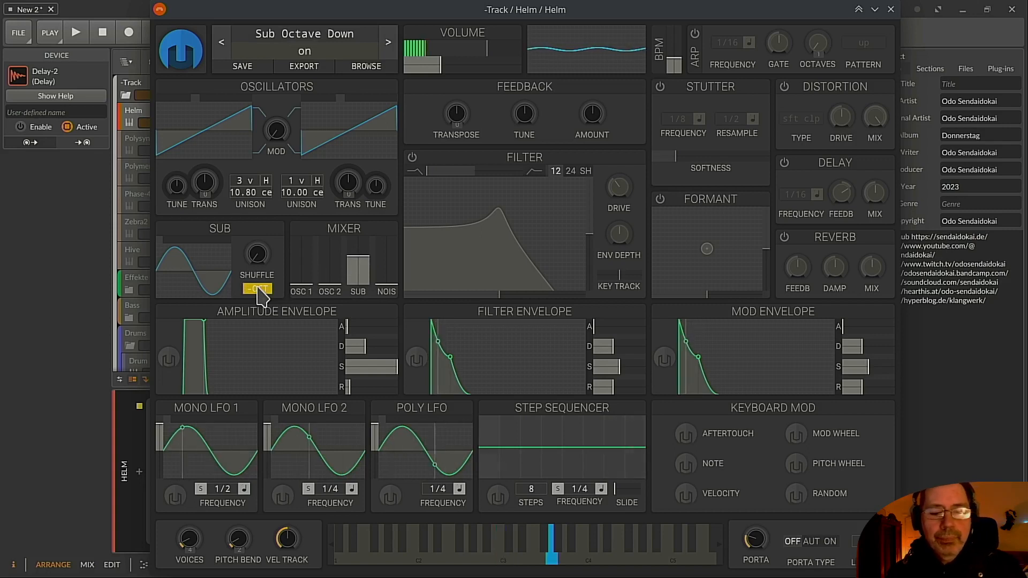
pyautogui.click(259, 289)
pyautogui.click(259, 289)
pyautogui.click(258, 289)
pyautogui.click(258, 289)
pyautogui.click(258, 289)
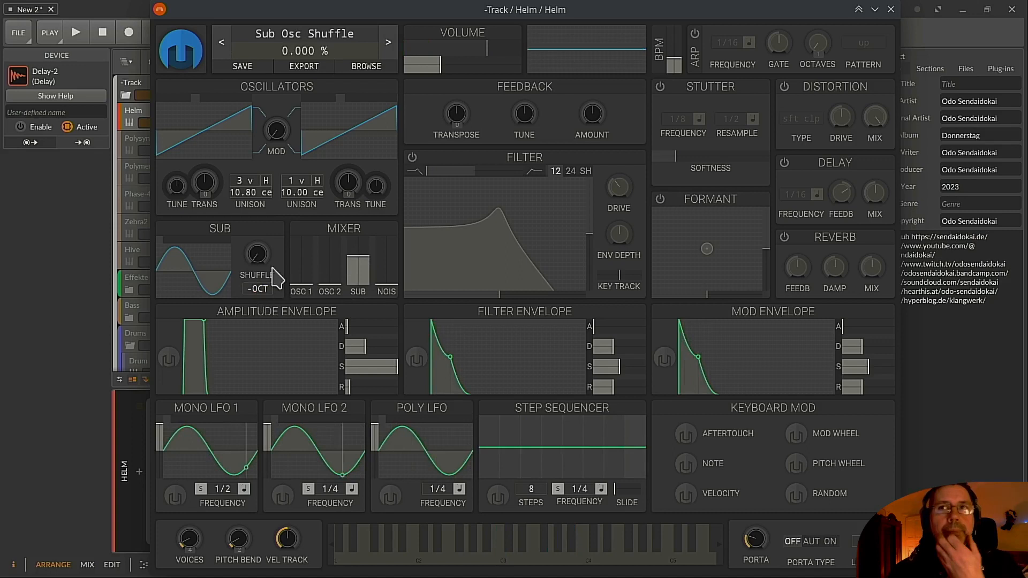
# Lower the sub oscillator to zero in the mixer and bring in oscillator 1, with oscillator 2 added at about 0.2.
pyautogui.moveTo(298, 271); pyautogui.dragTo(298, 266)
pyautogui.moveTo(375, 265); pyautogui.dragTo(364, 308)
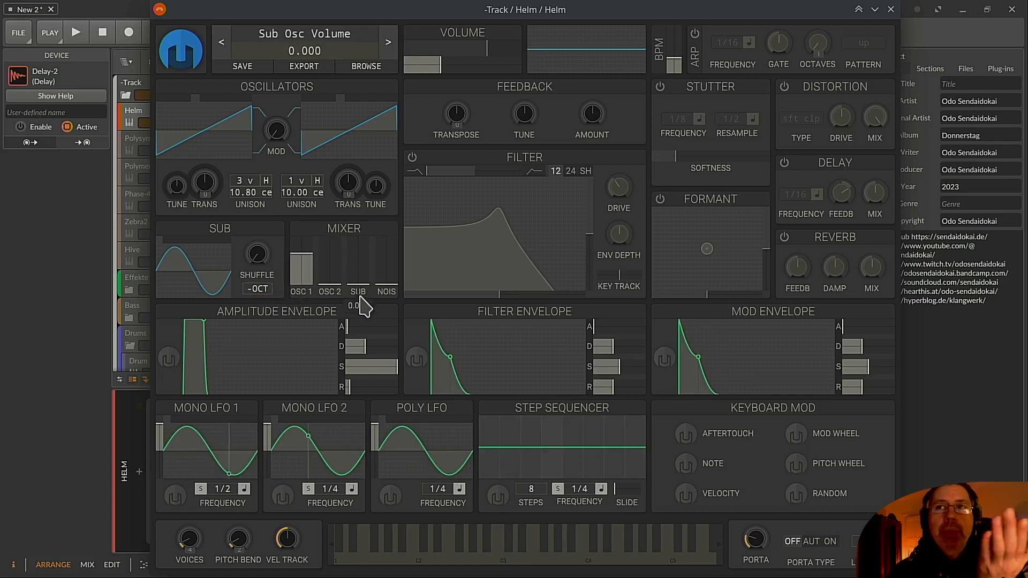
pyautogui.moveTo(302, 265); pyautogui.dragTo(328, 268)
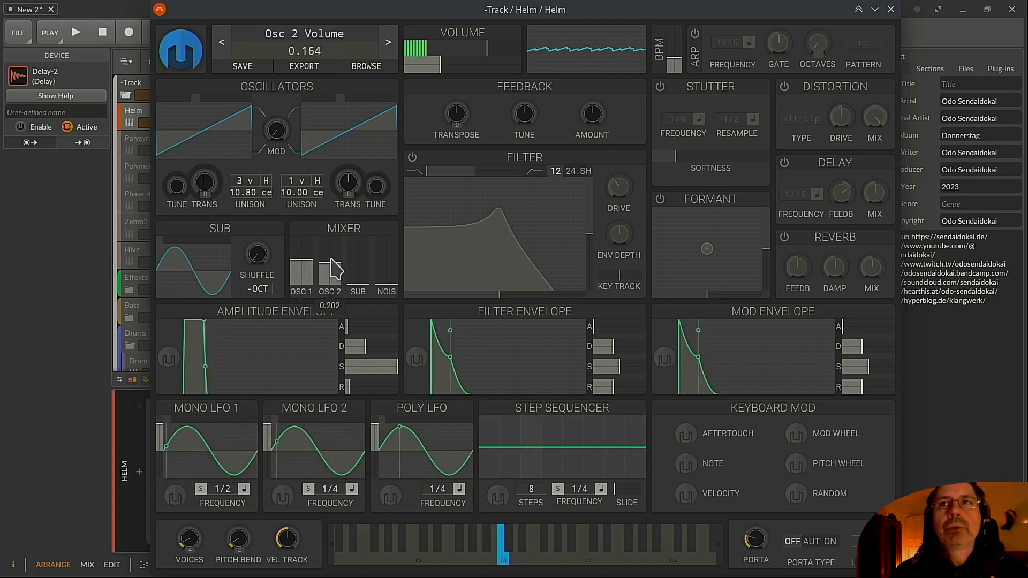
# Set oscillator 2 to a triangle wave transposed up 12 semitones, and audition oscillator 2 and noise before turning both down to zero.
pyautogui.click(332, 107)
pyautogui.click(320, 106)
pyautogui.moveTo(330, 259); pyautogui.dragTo(333, 252)
pyautogui.moveTo(348, 183); pyautogui.dragTo(348, 161)
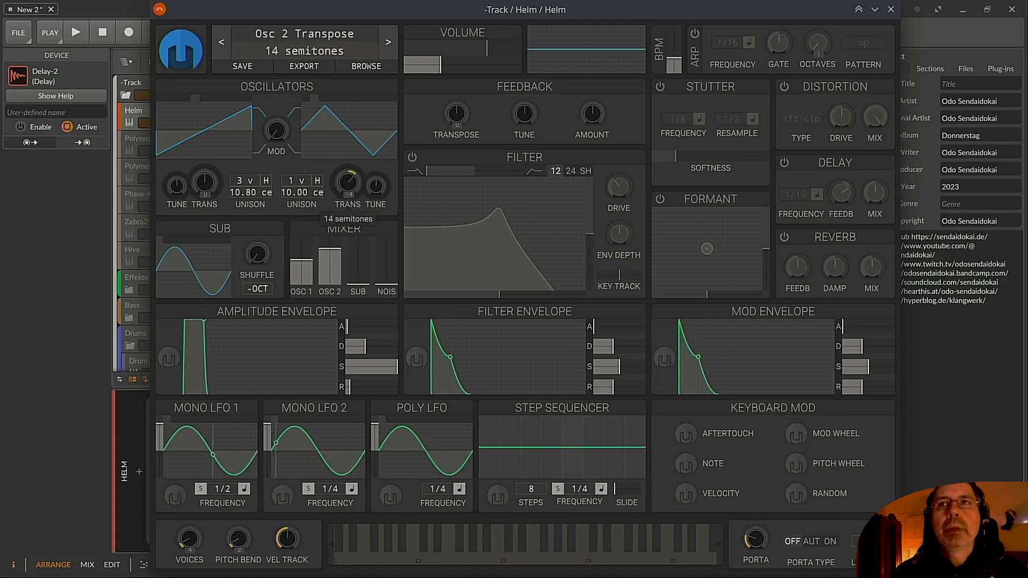
pyautogui.moveTo(330, 250); pyautogui.dragTo(382, 266)
pyautogui.moveTo(383, 266); pyautogui.dragTo(383, 317)
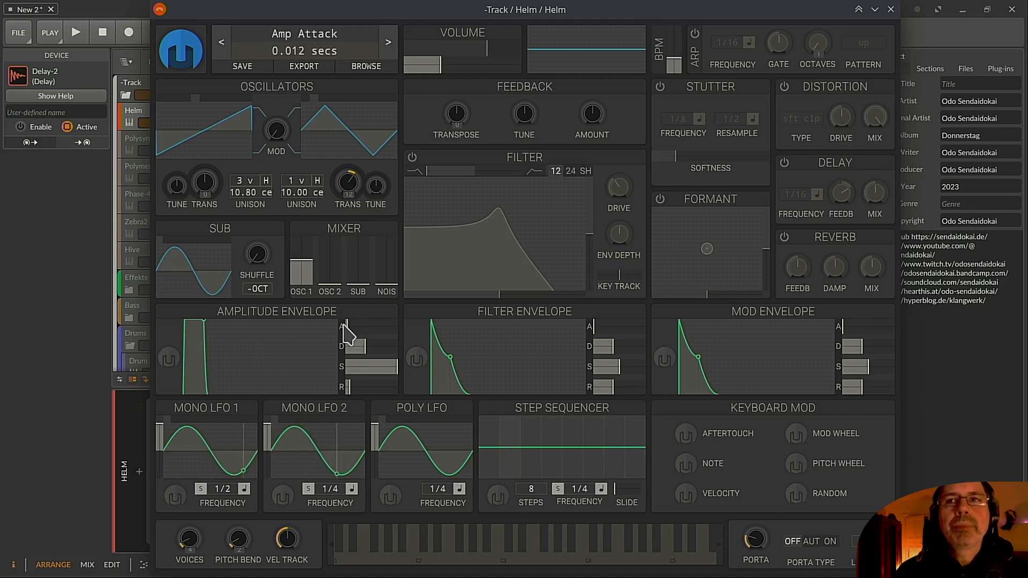
# Shape the amplitude envelope with a slightly longer attack, a 4.516-second decay and a lower sustain.
pyautogui.moveTo(345, 328)
pyautogui.mouseDown()
pyautogui.moveTo(359, 333)
pyautogui.moveTo(351, 333)
pyautogui.mouseUp()
pyautogui.moveTo(396, 368); pyautogui.dragTo(373, 347)
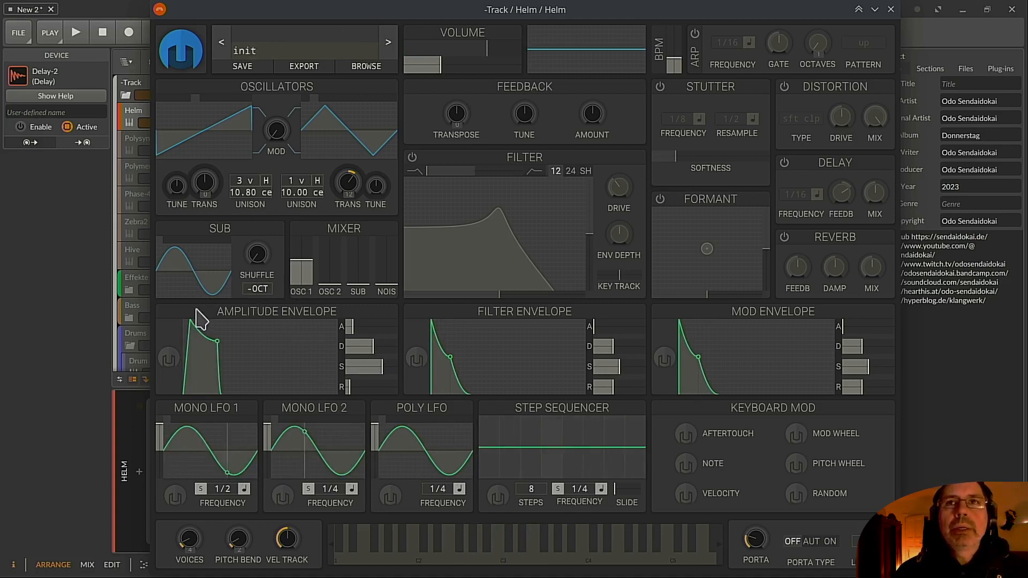
# Preview the parameters the amplitude envelope can modulate and leave modulation assignment without assigning any.
pyautogui.click(168, 361)
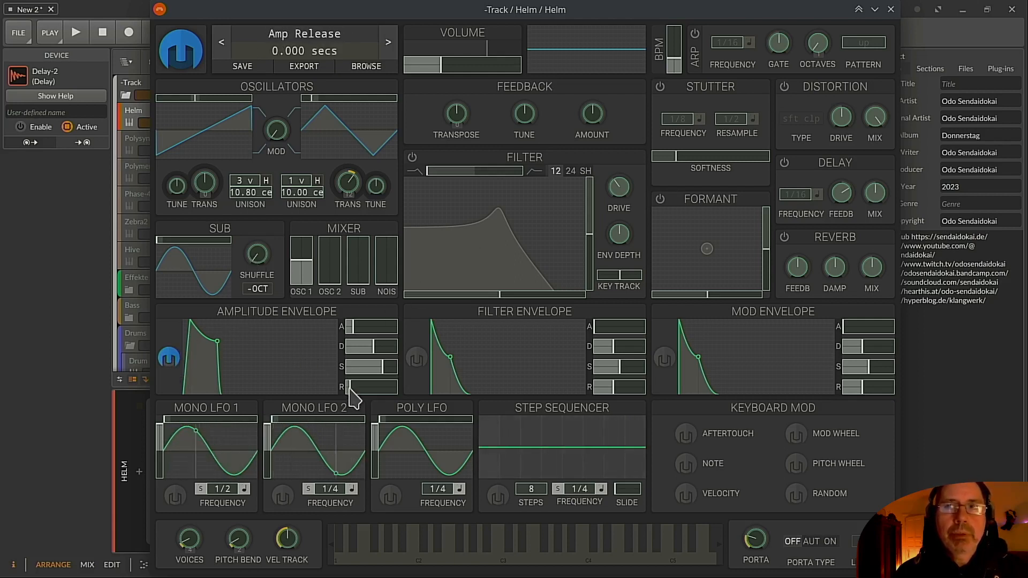
pyautogui.click(171, 358)
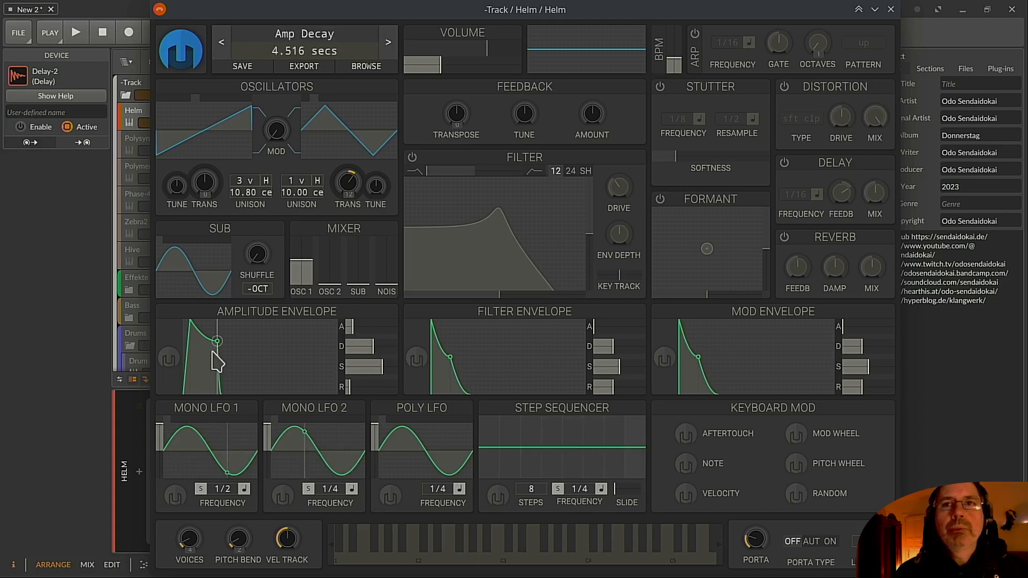
pyautogui.click(169, 359)
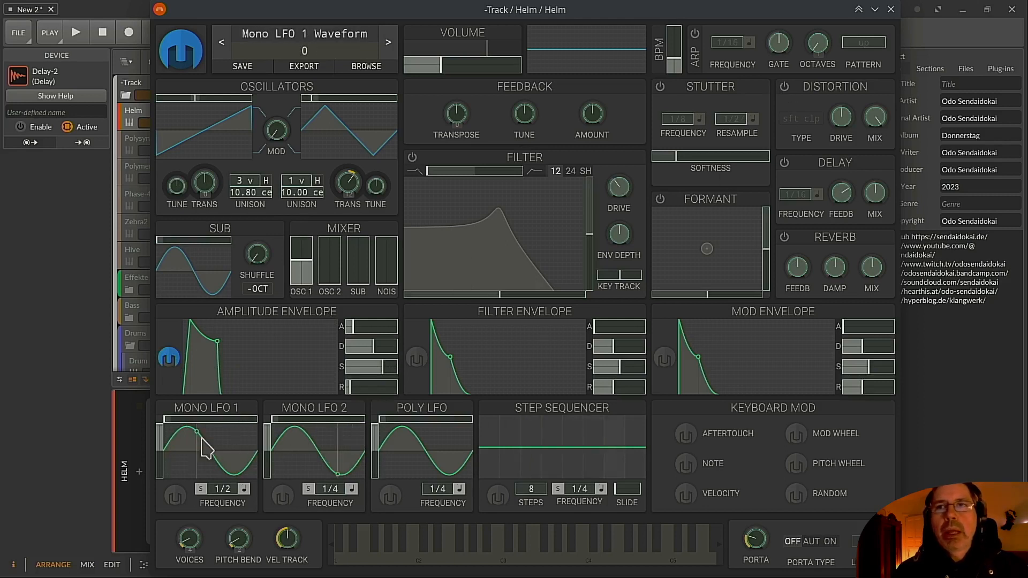
pyautogui.click(165, 364)
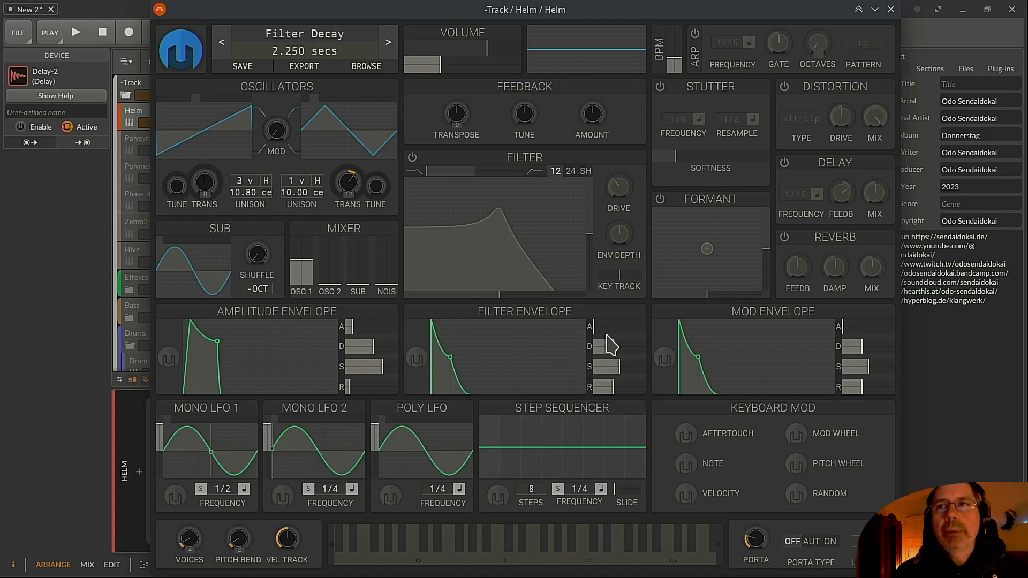
# Lengthen the filter envelope's attack slightly and the mod envelope's attack to just over half of its range.
pyautogui.moveTo(595, 328); pyautogui.dragTo(602, 331)
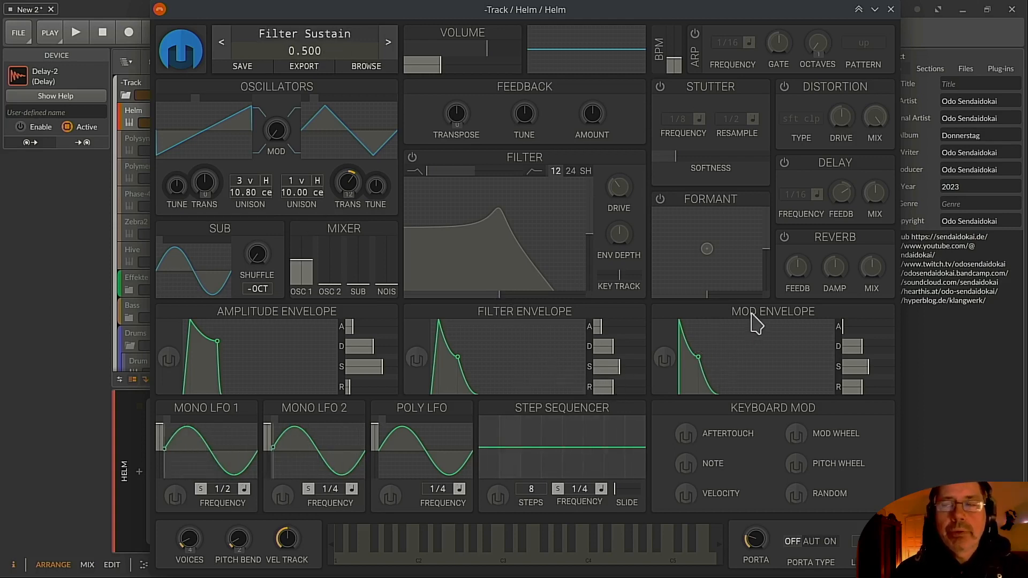
pyautogui.click(666, 362)
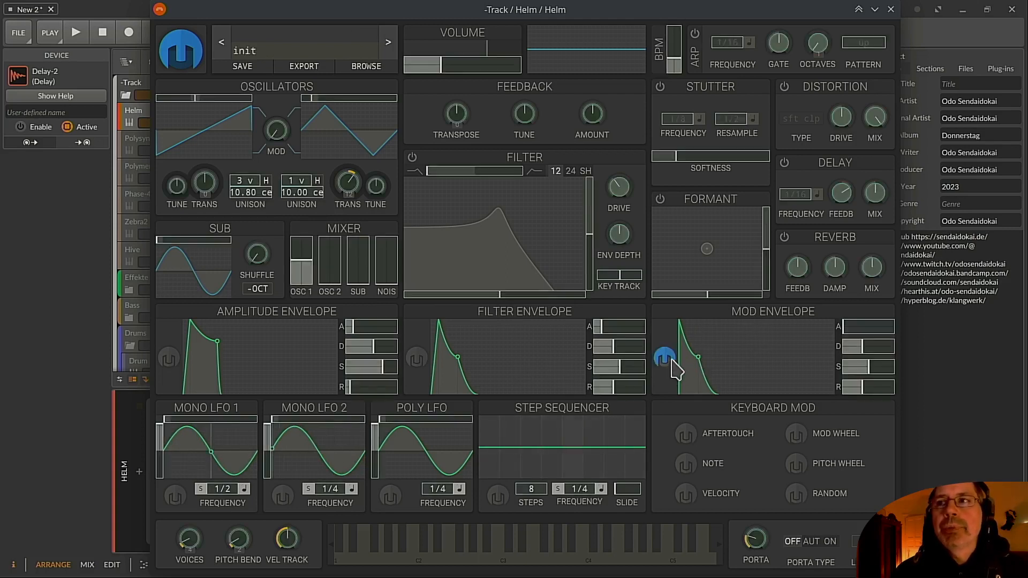
pyautogui.click(670, 364)
pyautogui.moveTo(844, 327); pyautogui.dragTo(873, 327)
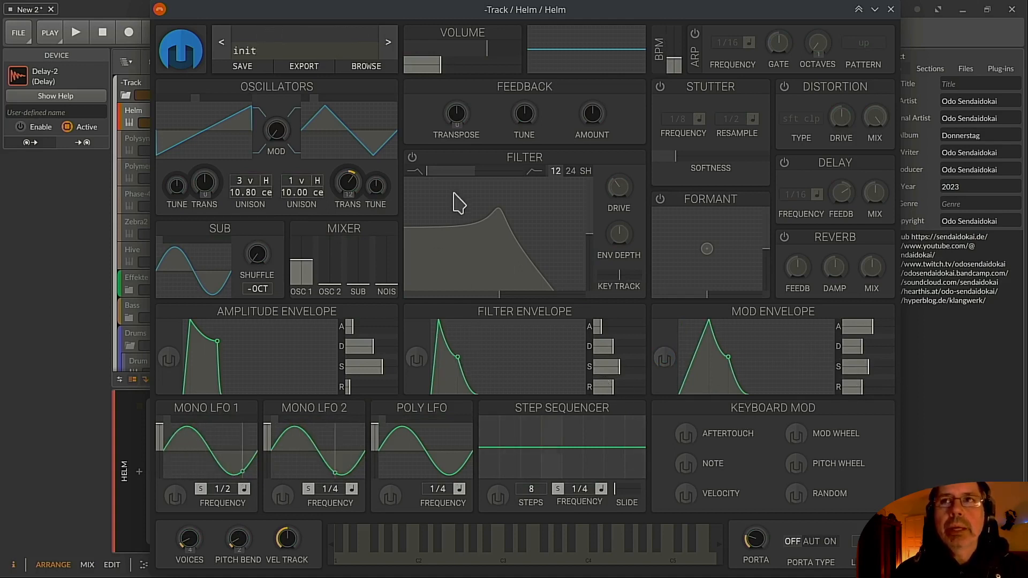
# Enable the filter, audition its resonance down to 0 % and raise the cutoff slightly above 80 semitones.
pyautogui.click(412, 158)
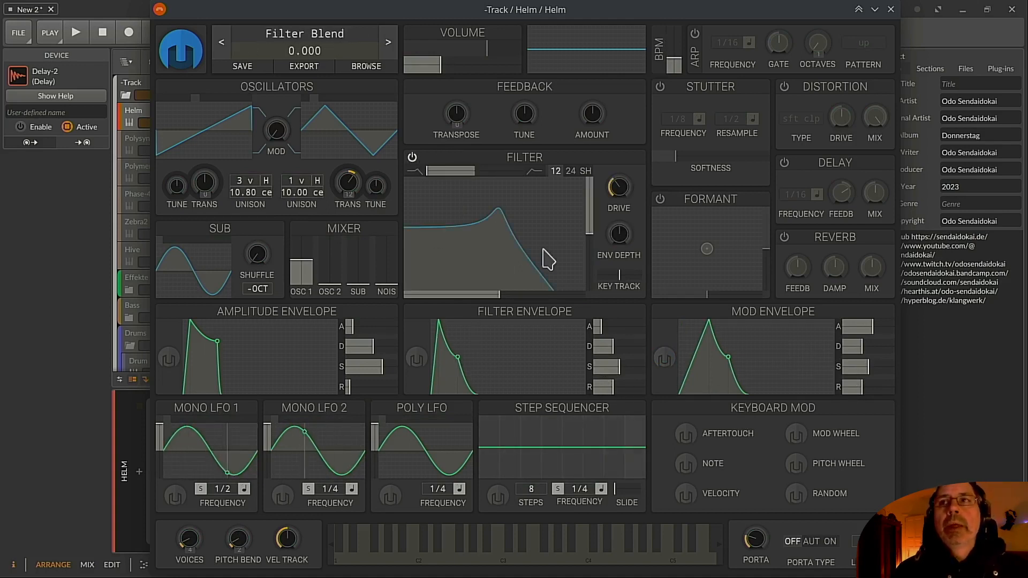
pyautogui.moveTo(593, 230); pyautogui.dragTo(596, 310)
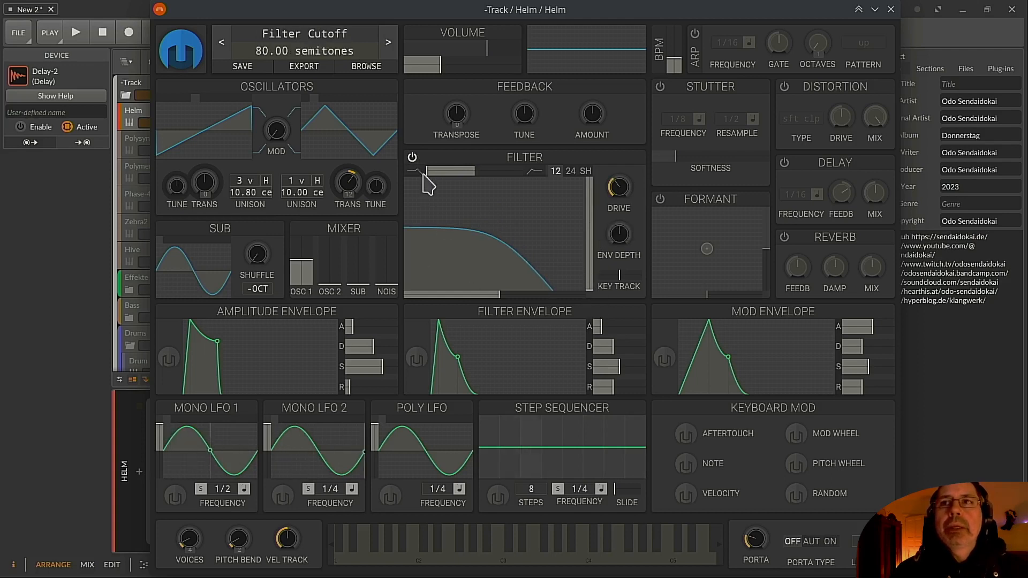
pyautogui.moveTo(591, 251); pyautogui.dragTo(594, 230)
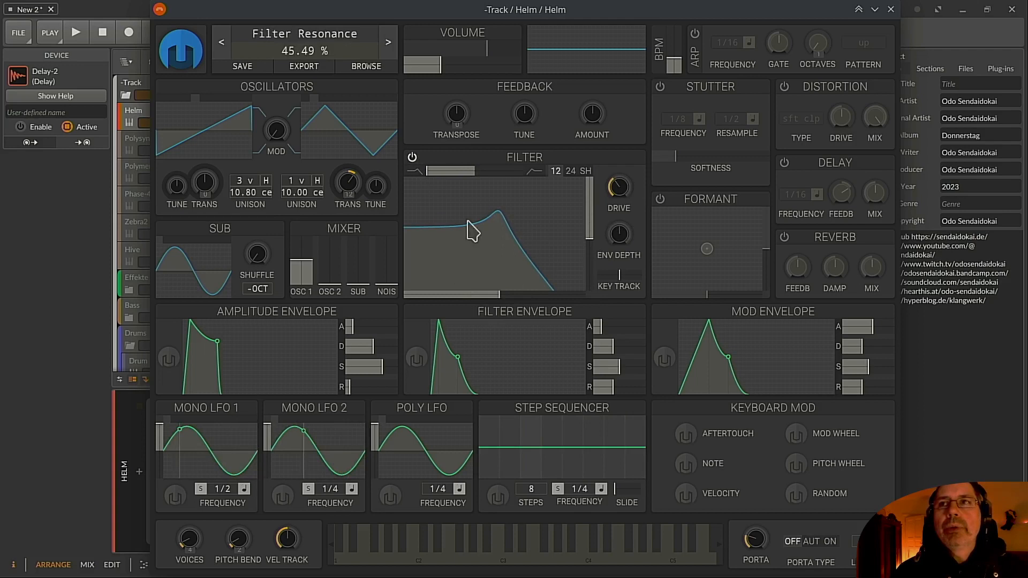
pyautogui.moveTo(593, 248)
pyautogui.mouseDown()
pyautogui.moveTo(592, 268)
pyautogui.moveTo(586, 248)
pyautogui.mouseUp()
pyautogui.moveTo(594, 291); pyautogui.dragTo(499, 301)
pyautogui.moveTo(591, 289)
pyautogui.mouseDown()
pyautogui.moveTo(592, 275)
pyautogui.moveTo(581, 303)
pyautogui.mouseUp()
pyautogui.moveTo(499, 297)
pyautogui.mouseDown()
pyautogui.moveTo(495, 307)
pyautogui.moveTo(481, 260)
pyautogui.moveTo(482, 284)
pyautogui.moveTo(525, 291)
pyautogui.moveTo(489, 235)
pyautogui.moveTo(525, 289)
pyautogui.moveTo(523, 306)
pyautogui.moveTo(500, 219)
pyautogui.moveTo(544, 211)
pyautogui.moveTo(487, 310)
pyautogui.moveTo(509, 306)
pyautogui.mouseUp()
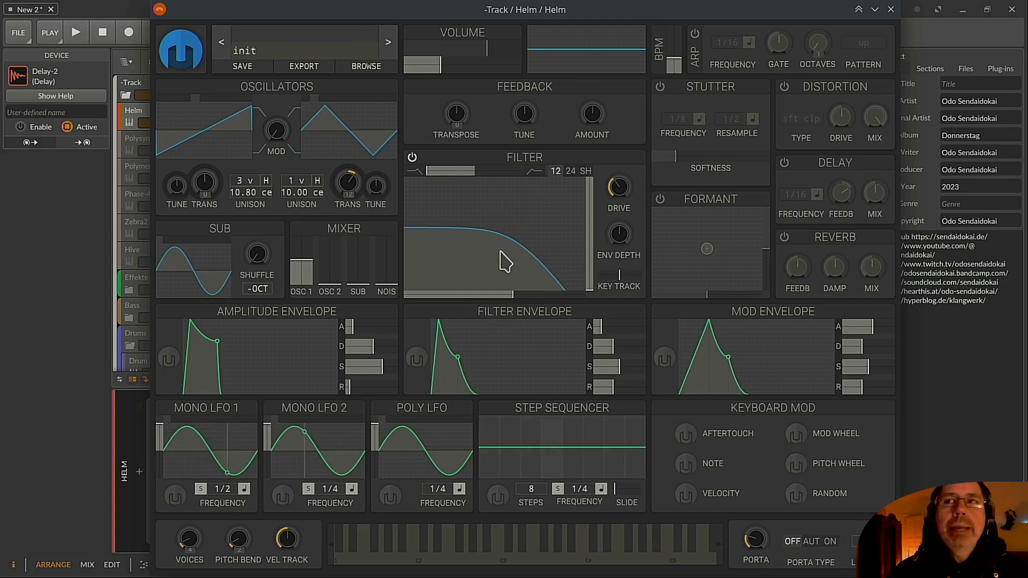
# Blend the filter to band-pass, switch its style to 24 dB and set the cutoff to 66.07 semitones.
pyautogui.moveTo(429, 179); pyautogui.dragTo(478, 198)
pyautogui.moveTo(507, 303); pyautogui.dragTo(471, 291)
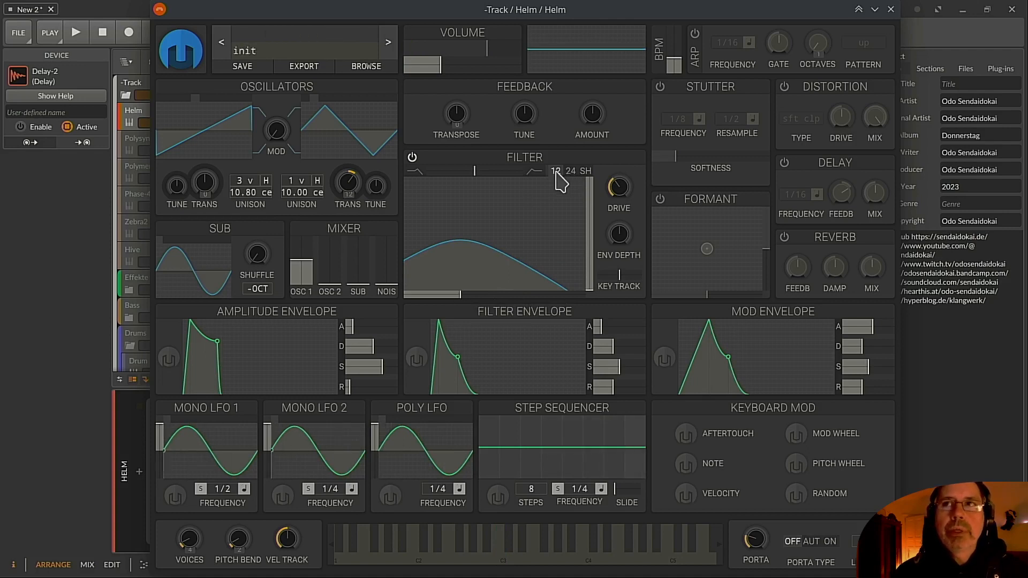
pyautogui.click(573, 172)
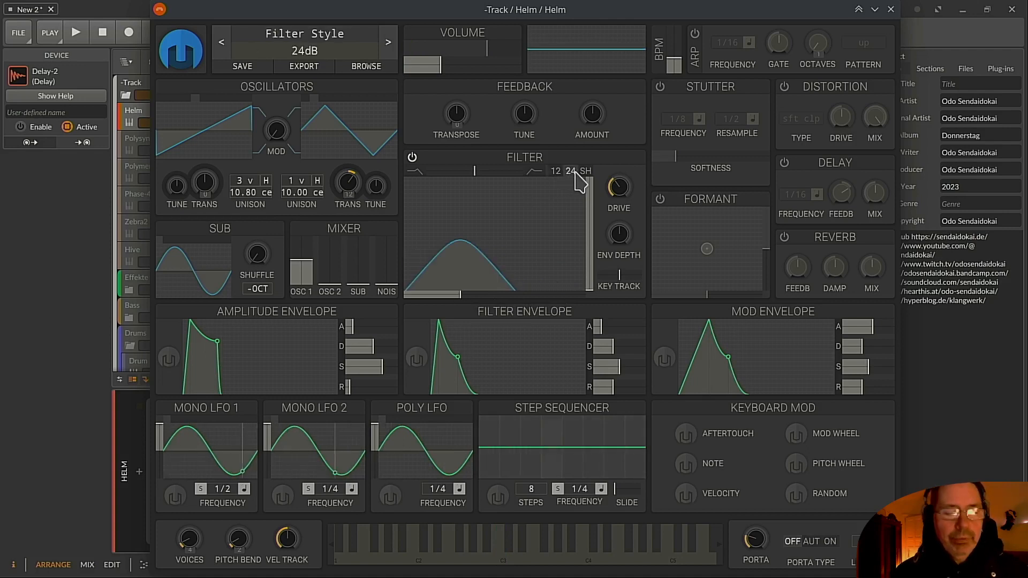
pyautogui.moveTo(463, 295)
pyautogui.mouseDown()
pyautogui.moveTo(551, 303)
pyautogui.moveTo(473, 303)
pyautogui.mouseUp()
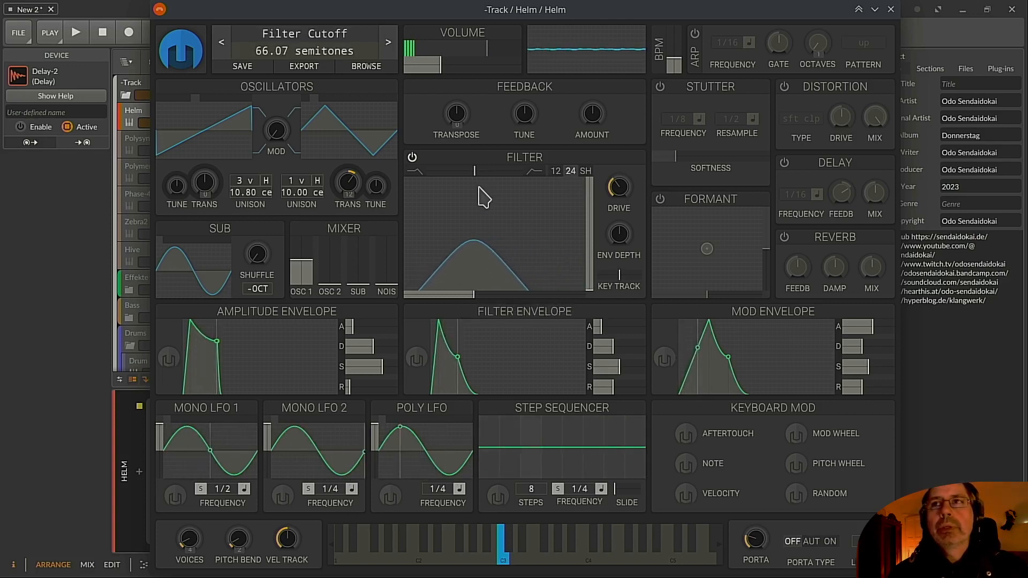
# Sweep the filter blend and cutoff to audition the filter types, ending on low-pass with a higher cutoff.
pyautogui.moveTo(477, 172); pyautogui.dragTo(516, 269)
pyautogui.moveTo(468, 305); pyautogui.dragTo(518, 295)
pyautogui.moveTo(490, 171); pyautogui.dragTo(418, 174)
pyautogui.moveTo(518, 295); pyautogui.dragTo(532, 252)
pyautogui.moveTo(489, 169); pyautogui.dragTo(409, 184)
# Switch the filter to shelf style, choose the band shelf and sweep the cutoff with resonance at 0 %.
pyautogui.click(585, 171)
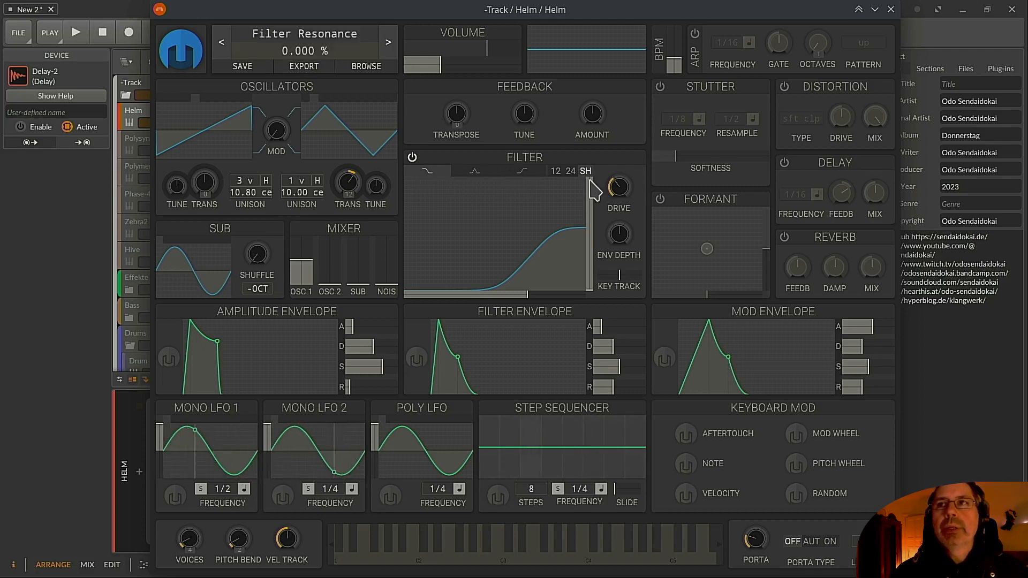
pyautogui.moveTo(529, 294); pyautogui.dragTo(448, 294)
pyautogui.click(471, 171)
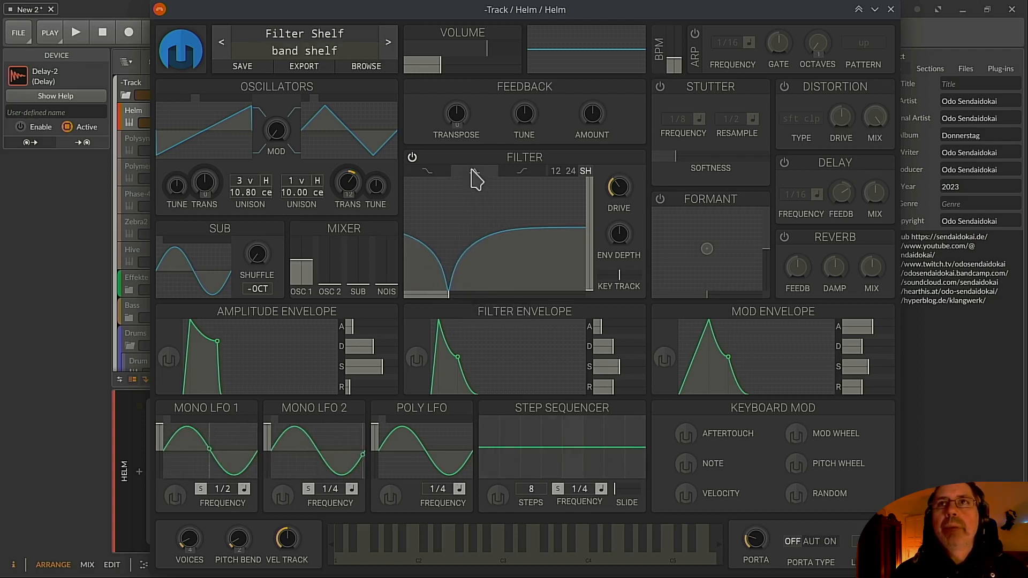
pyautogui.moveTo(455, 295); pyautogui.dragTo(575, 231)
pyautogui.moveTo(591, 284)
pyautogui.mouseDown()
pyautogui.moveTo(591, 196)
pyautogui.moveTo(591, 289)
pyautogui.mouseUp()
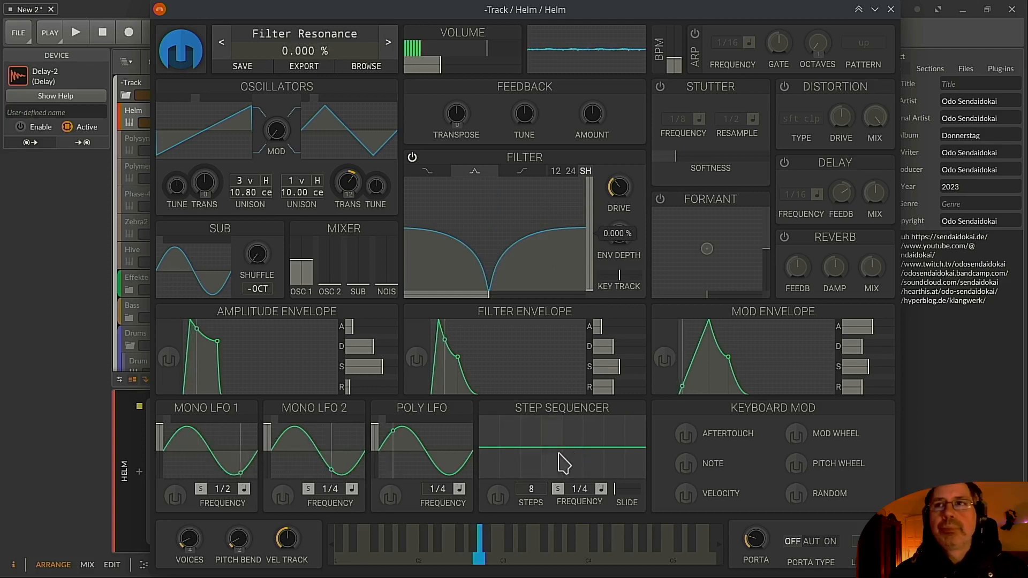
# Raise the band shelf's resonance to about 81.51 %, shift the cutoff and lower the resonance to 37.91 %.
pyautogui.moveTo(490, 294); pyautogui.dragTo(489, 326)
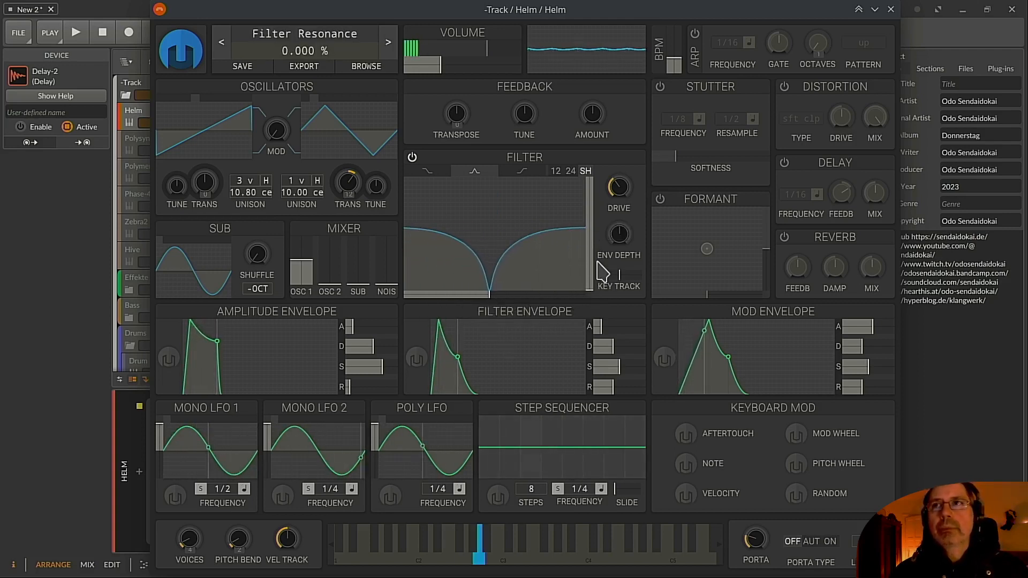
pyautogui.moveTo(590, 284); pyautogui.dragTo(581, 214)
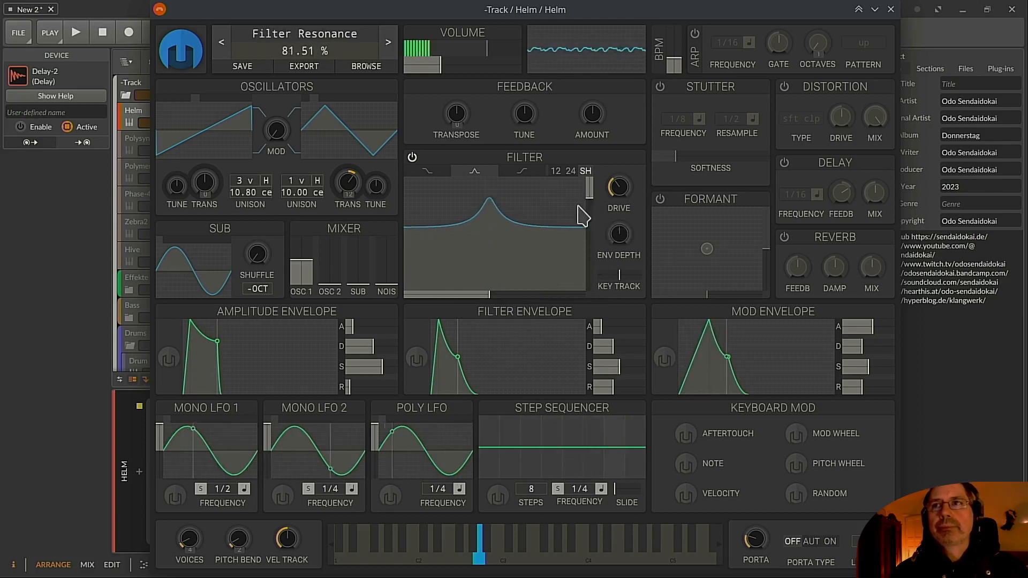
pyautogui.moveTo(488, 300); pyautogui.dragTo(511, 292)
pyautogui.moveTo(580, 197); pyautogui.dragTo(587, 247)
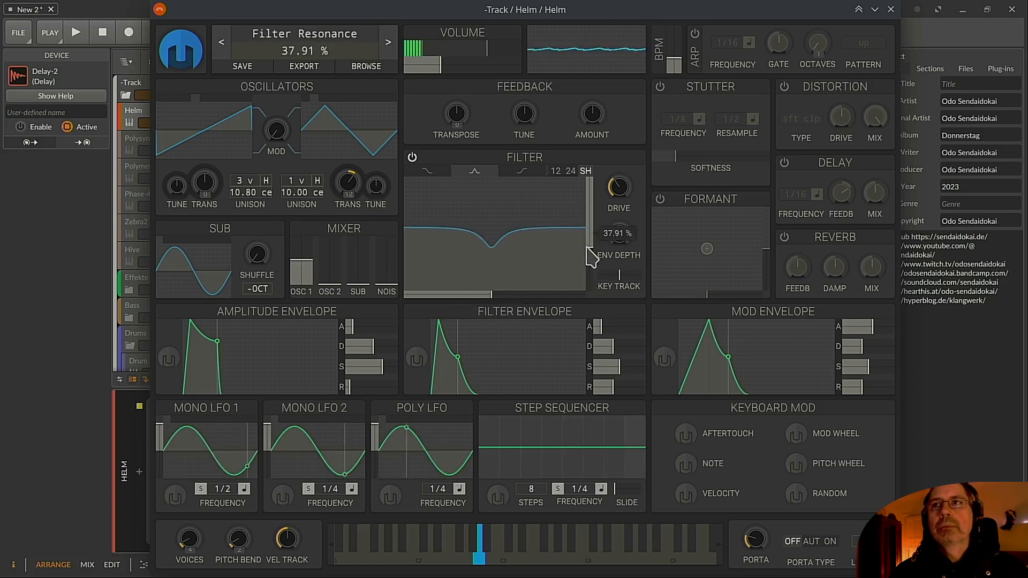
# Audition the high shelf with resonance down to 0 %, and return the filter to 24 dB style with a higher cutoff.
pyautogui.click(525, 171)
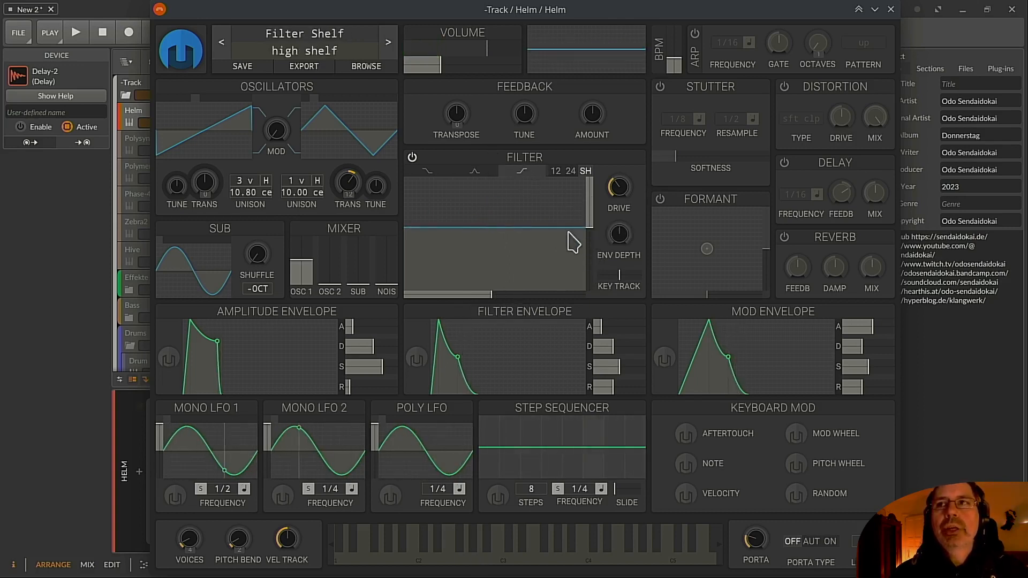
pyautogui.moveTo(588, 228); pyautogui.dragTo(589, 348)
pyautogui.click(568, 171)
pyautogui.moveTo(487, 295); pyautogui.dragTo(510, 304)
# Raise the filter drive to 20.00 dB and set the synth volume to 0.127.
pyautogui.moveTo(623, 200); pyautogui.dragTo(622, 196)
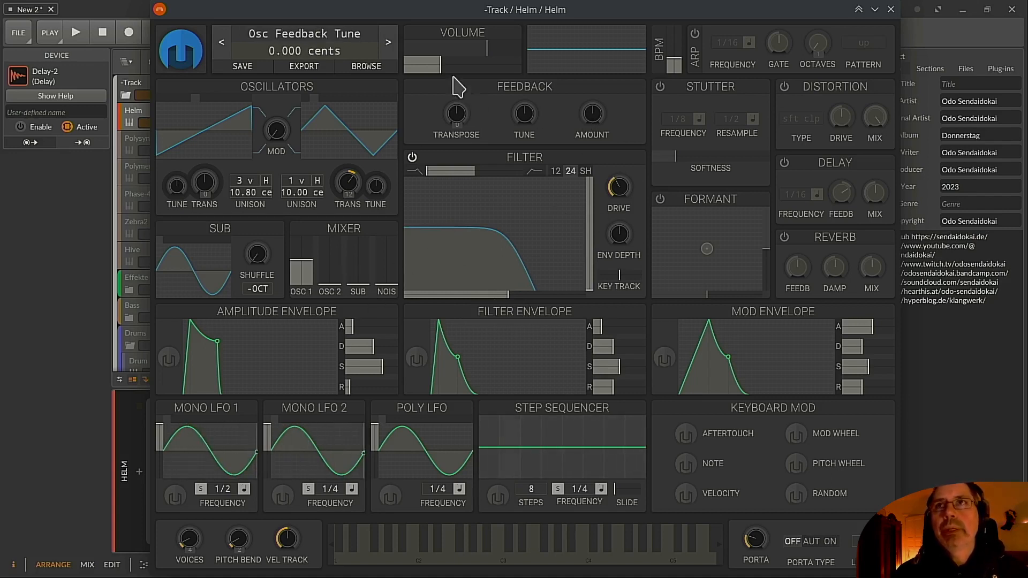
pyautogui.moveTo(435, 68); pyautogui.dragTo(426, 84)
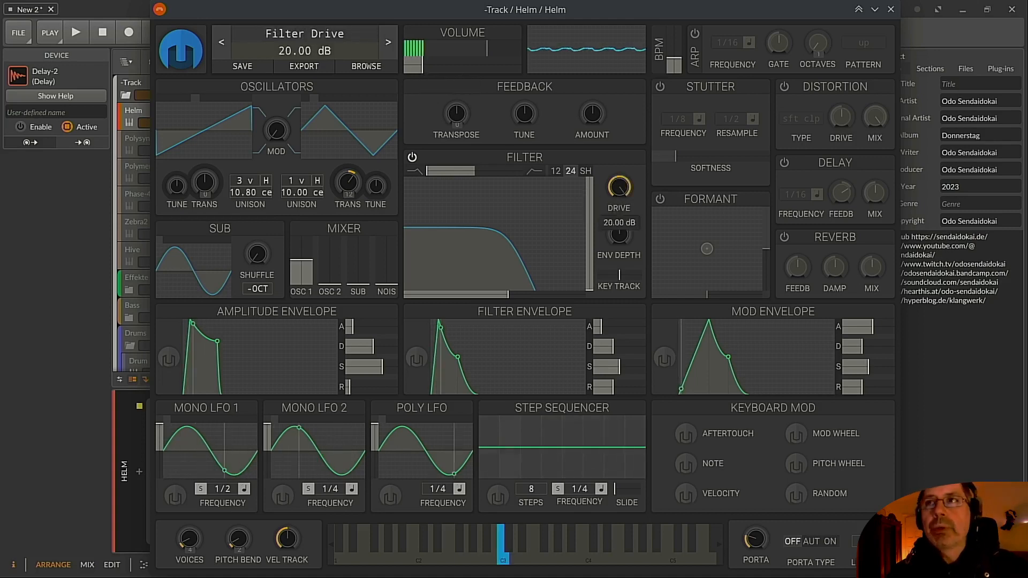
pyautogui.moveTo(423, 74); pyautogui.dragTo(434, 83)
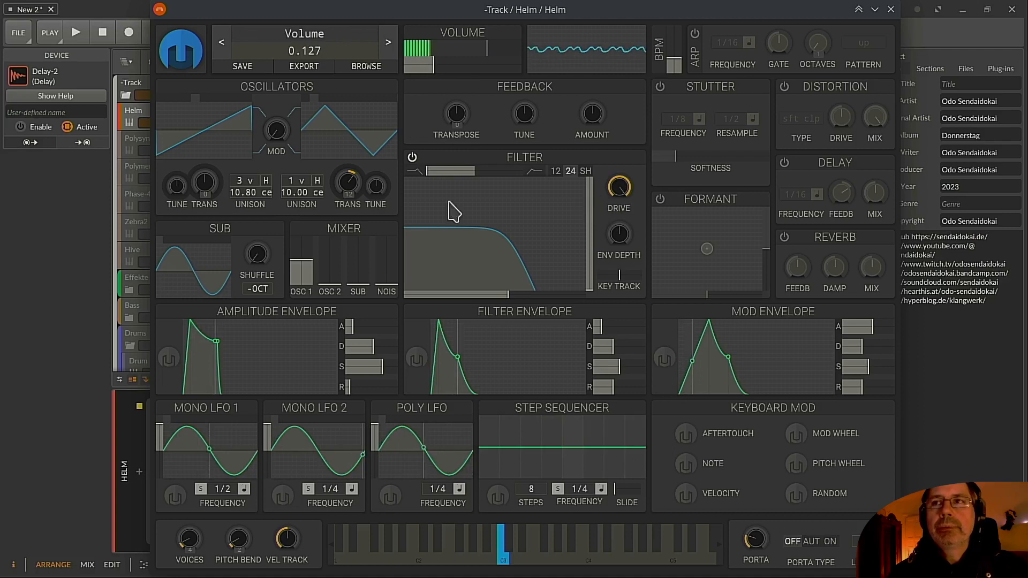
# Lower the filter cutoff slightly and bring the drive back down to a low level while raising the synth volume to compensate.
pyautogui.moveTo(507, 295)
pyautogui.mouseDown()
pyautogui.moveTo(543, 310)
pyautogui.moveTo(505, 305)
pyautogui.moveTo(523, 305)
pyautogui.mouseUp()
pyautogui.moveTo(619, 187); pyautogui.dragTo(619, 202)
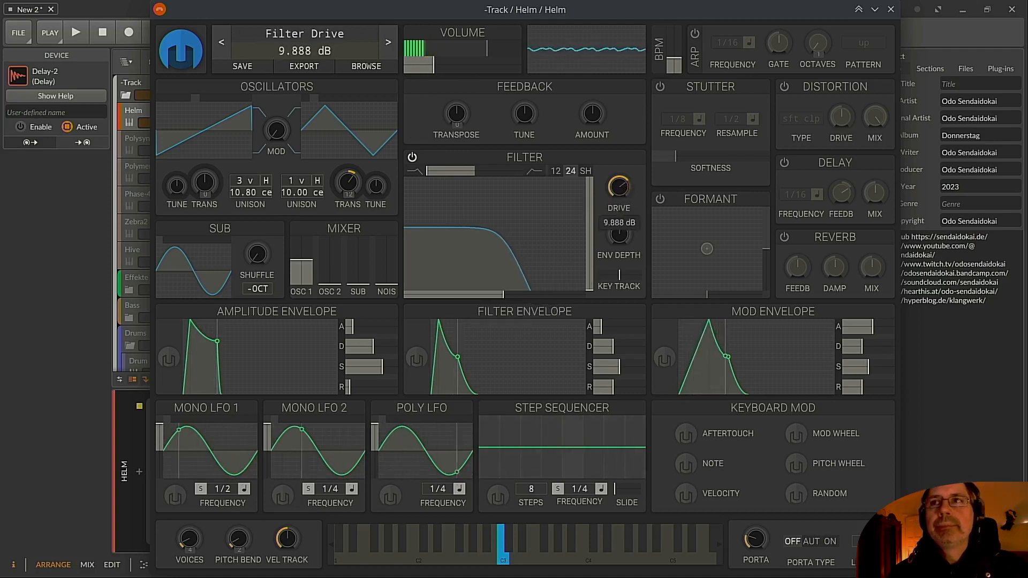
pyautogui.moveTo(436, 73); pyautogui.dragTo(455, 75)
pyautogui.moveTo(618, 186)
pyautogui.mouseDown()
pyautogui.moveTo(621, 202)
pyautogui.moveTo(619, 188)
pyautogui.mouseUp()
pyautogui.moveTo(444, 70)
pyautogui.mouseDown()
pyautogui.moveTo(460, 73)
pyautogui.moveTo(440, 73)
pyautogui.mouseUp()
pyautogui.moveTo(619, 188); pyautogui.dragTo(625, 206)
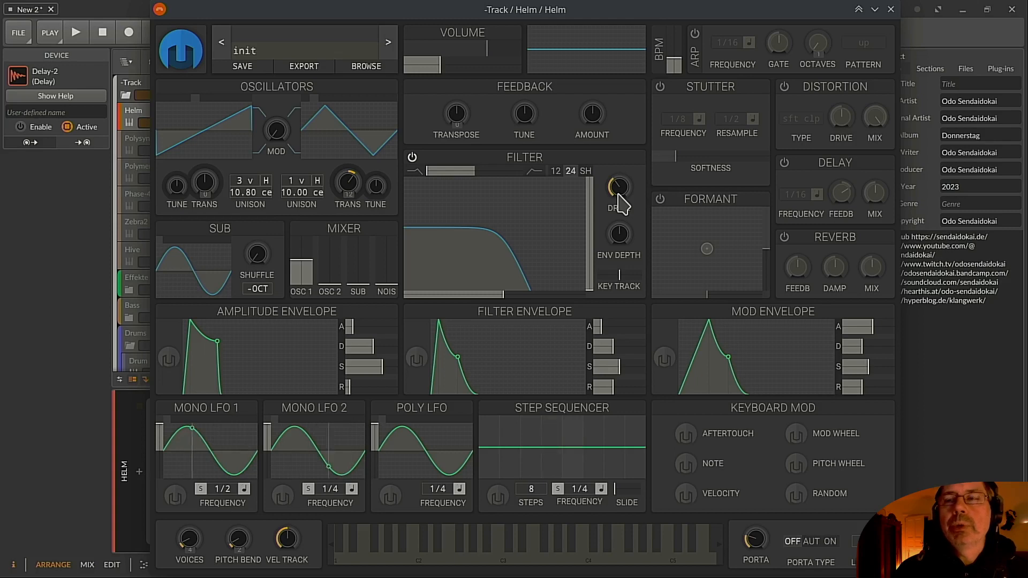
# Audition the filter envelope depth at 32.76 semitones and the key tracking, and return both to neutral.
pyautogui.moveTo(623, 188)
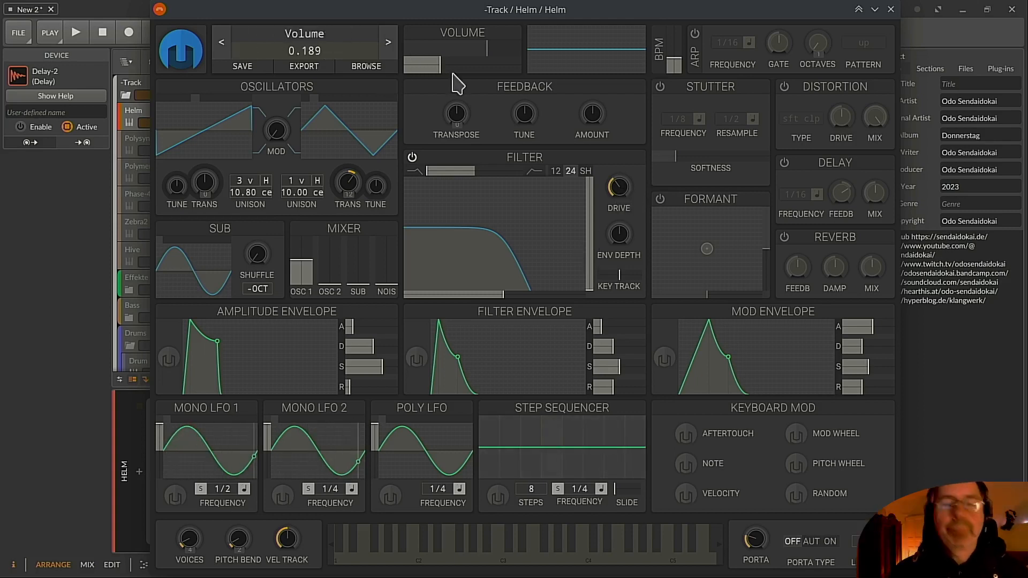
pyautogui.moveTo(617, 237); pyautogui.dragTo(616, 209)
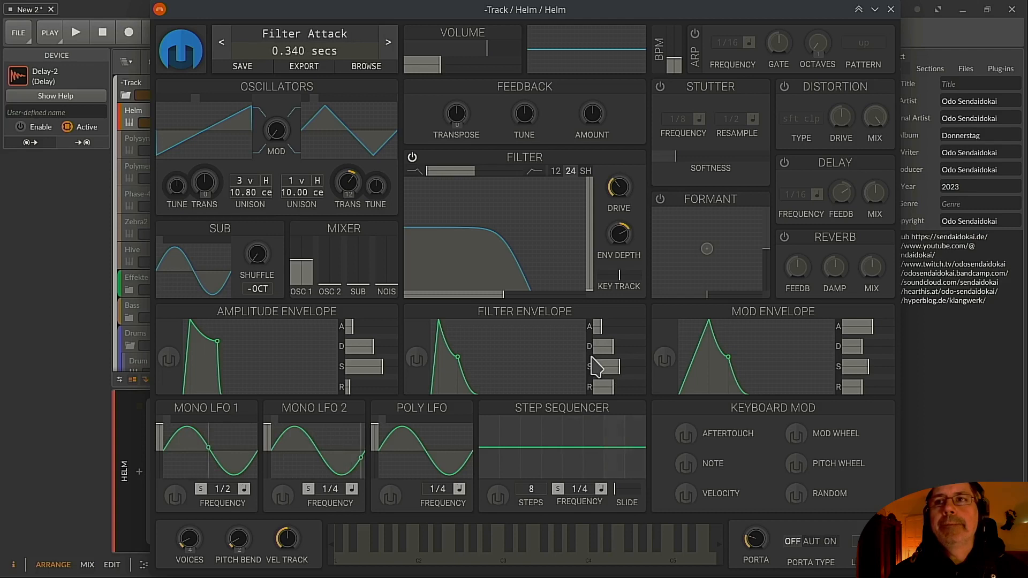
pyautogui.moveTo(619, 235); pyautogui.dragTo(619, 237)
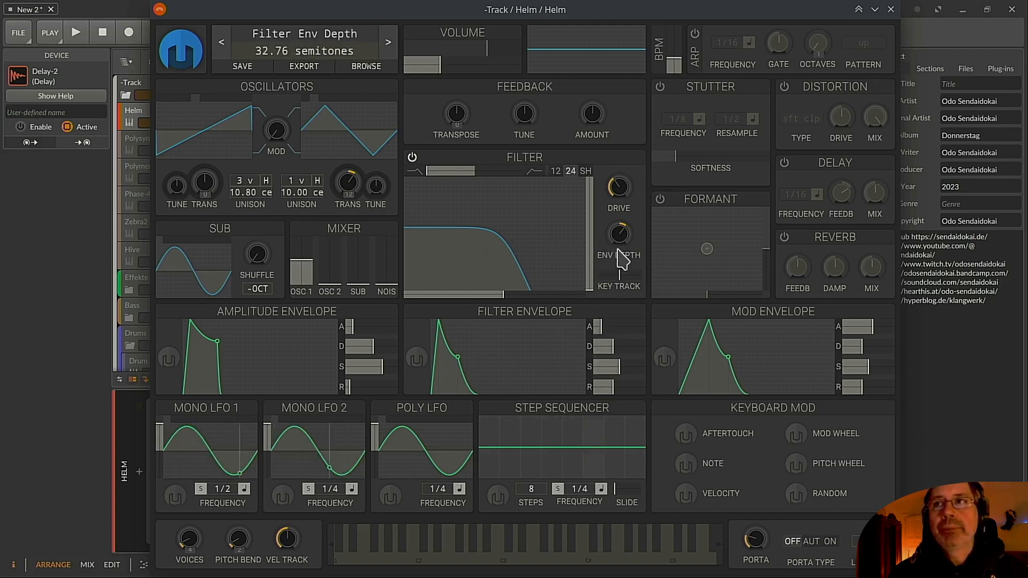
pyautogui.moveTo(619, 275)
pyautogui.mouseDown()
pyautogui.moveTo(673, 291)
pyautogui.moveTo(519, 277)
pyautogui.moveTo(623, 284)
pyautogui.mouseUp()
pyautogui.doubleClick(621, 286)
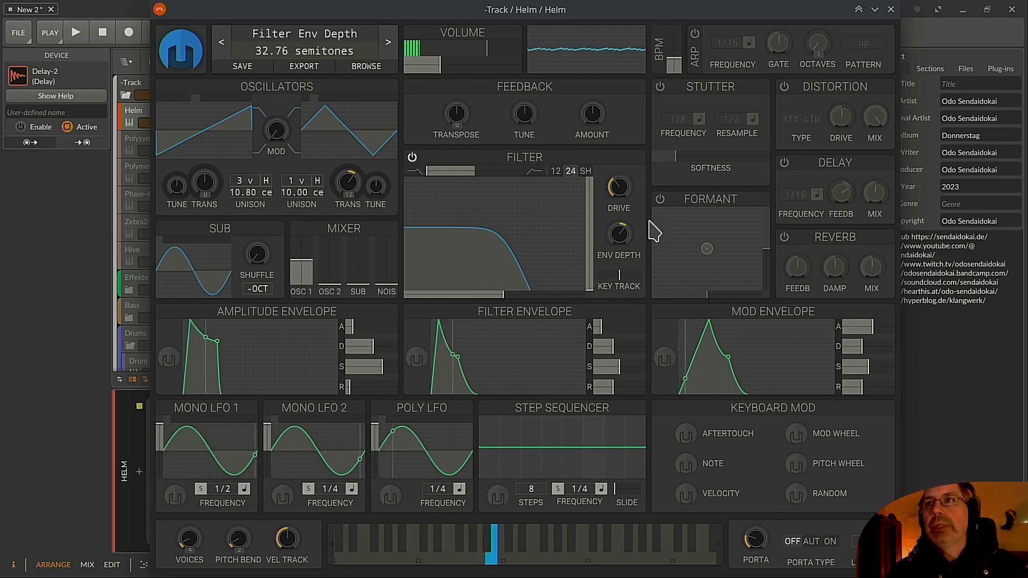
pyautogui.moveTo(619, 234); pyautogui.dragTo(621, 263)
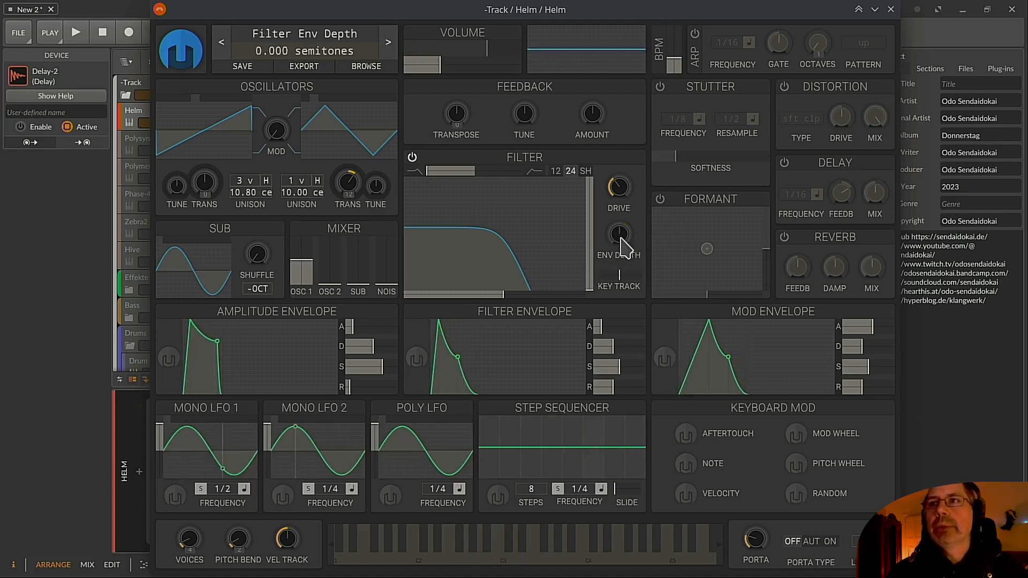
# Switch the filter off and shorten the amplitude envelope's attack to its minimum.
pyautogui.click(411, 157)
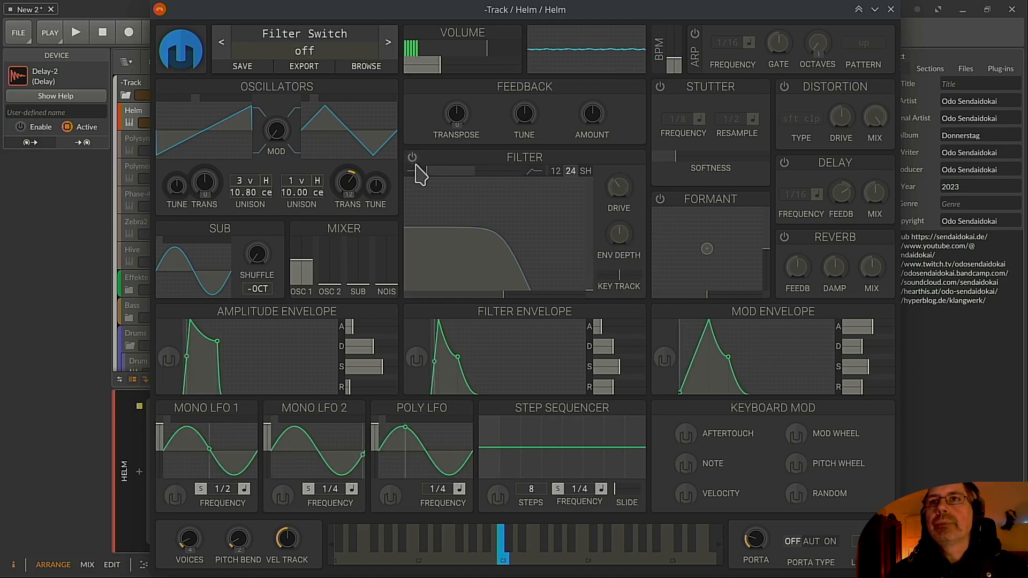
pyautogui.moveTo(352, 326); pyautogui.dragTo(347, 335)
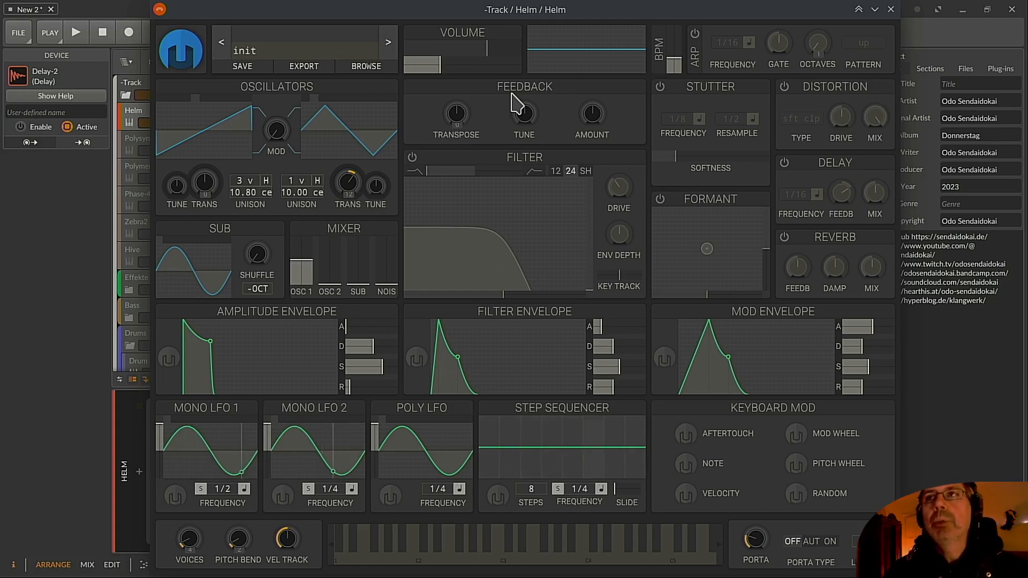
# Raise the oscillator feedback amount beyond 52.00 % and switch the filter back on with a higher cutoff.
pyautogui.moveTo(595, 116)
pyautogui.mouseDown()
pyautogui.moveTo(595, 96)
pyautogui.moveTo(596, 117)
pyautogui.mouseUp()
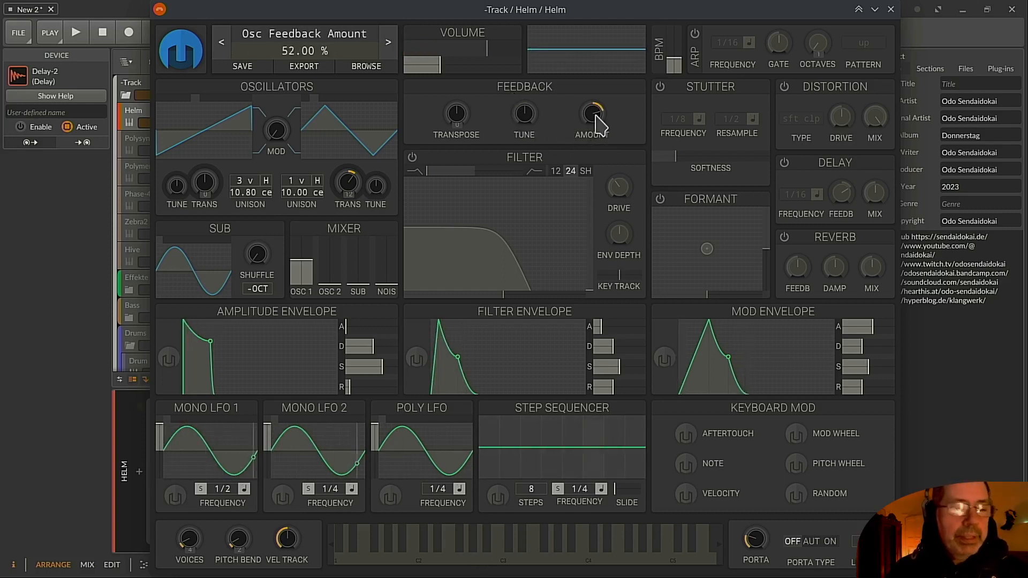
pyautogui.click(412, 157)
pyautogui.moveTo(514, 298); pyautogui.dragTo(553, 295)
pyautogui.moveTo(593, 113)
pyautogui.mouseDown()
pyautogui.moveTo(602, 139)
pyautogui.moveTo(601, 114)
pyautogui.moveTo(593, 143)
pyautogui.moveTo(592, 119)
pyautogui.mouseUp()
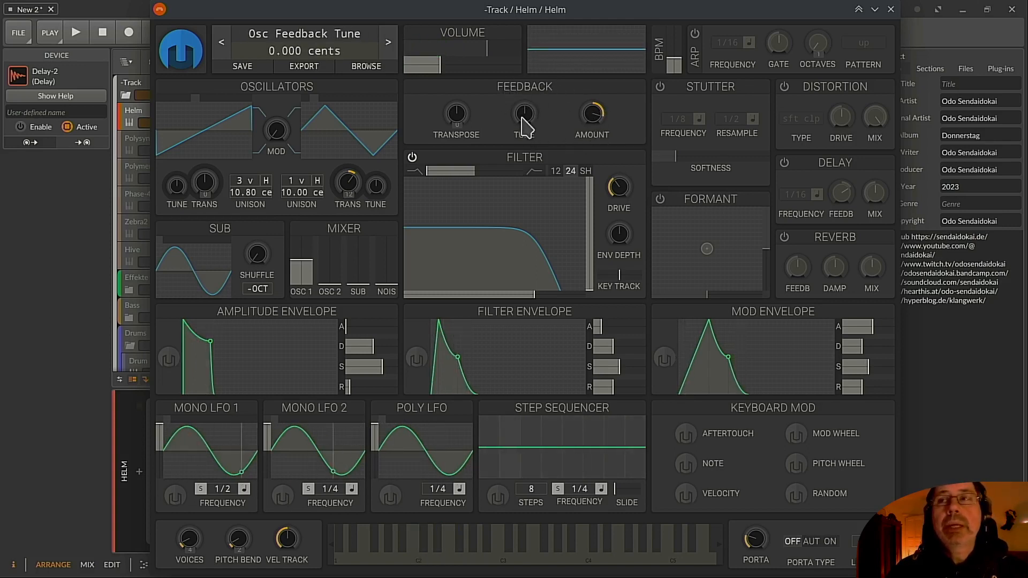
# Audition the feedback tune at 20.00 and -3.20 cents and the feedback transpose, returning both to zero.
pyautogui.moveTo(524, 113); pyautogui.dragTo(524, 100)
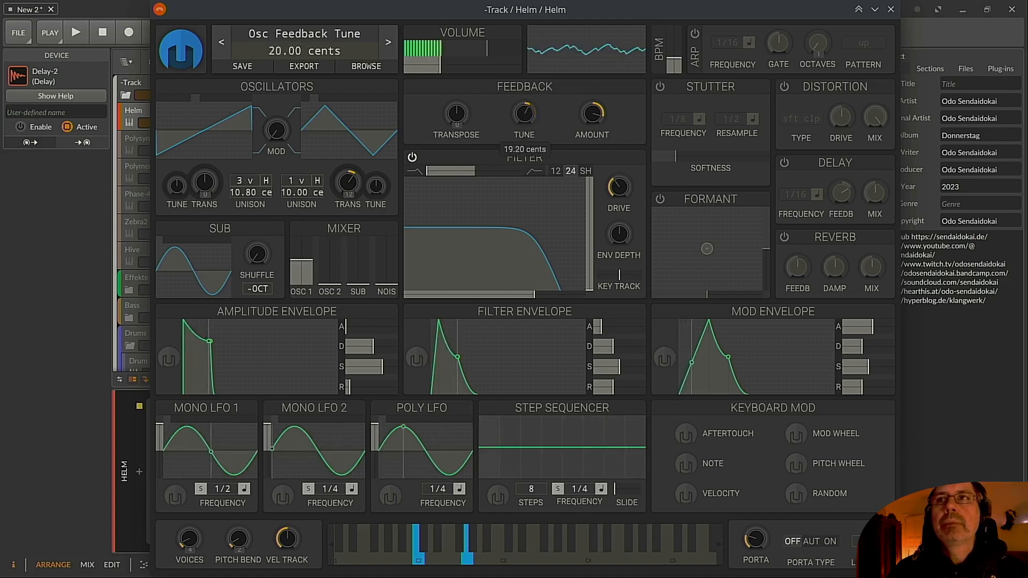
pyautogui.moveTo(524, 113); pyautogui.dragTo(524, 127)
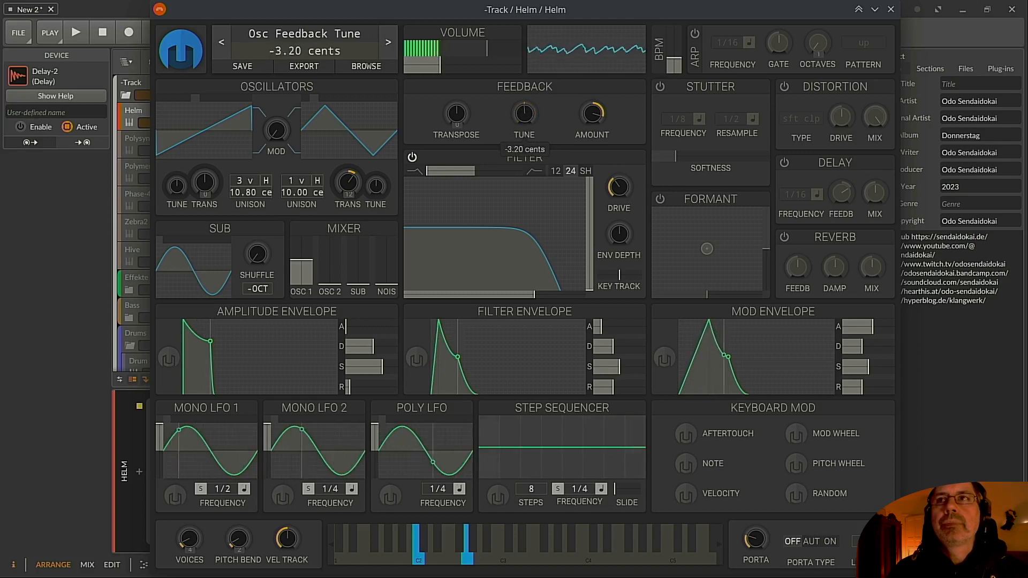
pyautogui.moveTo(524, 113); pyautogui.dragTo(532, 180)
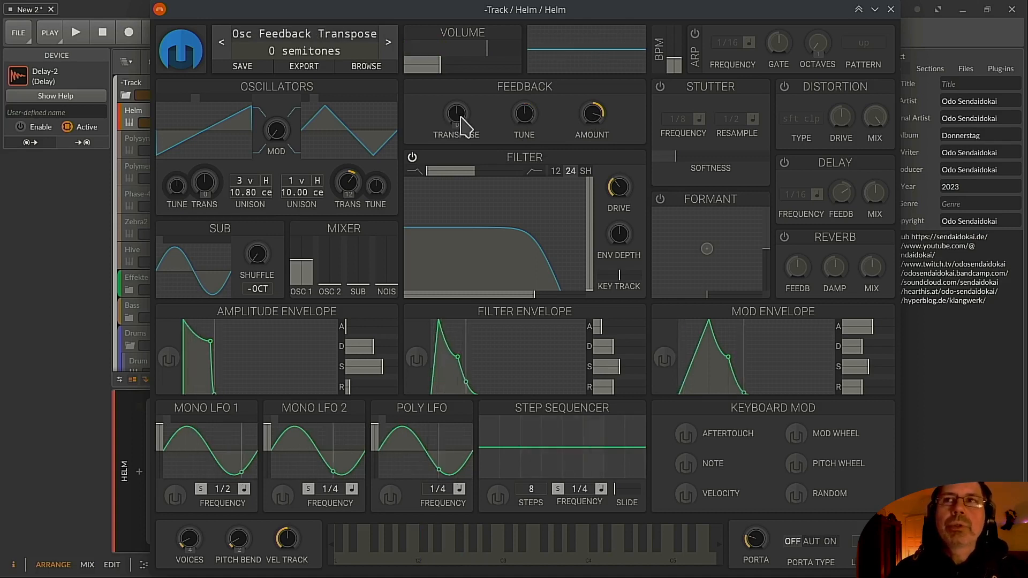
pyautogui.moveTo(460, 117); pyautogui.dragTo(461, 119)
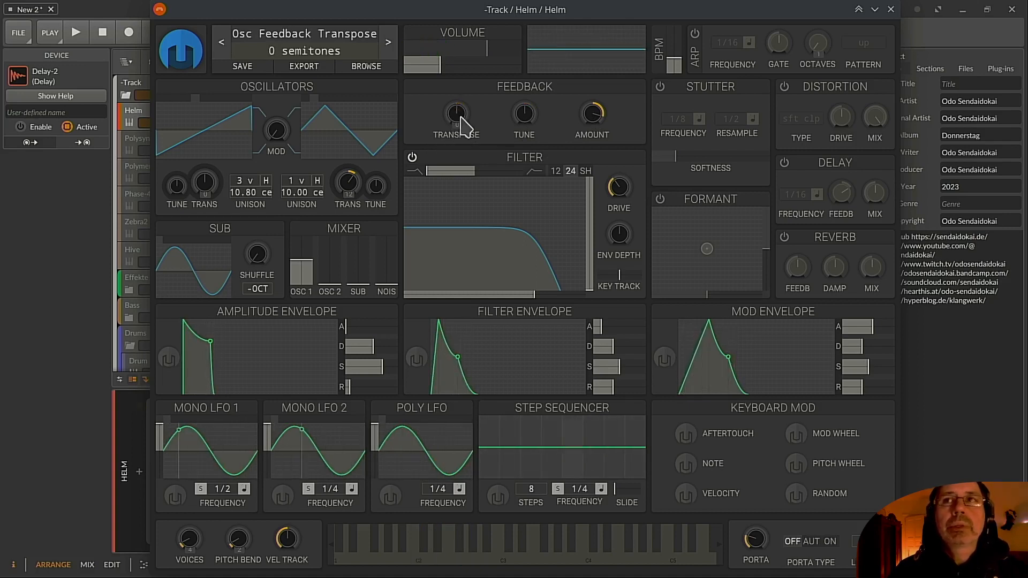
# Reset the oscillator feedback amount to its default and raise the synth volume to 0.333.
pyautogui.doubleClick(591, 116)
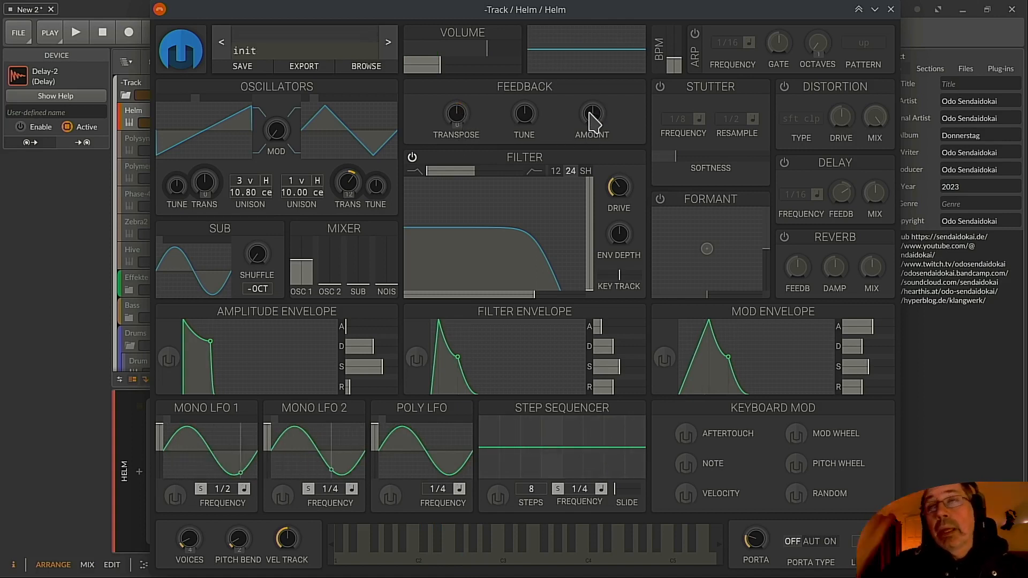
pyautogui.moveTo(442, 69)
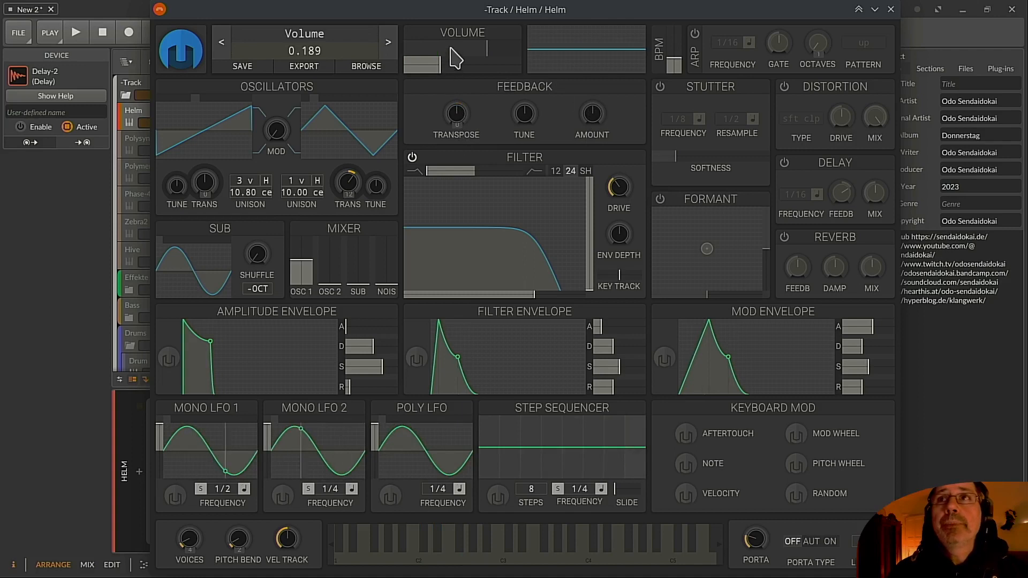
pyautogui.moveTo(442, 71); pyautogui.dragTo(452, 78)
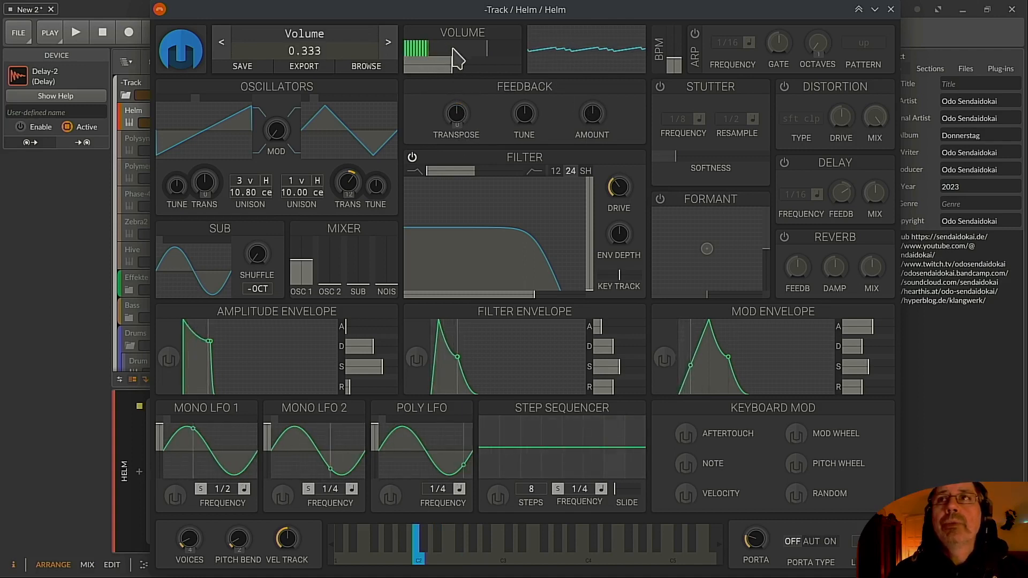
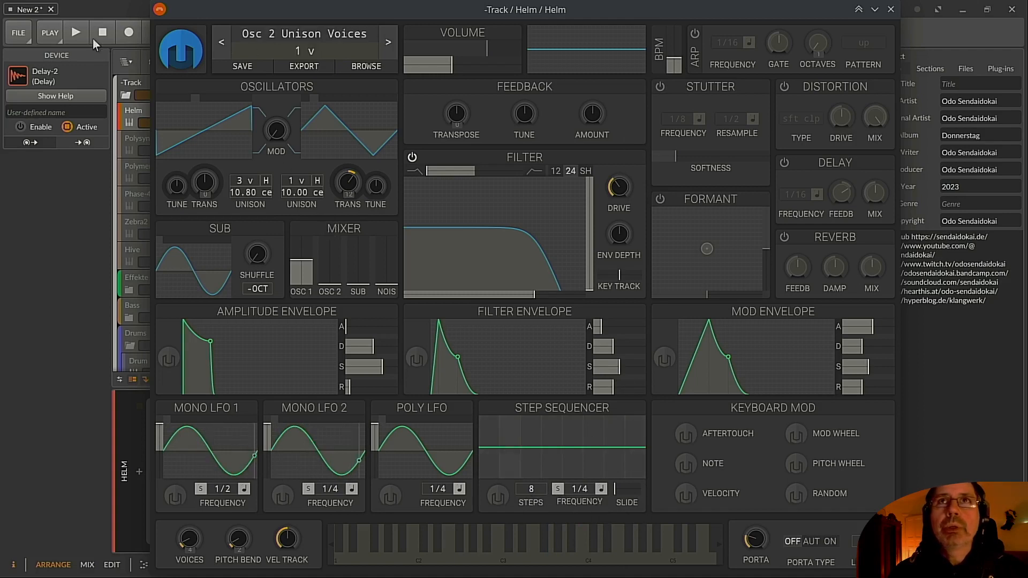
# Move the synth window aside, switch on the arpeggiator and try its frequency at 1/4 and 1/8.
pyautogui.moveTo(274, 22); pyautogui.dragTo(308, 14)
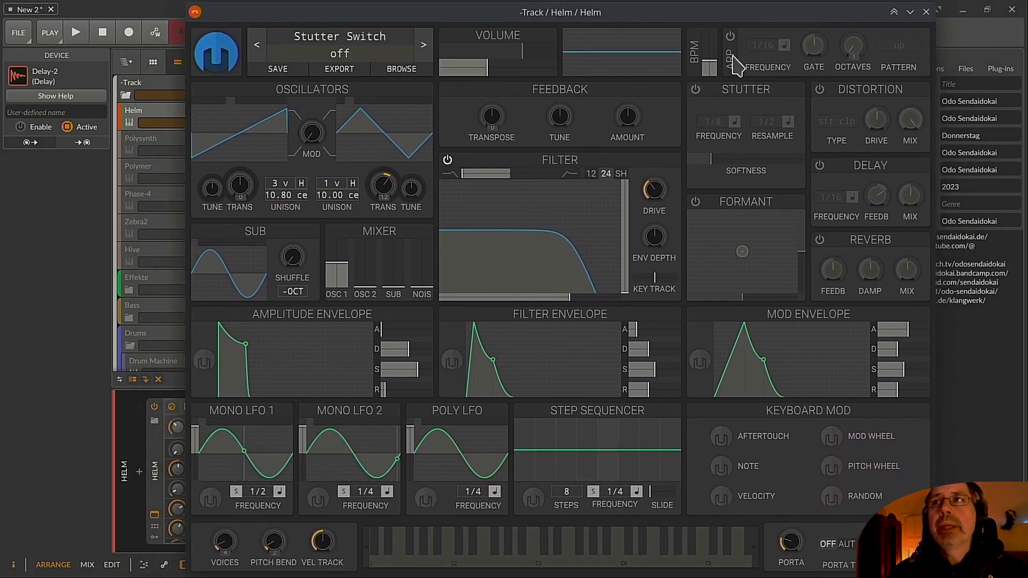
pyautogui.click(731, 37)
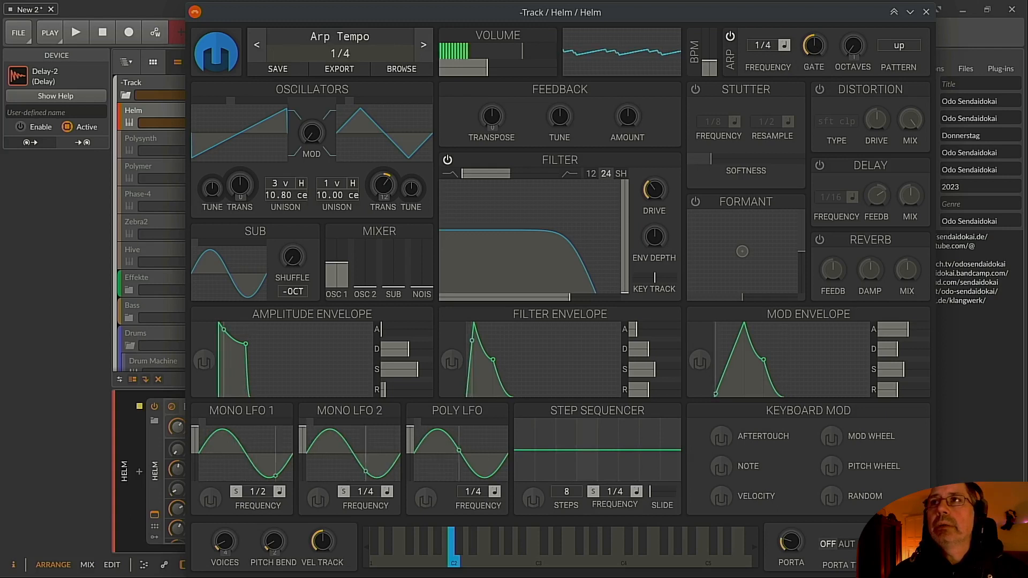
pyautogui.moveTo(763, 45); pyautogui.dragTo(763, 41)
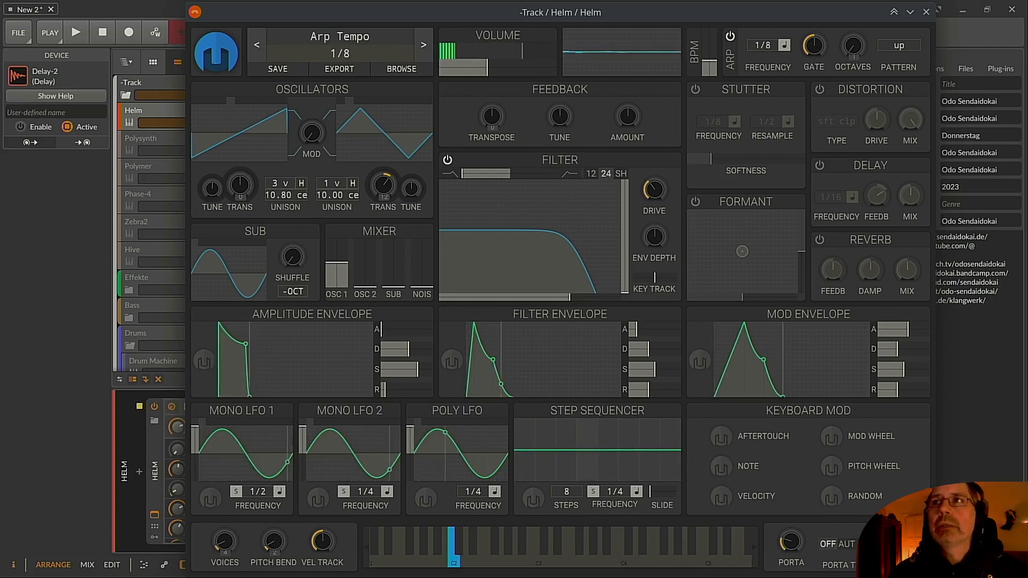
# Try the arpeggiator's sync mode in Seconds, return it to Tempo and look over the dotted and triplet options.
pyautogui.click(783, 47)
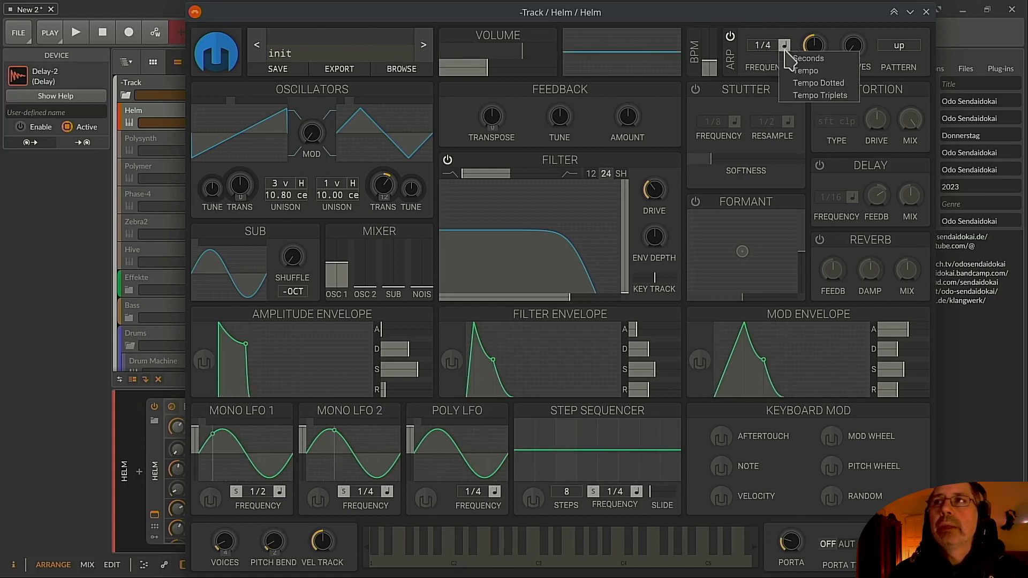
pyautogui.click(827, 60)
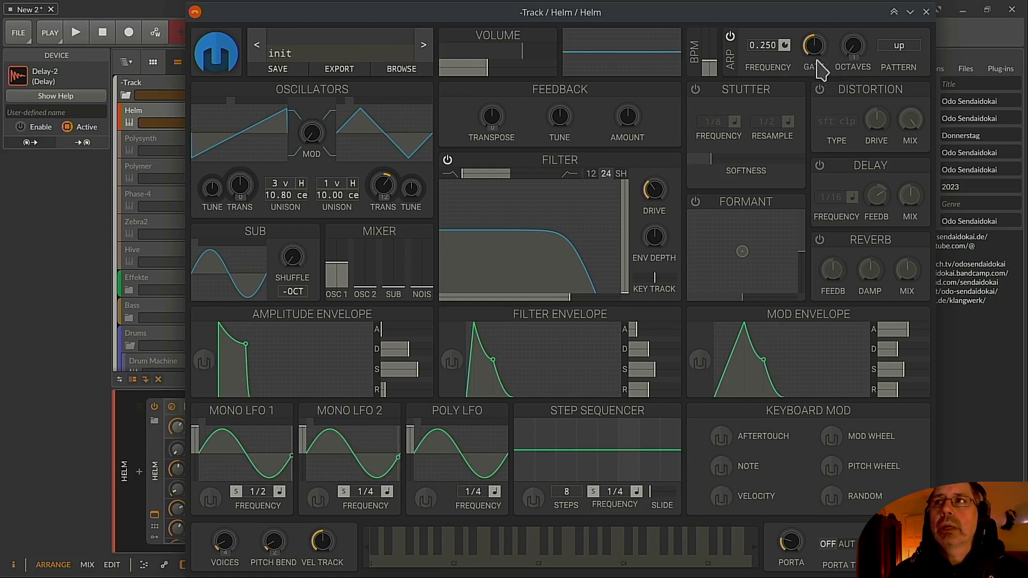
pyautogui.click(785, 45)
pyautogui.click(791, 70)
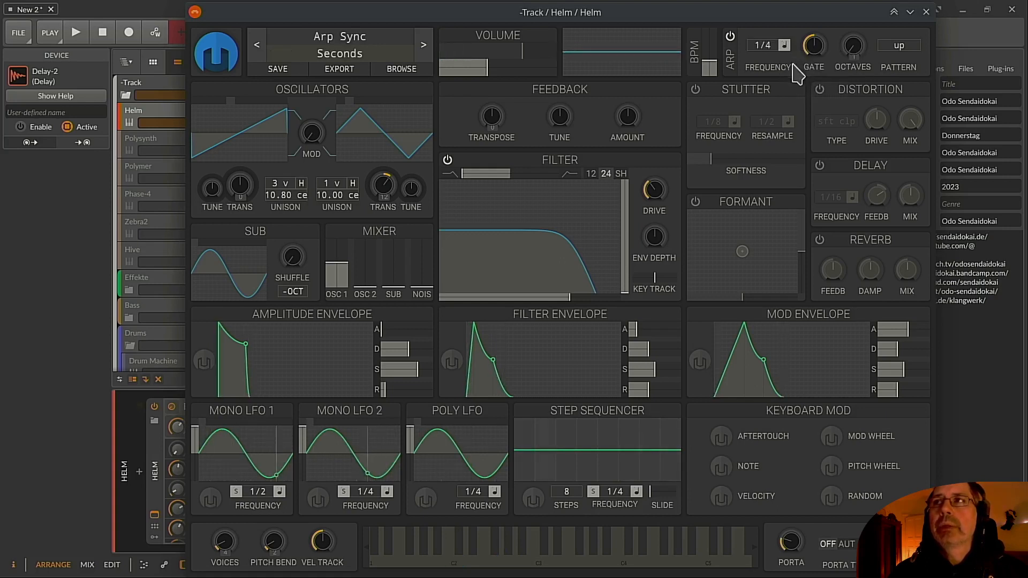
pyautogui.click(784, 45)
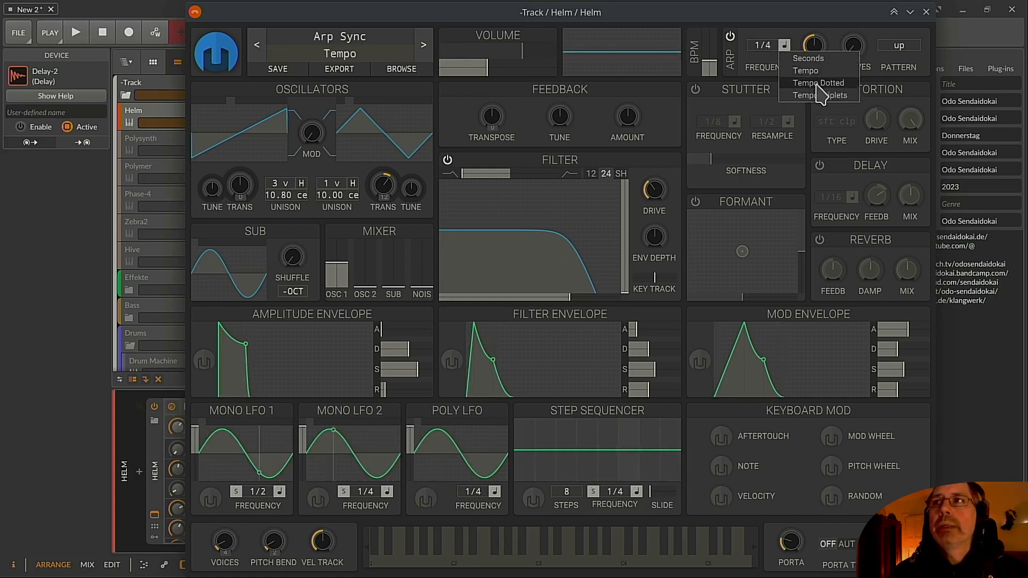
pyautogui.click(783, 45)
# Set the arpeggiator frequency to 1/8, try its gate and extend the range to 3 octaves.
pyautogui.moveTo(771, 53); pyautogui.dragTo(771, 58)
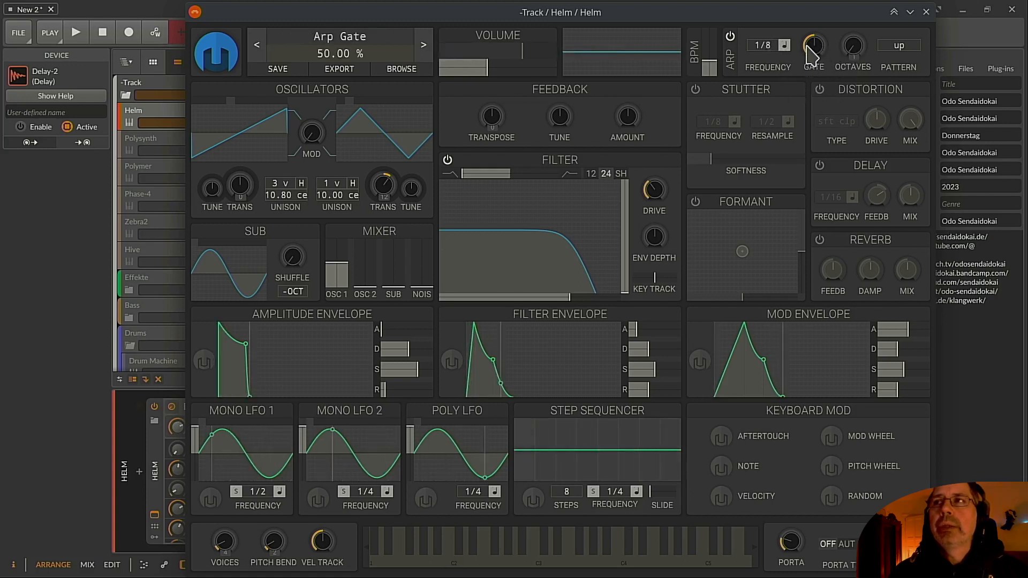
pyautogui.moveTo(813, 54)
pyautogui.mouseDown()
pyautogui.moveTo(813, 63)
pyautogui.moveTo(814, 31)
pyautogui.moveTo(819, 56)
pyautogui.mouseUp()
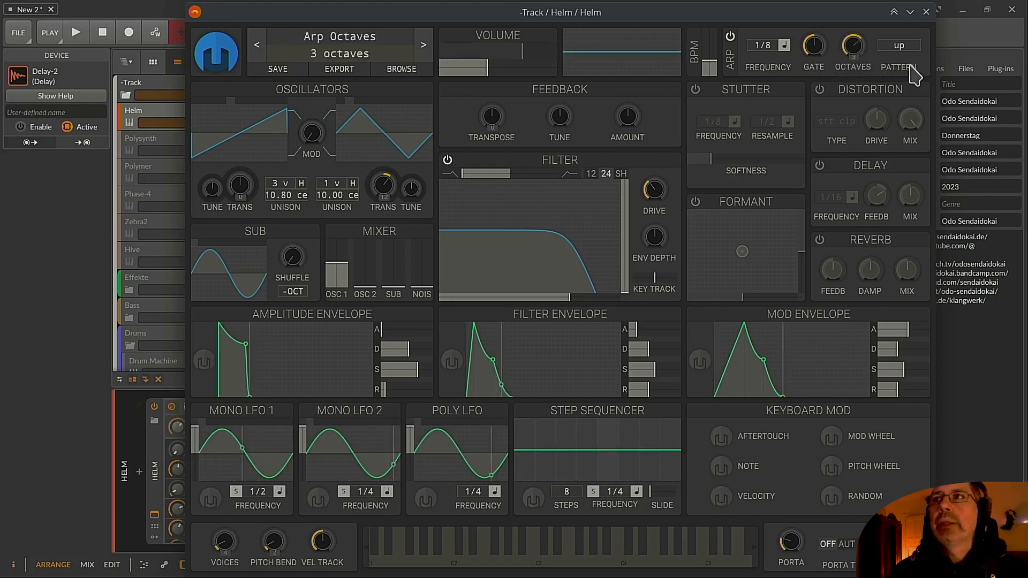
# Audition the arpeggiator's up, up-down, as played and random patterns.
pyautogui.click(902, 47)
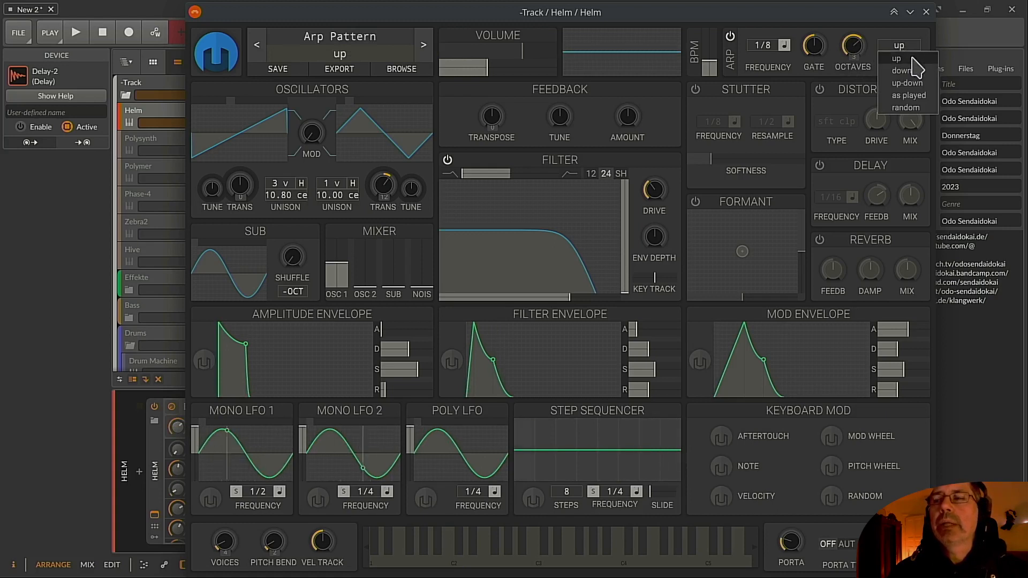
pyautogui.click(909, 71)
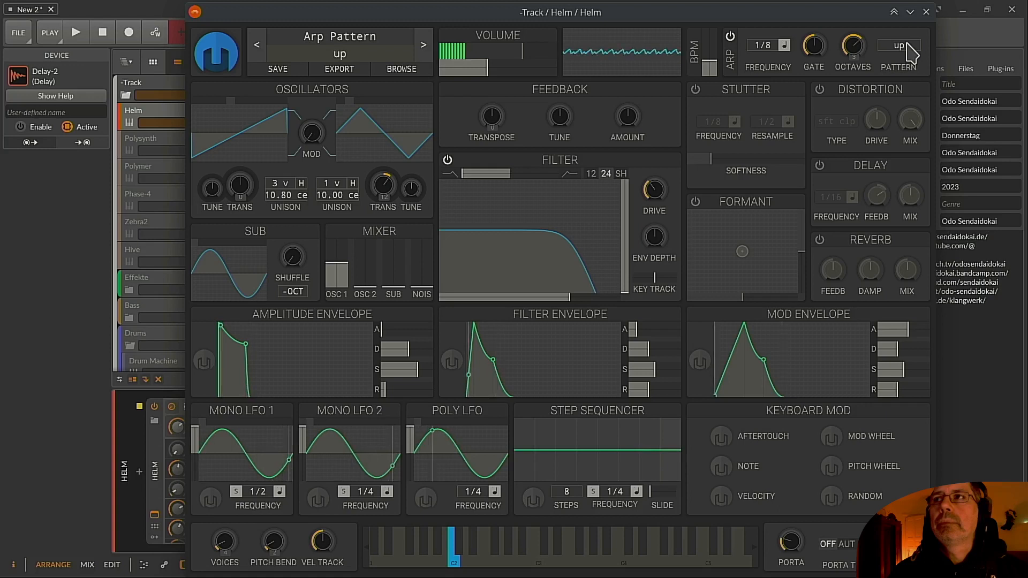
pyautogui.scroll(-2, 913, 52)
pyautogui.scroll(1, 913, 52)
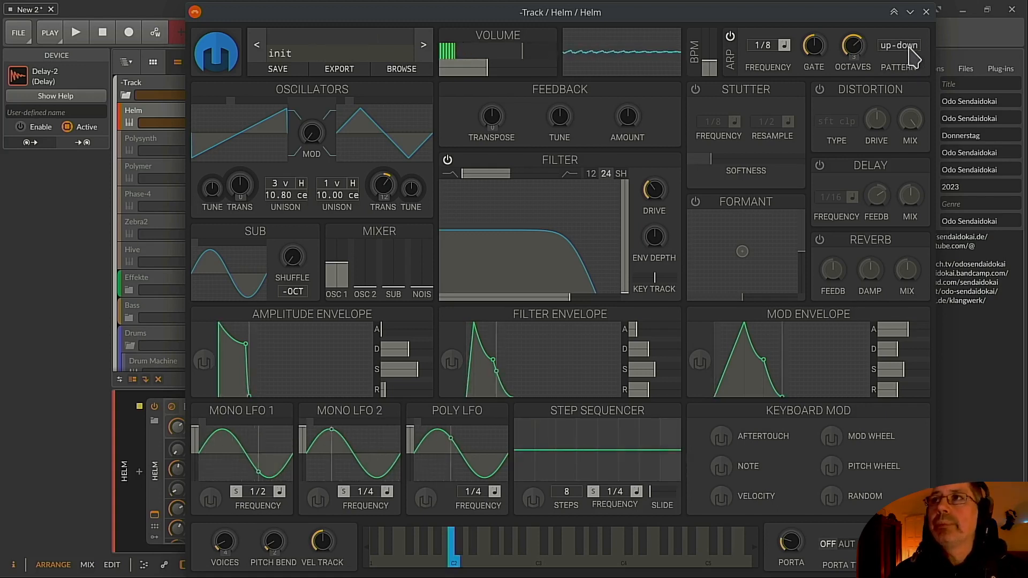
pyautogui.scroll(-1, 912, 52)
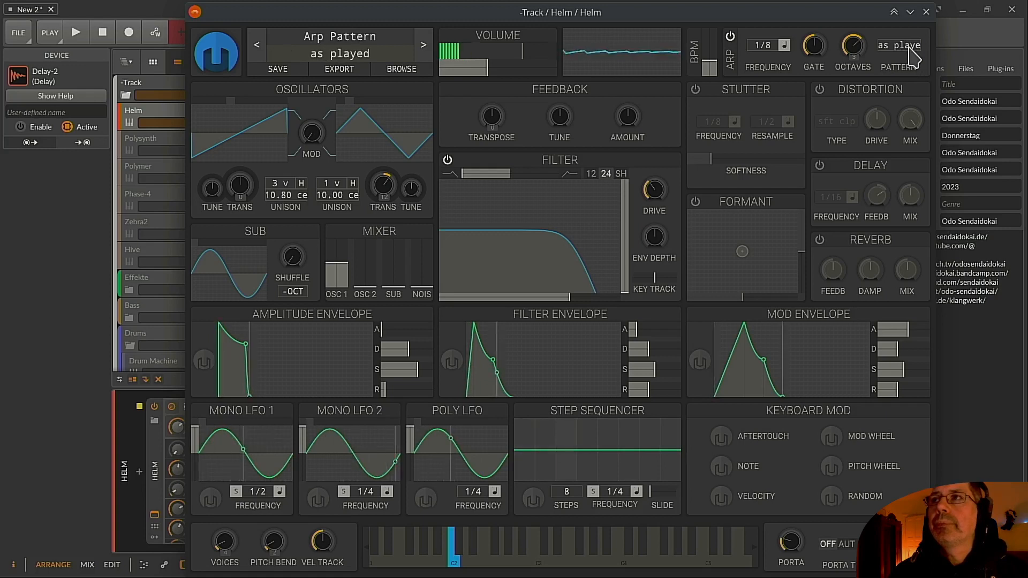
pyautogui.click(905, 45)
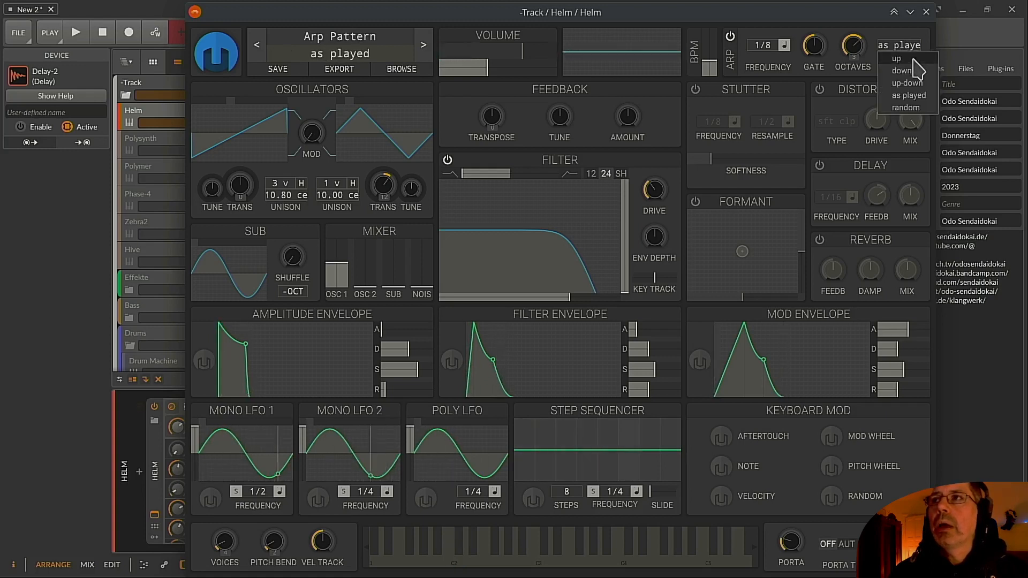
pyautogui.click(928, 107)
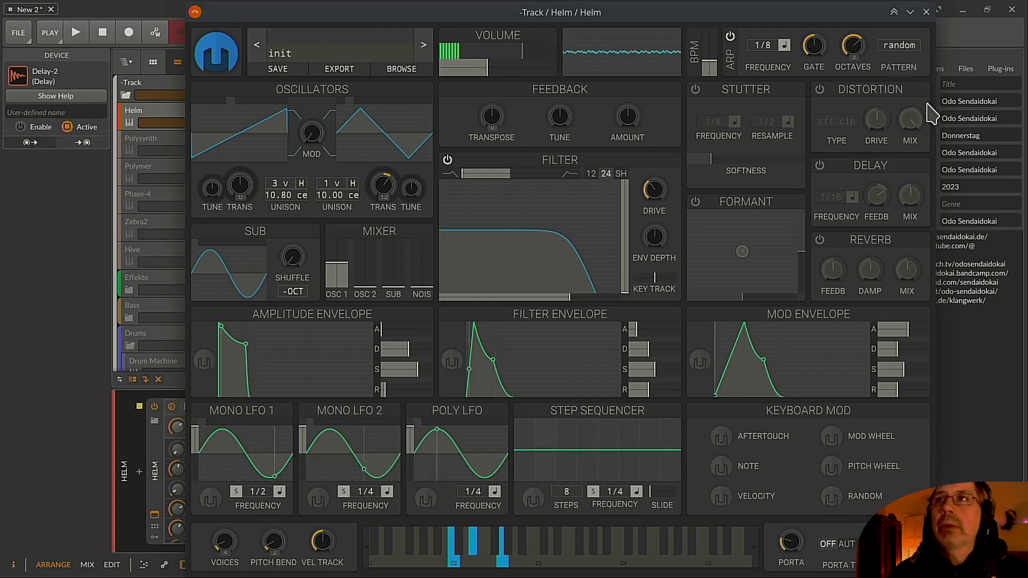
# Reduce the arpeggiator range to 1 octave and set its pattern to as played.
pyautogui.moveTo(855, 53)
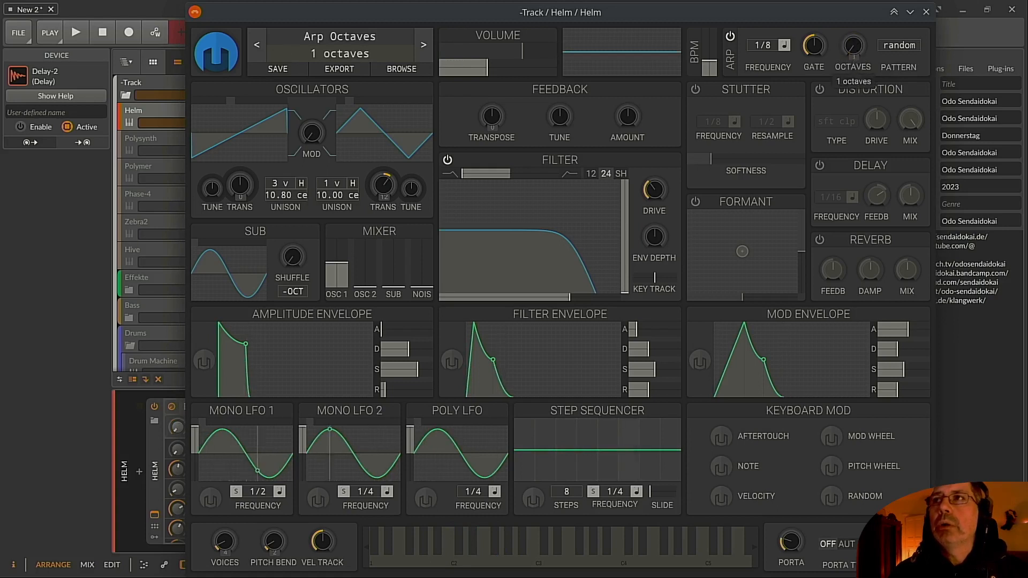
pyautogui.click(903, 47)
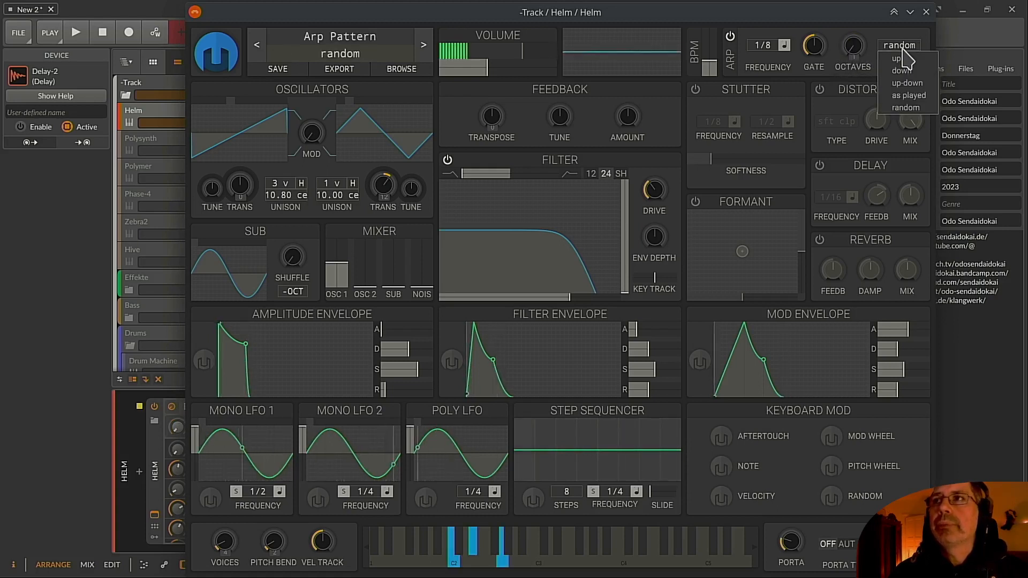
pyautogui.click(910, 96)
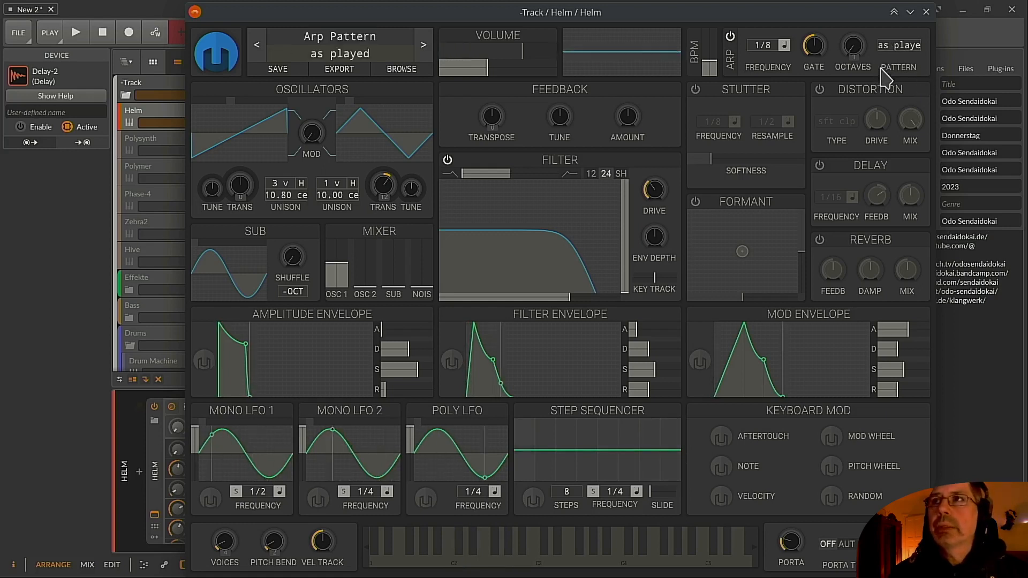
# Switch off the arpeggiator, switch on the stutter effect and set its frequency to 1/16.
pyautogui.click(730, 36)
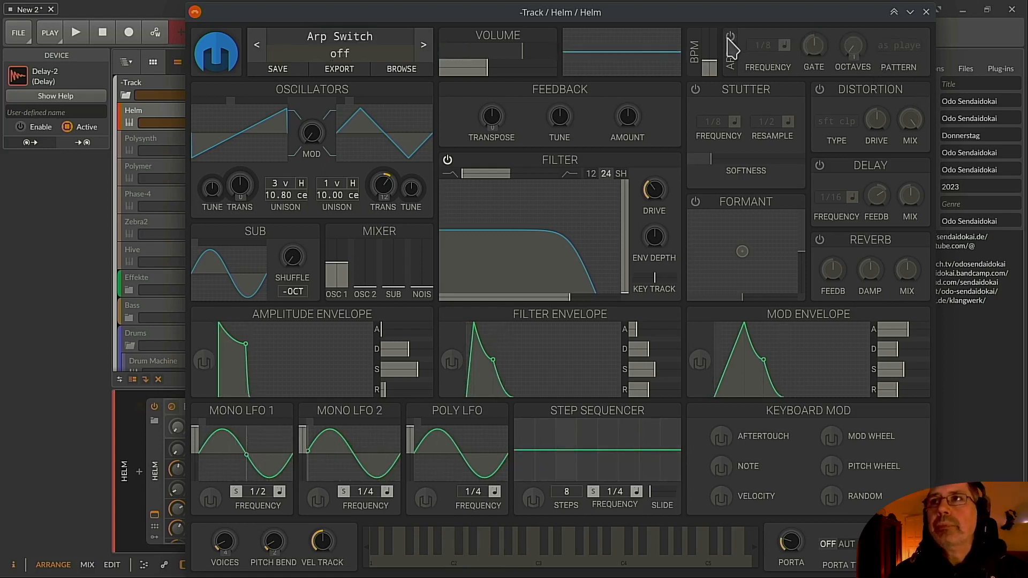
pyautogui.click(696, 89)
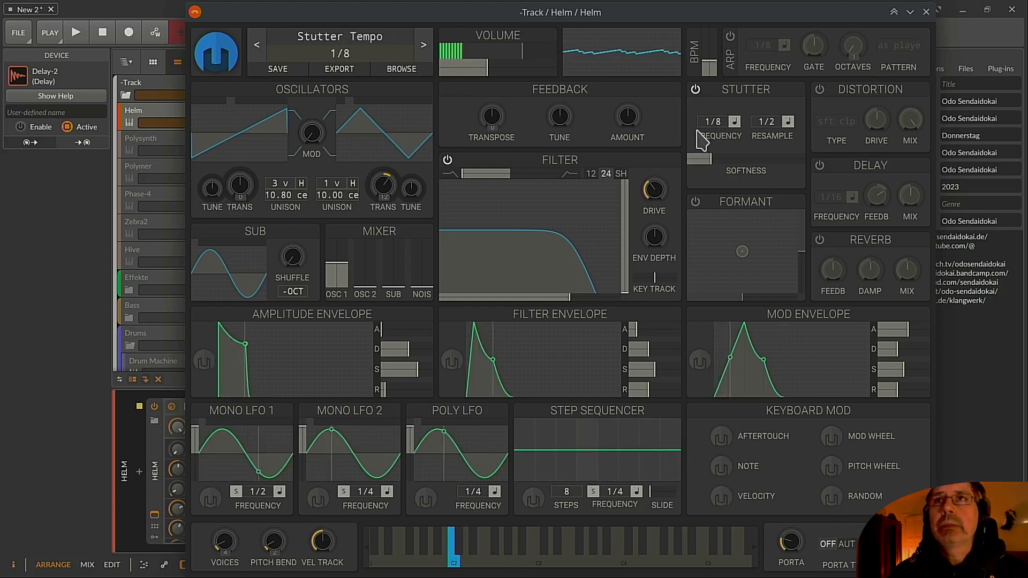
pyautogui.moveTo(711, 122); pyautogui.dragTo(710, 133)
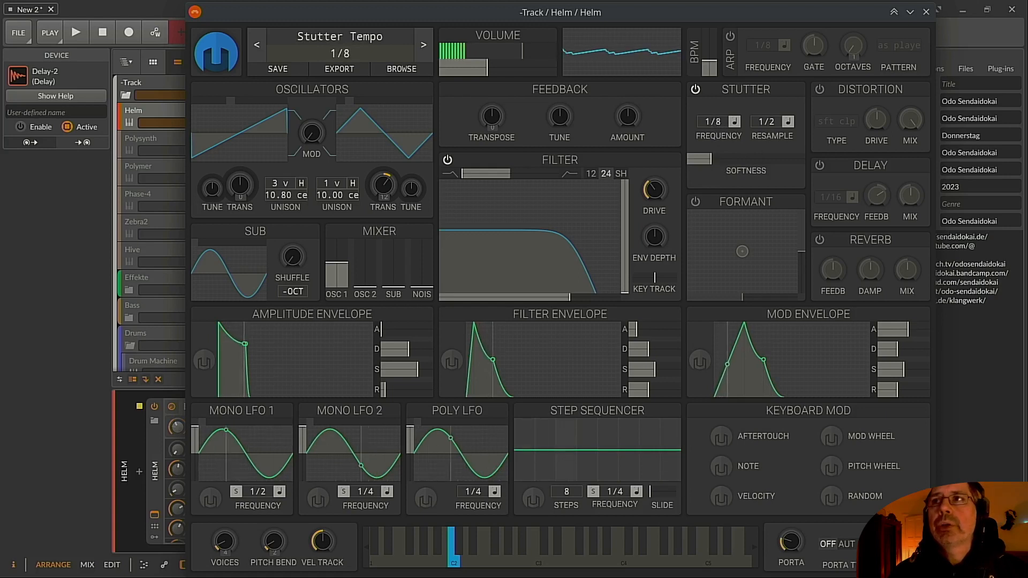
# Try different sync modes for the stutter frequency and leave it on Tempo Dotted.
pyautogui.click(738, 127)
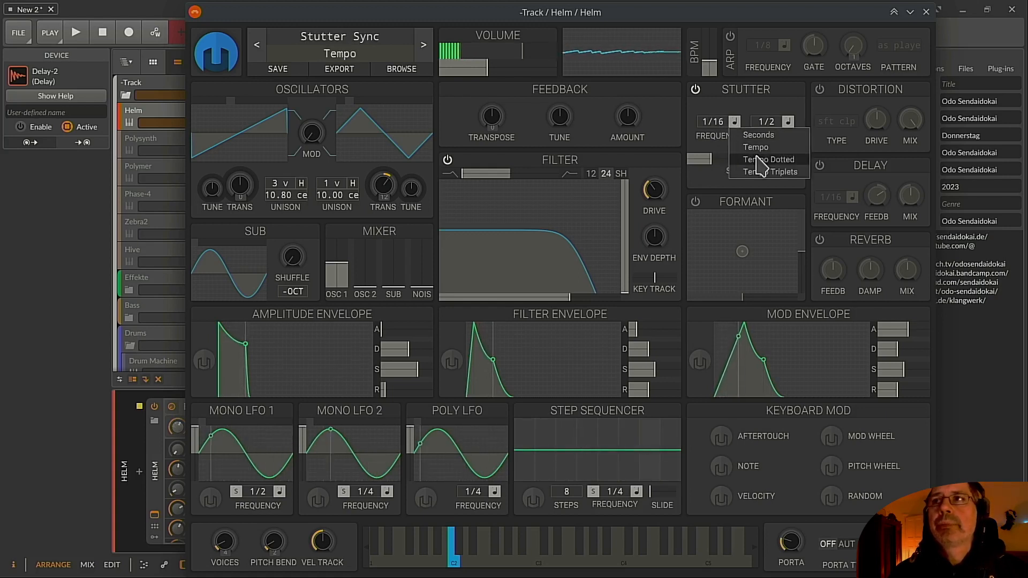
pyautogui.click(767, 159)
pyautogui.click(735, 124)
pyautogui.click(758, 167)
pyautogui.click(734, 119)
pyautogui.click(751, 157)
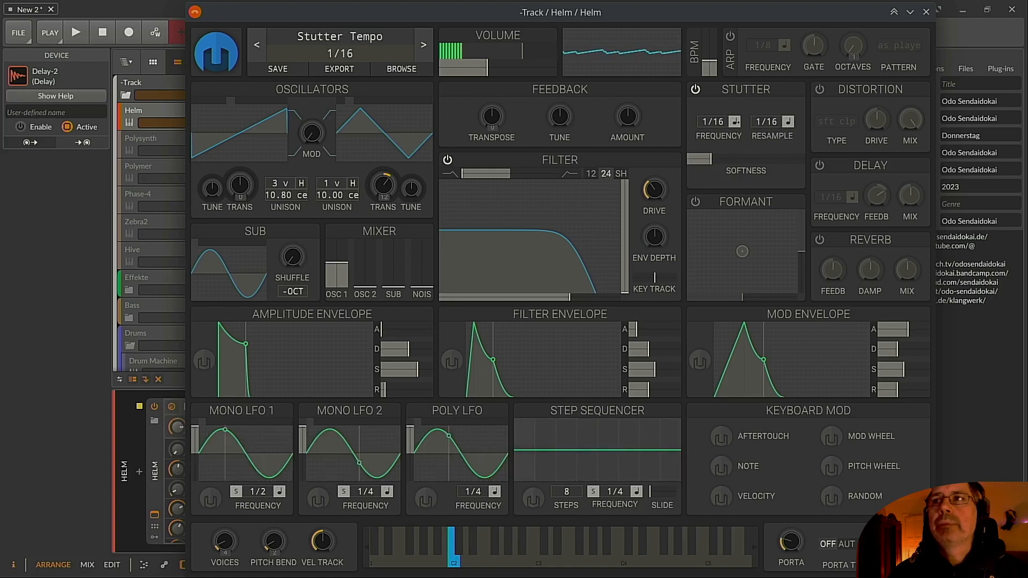
# Set the stutter resample rate to 1/8, try dotted sync on it and return it to Tempo.
pyautogui.click(788, 122)
pyautogui.click(811, 163)
pyautogui.click(788, 123)
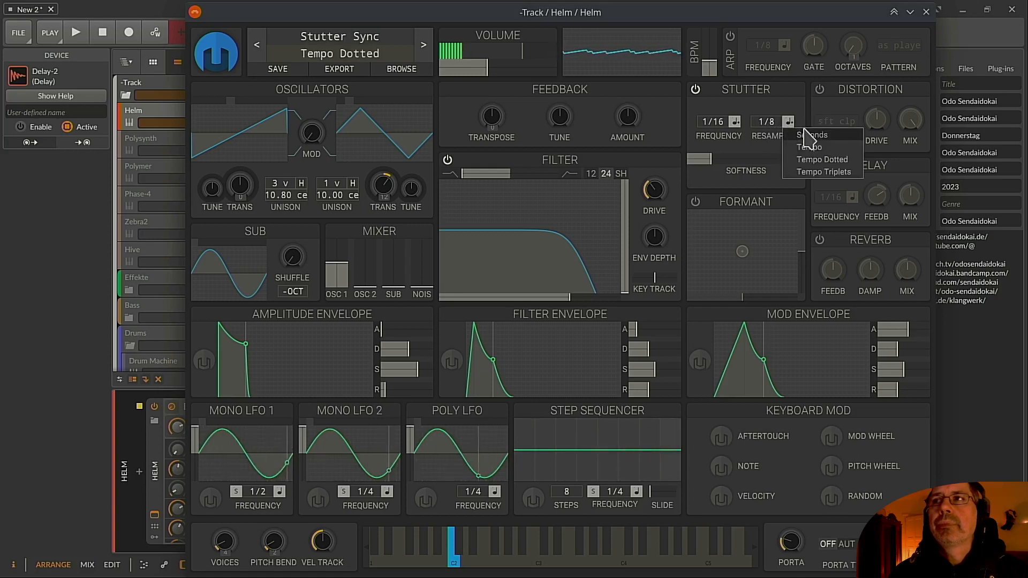
pyautogui.click(810, 148)
# Audition the stutter with more softness and a 1/1 resample rate, reduce softness to zero and switch the stutter off.
pyautogui.moveTo(720, 172)
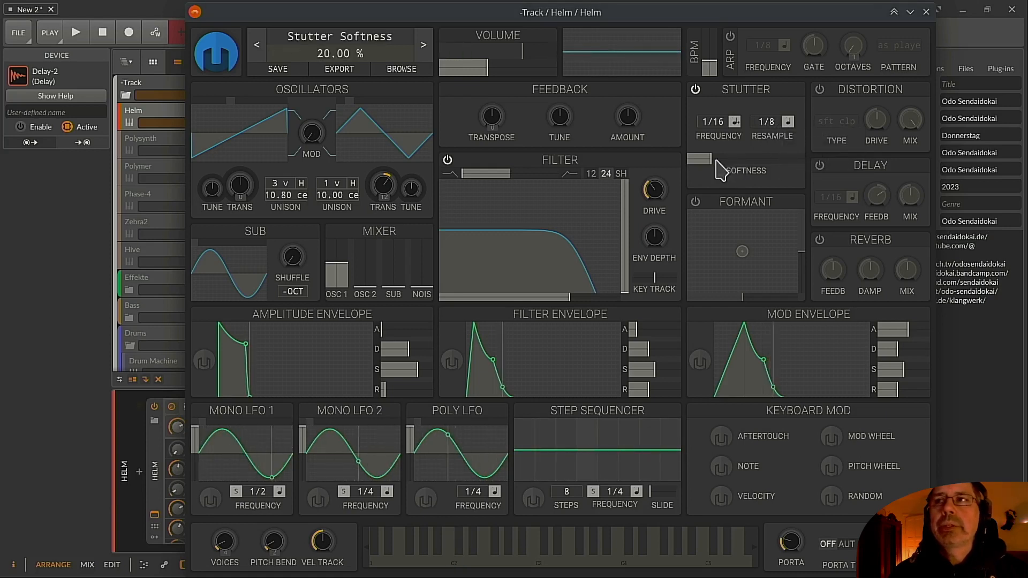
pyautogui.moveTo(720, 171)
pyautogui.mouseDown()
pyautogui.moveTo(680, 166)
pyautogui.moveTo(737, 164)
pyautogui.mouseUp()
pyautogui.moveTo(776, 131)
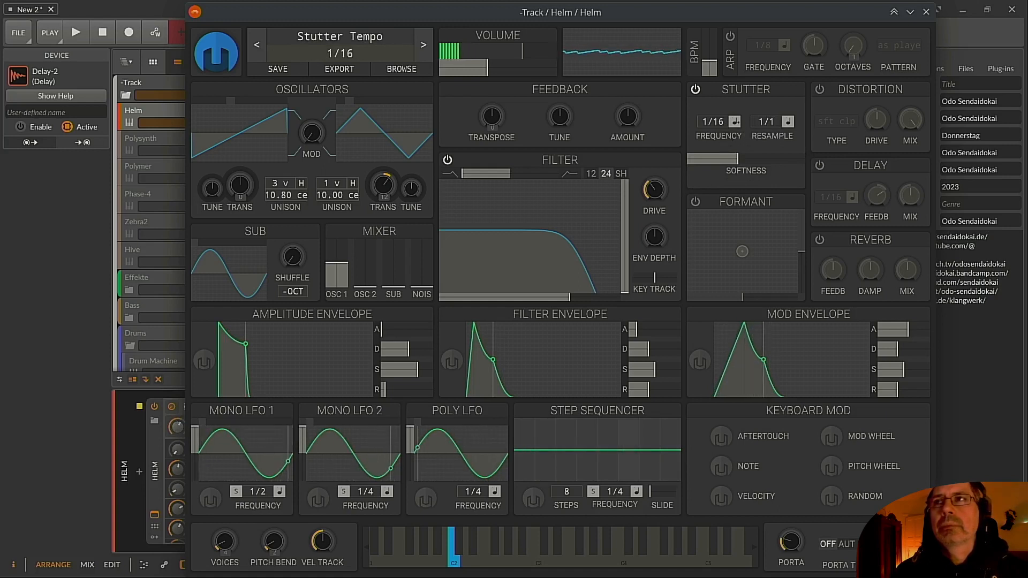
pyautogui.moveTo(734, 159); pyautogui.dragTo(721, 113)
pyautogui.click(696, 90)
# Switch on the distortion and try its drive and mix, bringing the mix from zero back up to 1.000.
pyautogui.click(819, 90)
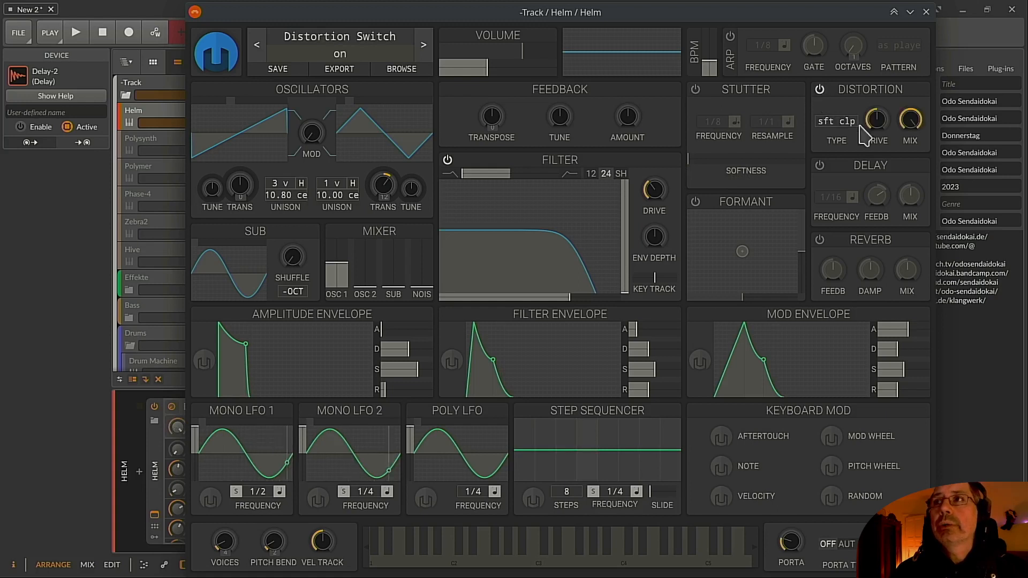
pyautogui.moveTo(877, 119); pyautogui.dragTo(876, 118)
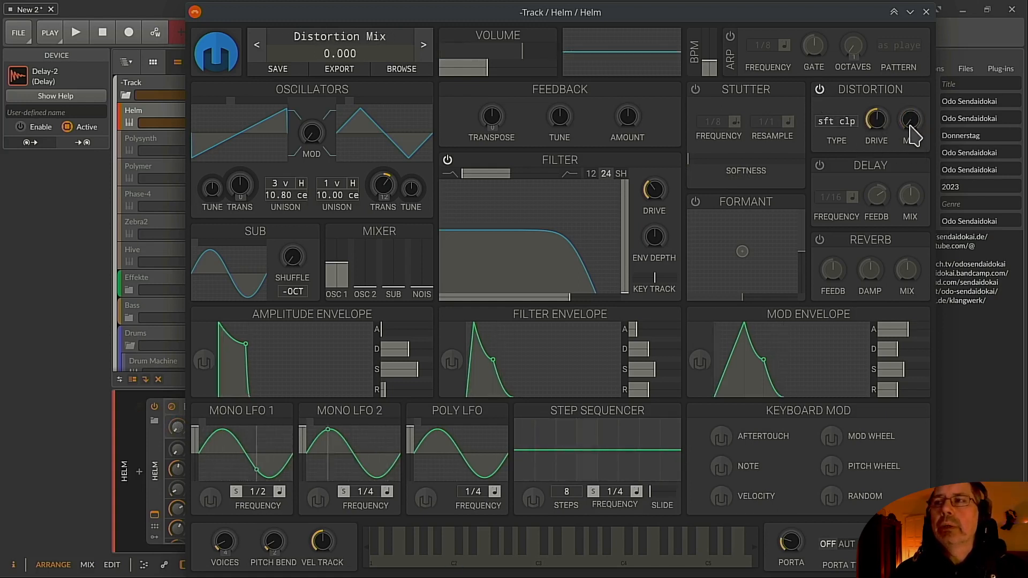
pyautogui.scroll(5, 912, 133)
pyautogui.scroll(4, 911, 134)
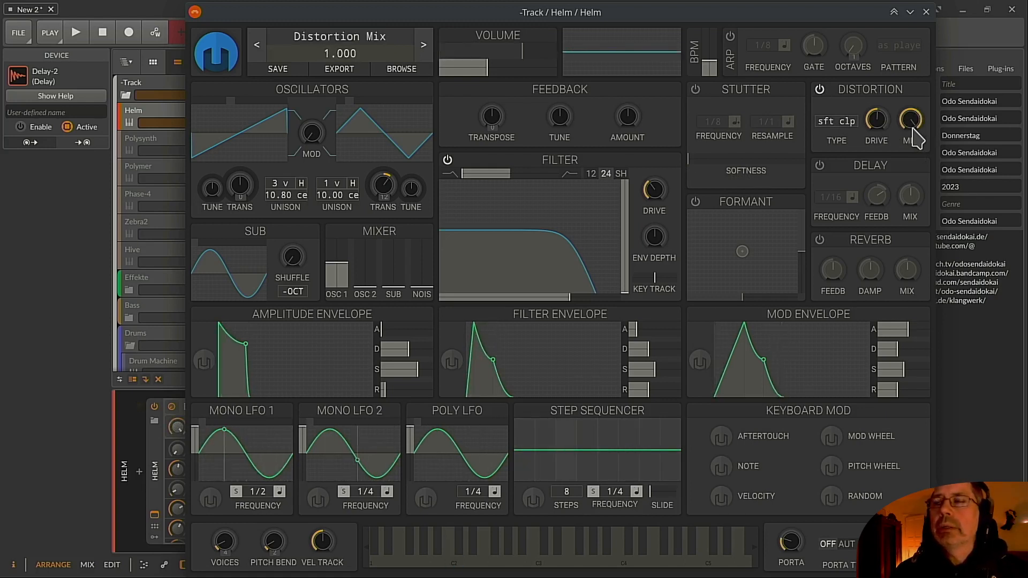
# Audition the Sine Fold distortion type with a lower mix and more drive, and switch the distortion off.
pyautogui.click(840, 122)
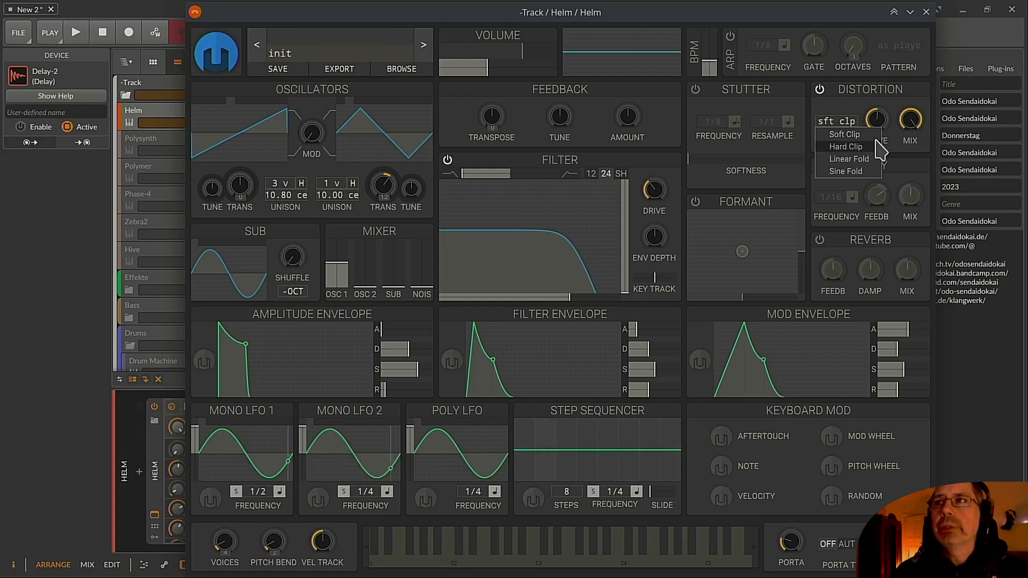
pyautogui.click(867, 171)
pyautogui.moveTo(910, 122); pyautogui.dragTo(879, 124)
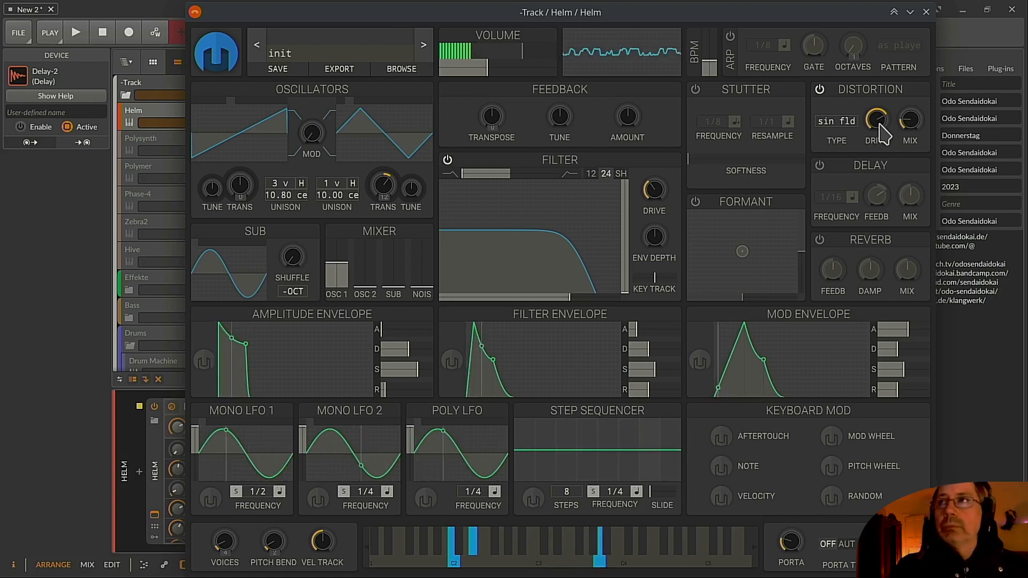
pyautogui.click(820, 90)
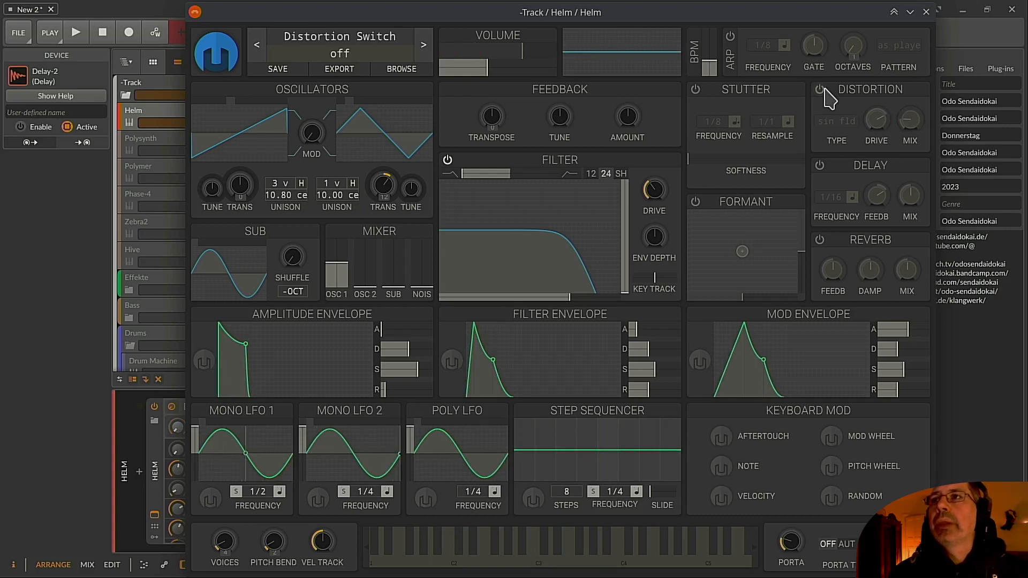
# Switch on the delay with frequency 1/8, feedback 54.40 % and mix 50 %.
pyautogui.click(820, 167)
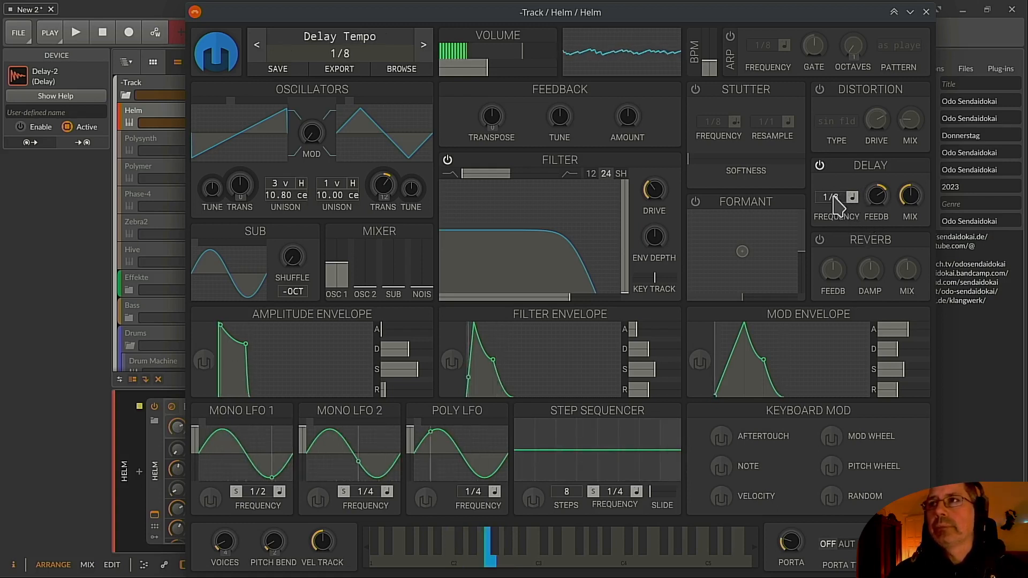
pyautogui.moveTo(877, 197)
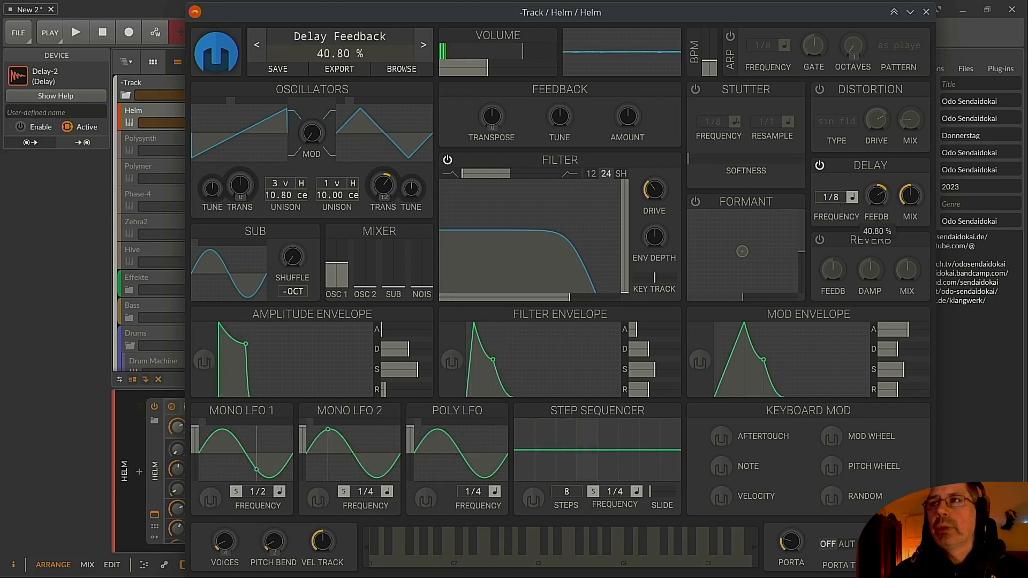
pyautogui.moveTo(876, 206); pyautogui.dragTo(912, 211)
pyautogui.doubleClick(910, 200)
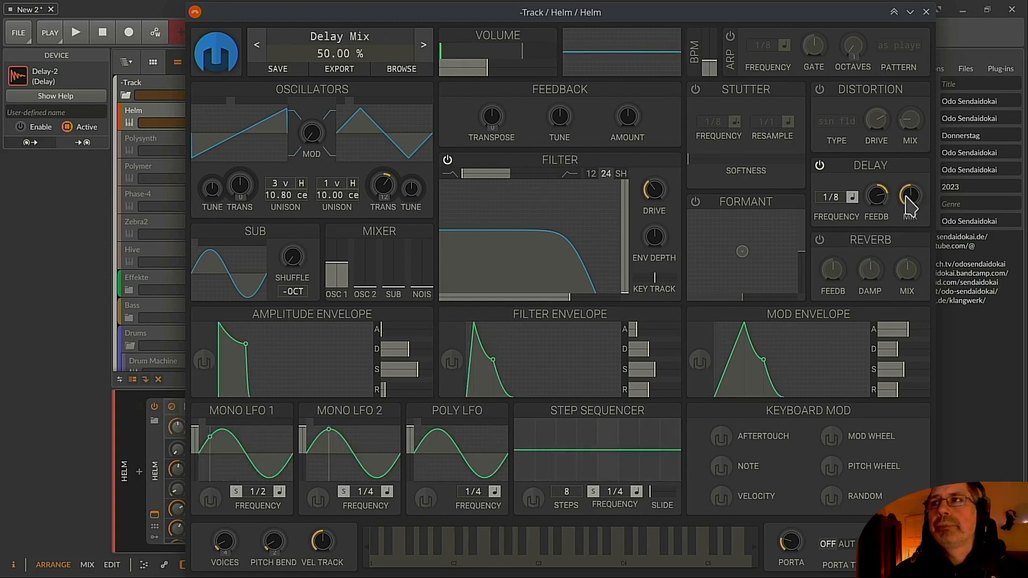
# Set the delay sync to Tempo Triplets and switch the delay off.
pyautogui.click(851, 198)
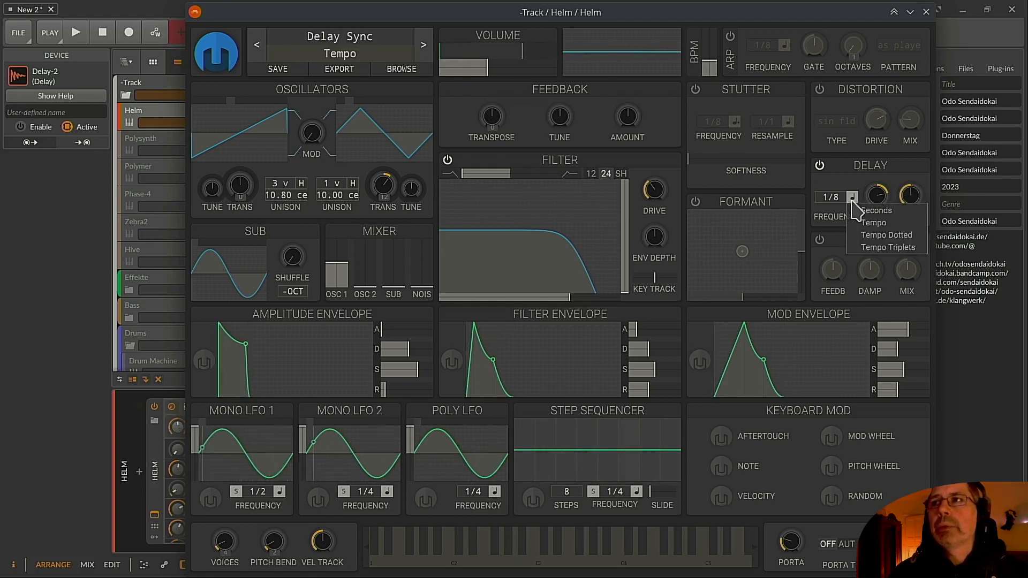
pyautogui.click(921, 245)
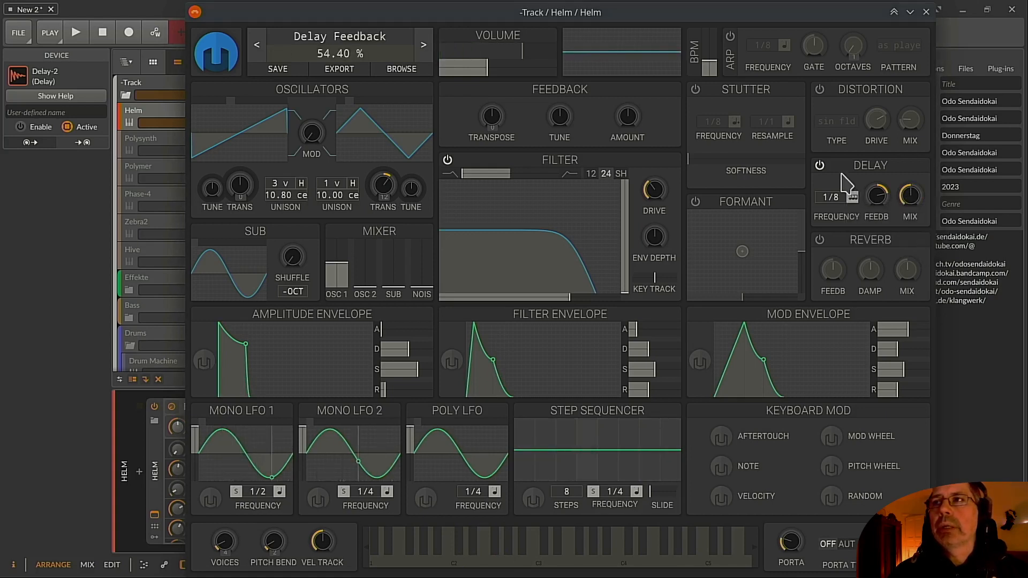
pyautogui.click(819, 165)
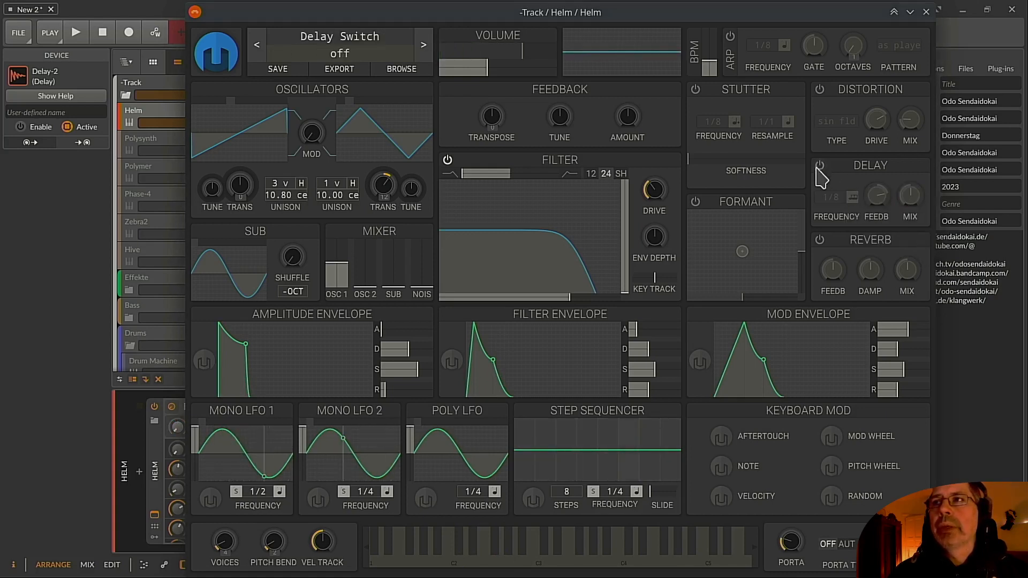
# Switch on the reverb, adjust its mix, reduce damping to zero and raise the feedback.
pyautogui.click(819, 240)
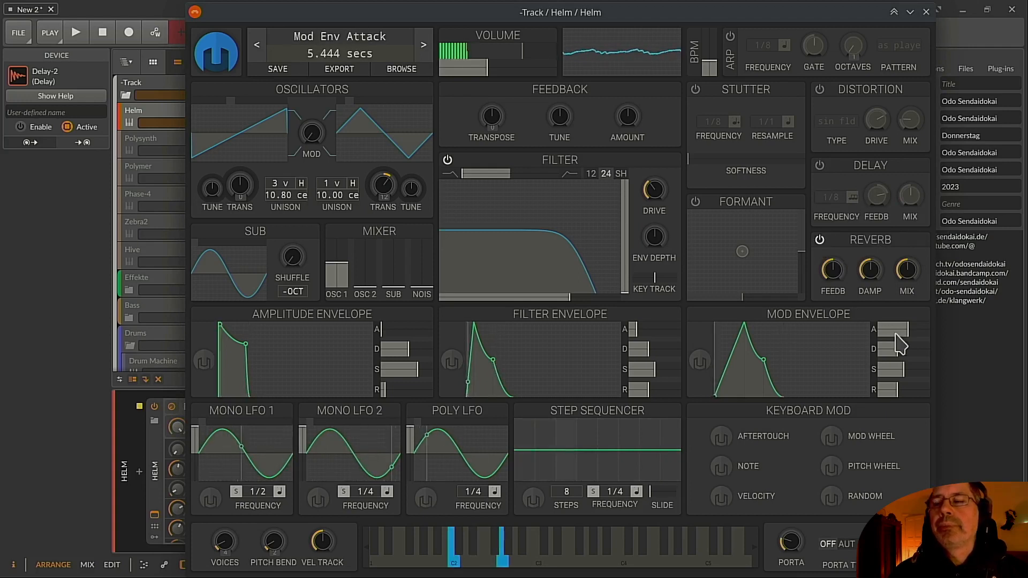
pyautogui.moveTo(904, 267)
pyautogui.mouseDown()
pyautogui.moveTo(901, 287)
pyautogui.moveTo(901, 265)
pyautogui.mouseUp()
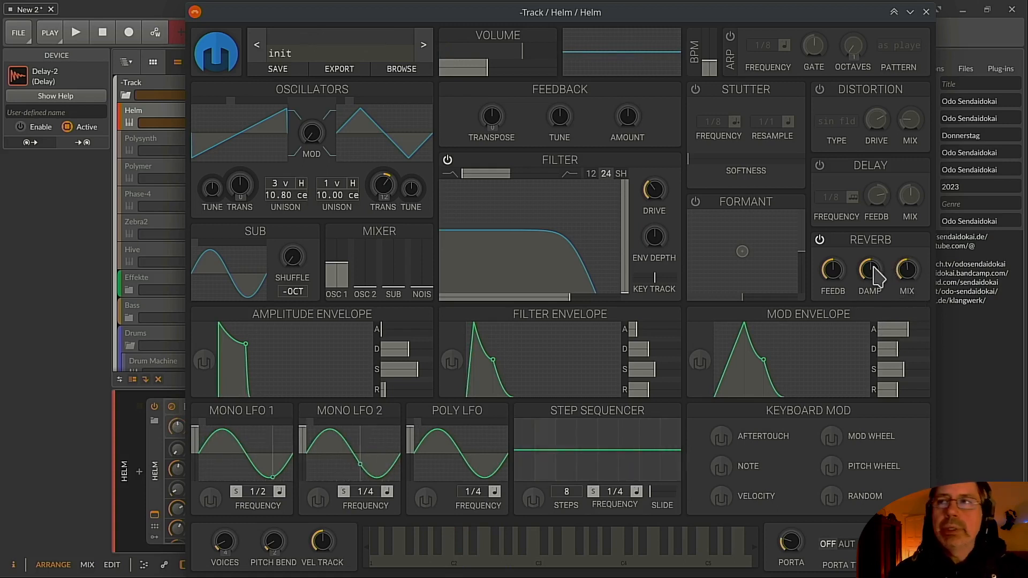
pyautogui.moveTo(878, 278); pyautogui.dragTo(867, 340)
pyautogui.moveTo(833, 272); pyautogui.dragTo(833, 286)
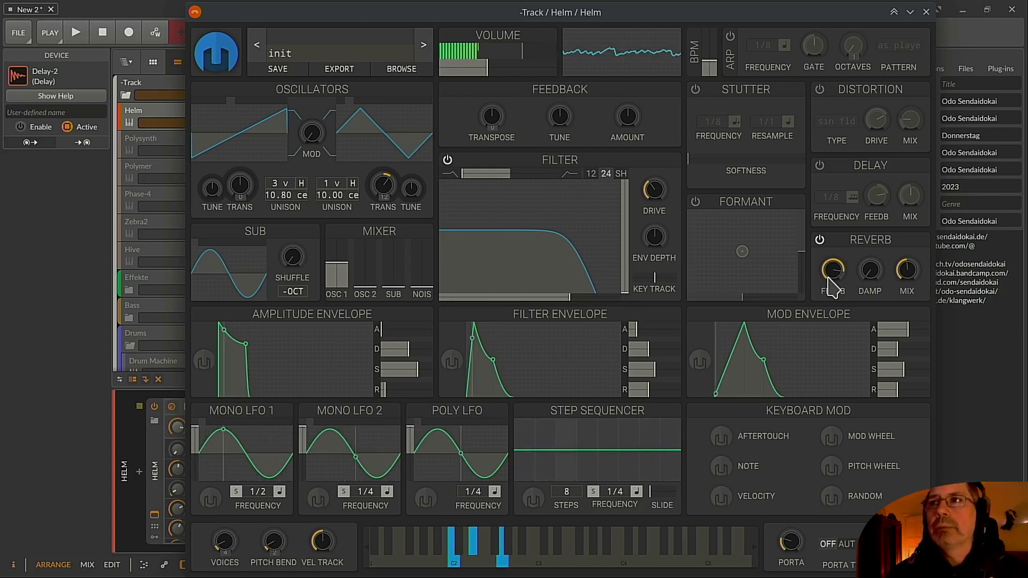
pyautogui.moveTo(829, 279); pyautogui.dragTo(831, 282)
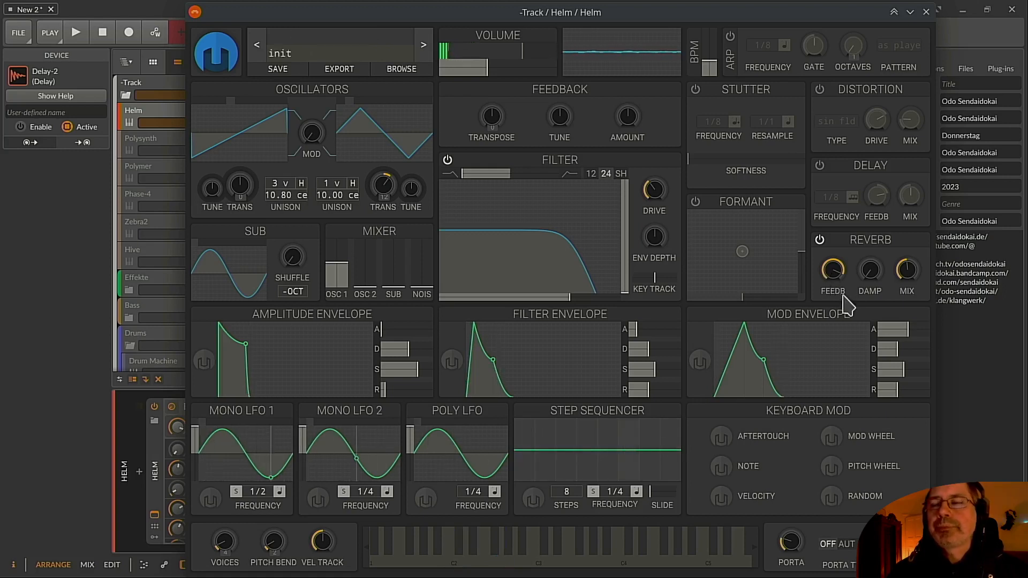
# Raise the reverb damping in stages to 0.820 and switch the reverb off.
pyautogui.moveTo(866, 279)
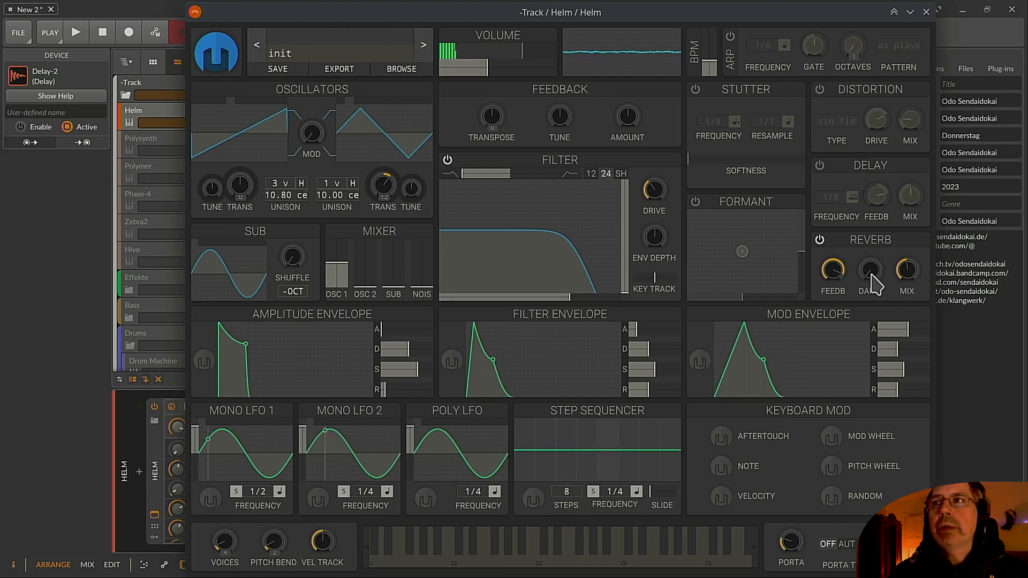
pyautogui.moveTo(870, 270); pyautogui.dragTo(870, 244)
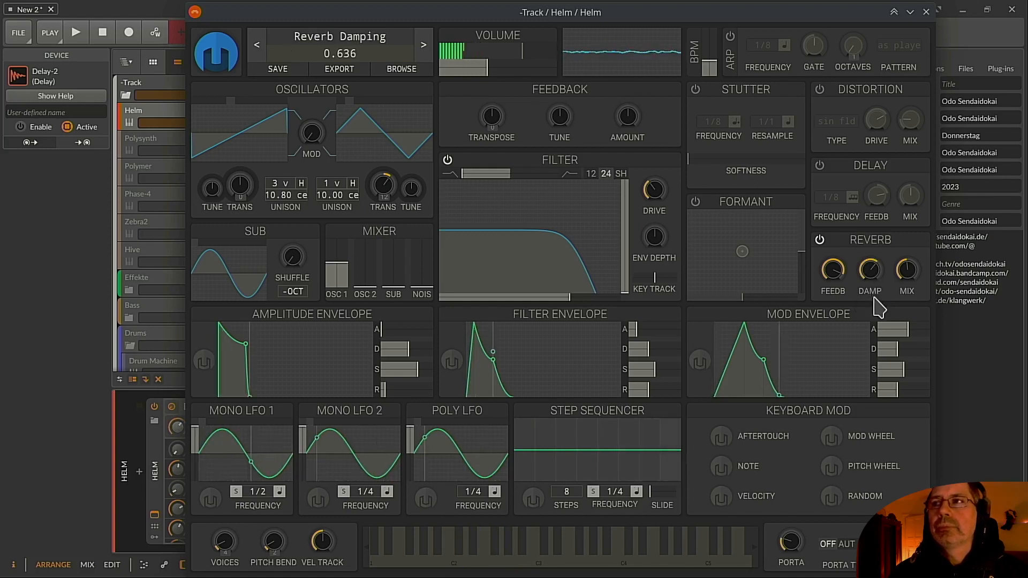
pyautogui.moveTo(882, 293); pyautogui.dragTo(876, 281)
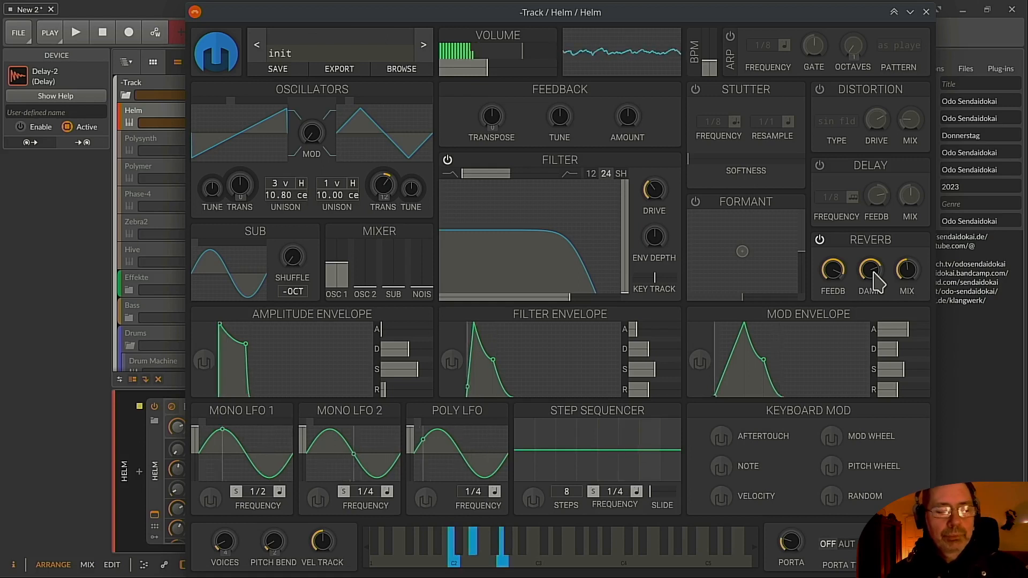
pyautogui.moveTo(872, 279); pyautogui.dragTo(873, 271)
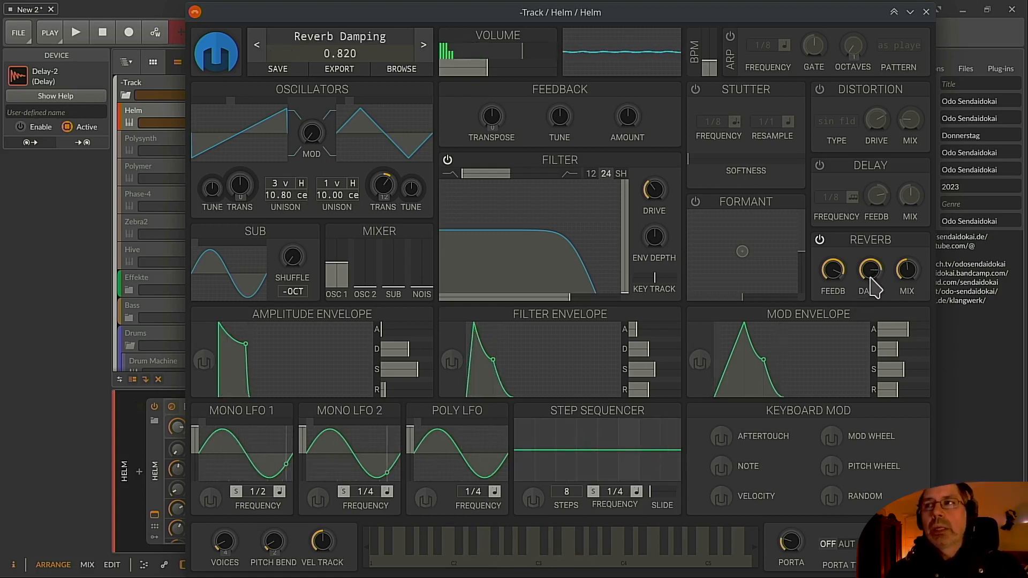
pyautogui.click(820, 240)
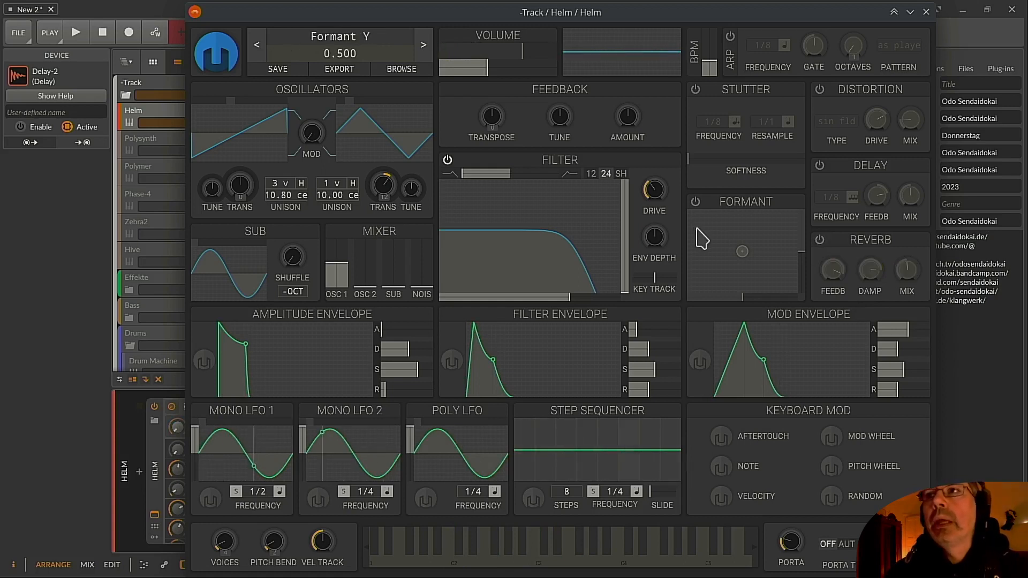
# Switch on the formant filter, try its point across the pad, return it near the centre and switch it off.
pyautogui.click(695, 203)
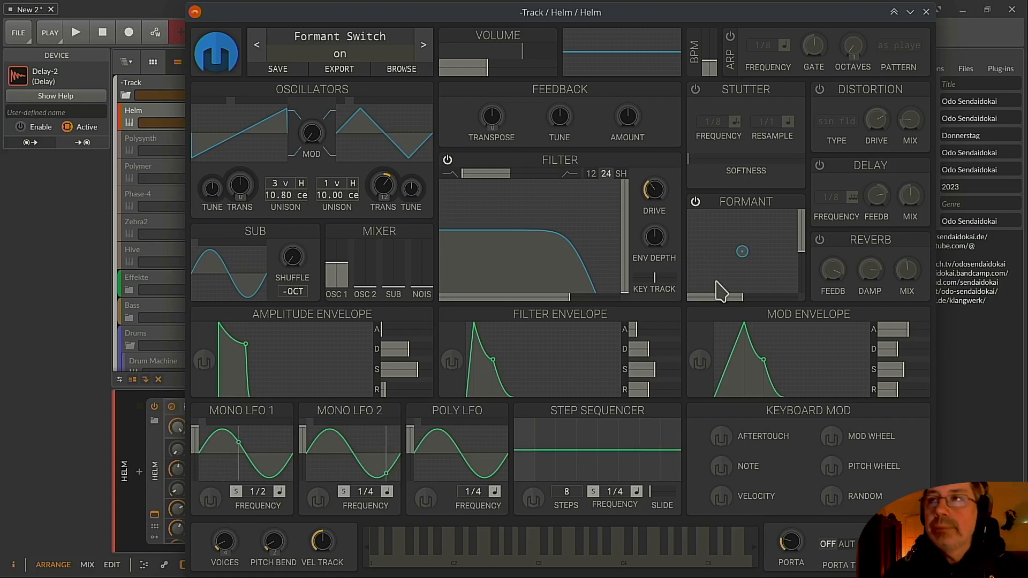
pyautogui.moveTo(743, 256); pyautogui.dragTo(772, 220)
pyautogui.moveTo(779, 289); pyautogui.dragTo(742, 250)
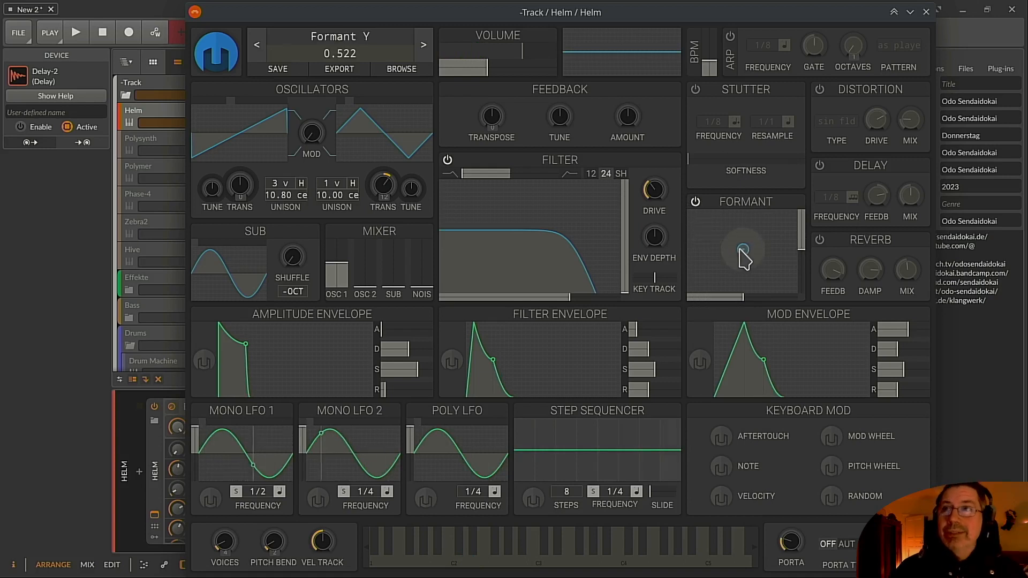
pyautogui.click(690, 208)
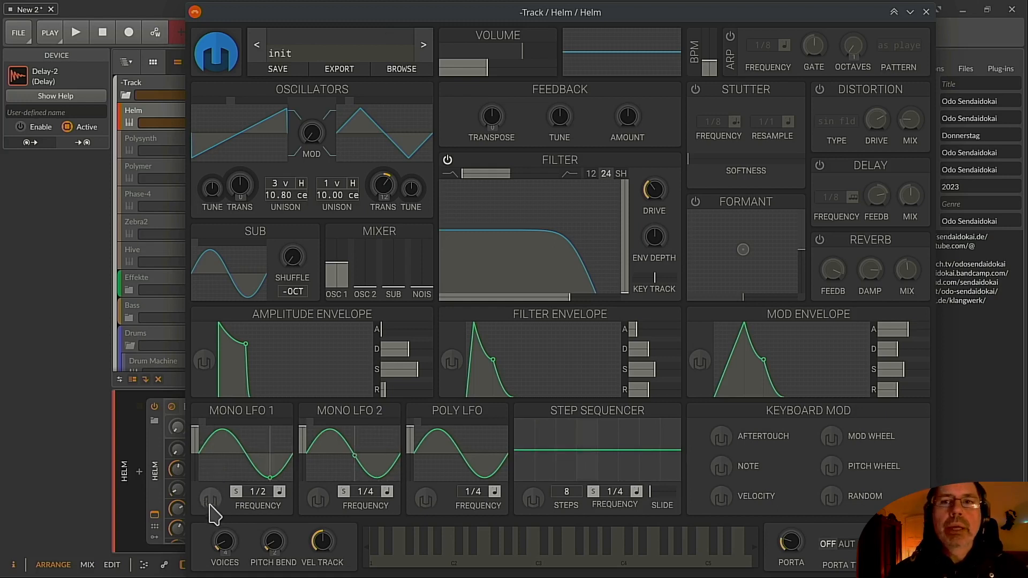
# Browse the Mono LFO 1 waveforms from saw up through sample and glide, ending on sample and hold.
pyautogui.click(209, 431)
pyautogui.click(226, 436)
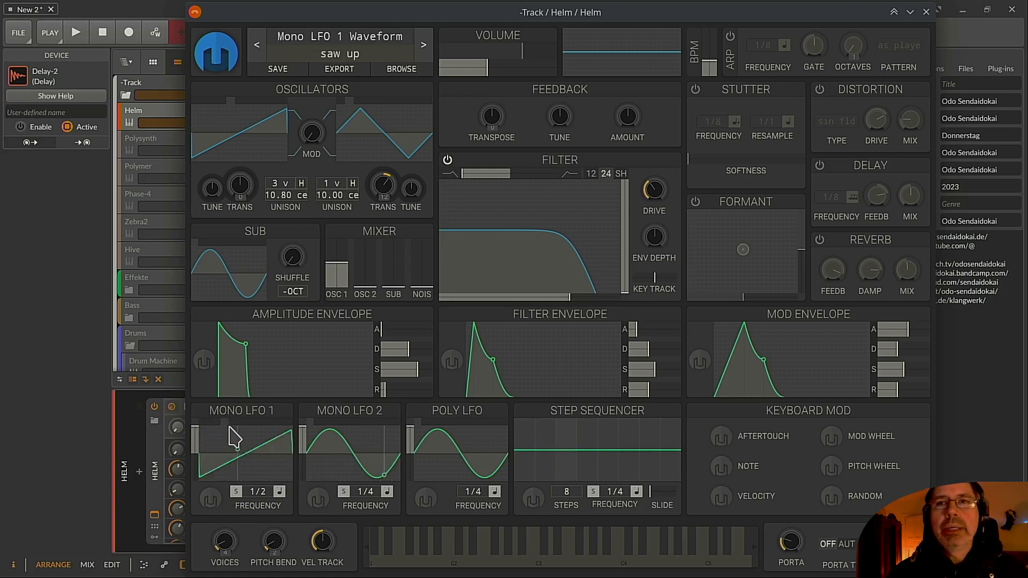
pyautogui.click(250, 427)
pyautogui.click(257, 427)
pyautogui.moveTo(273, 425); pyautogui.dragTo(299, 429)
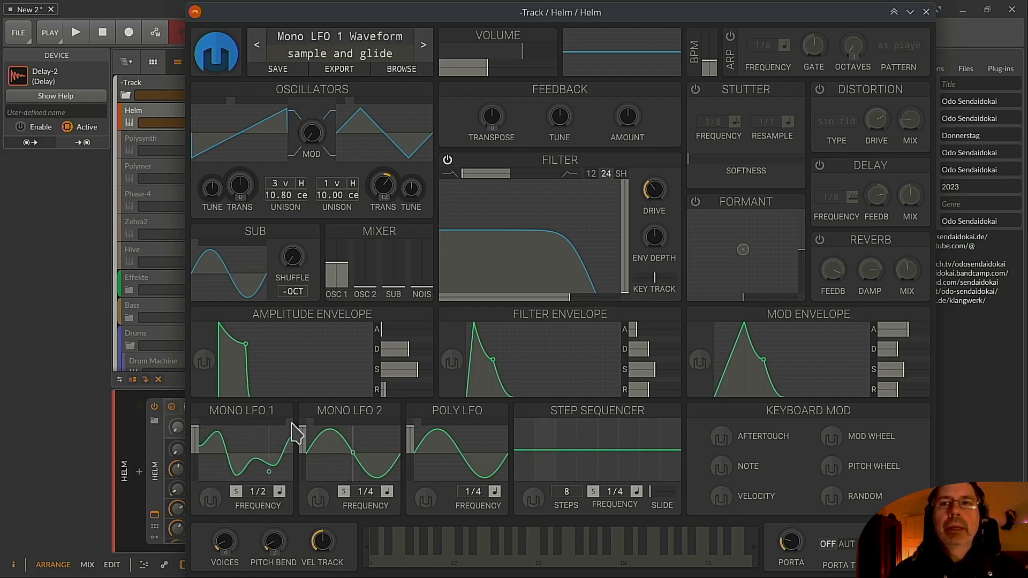
pyautogui.moveTo(293, 432); pyautogui.dragTo(283, 435)
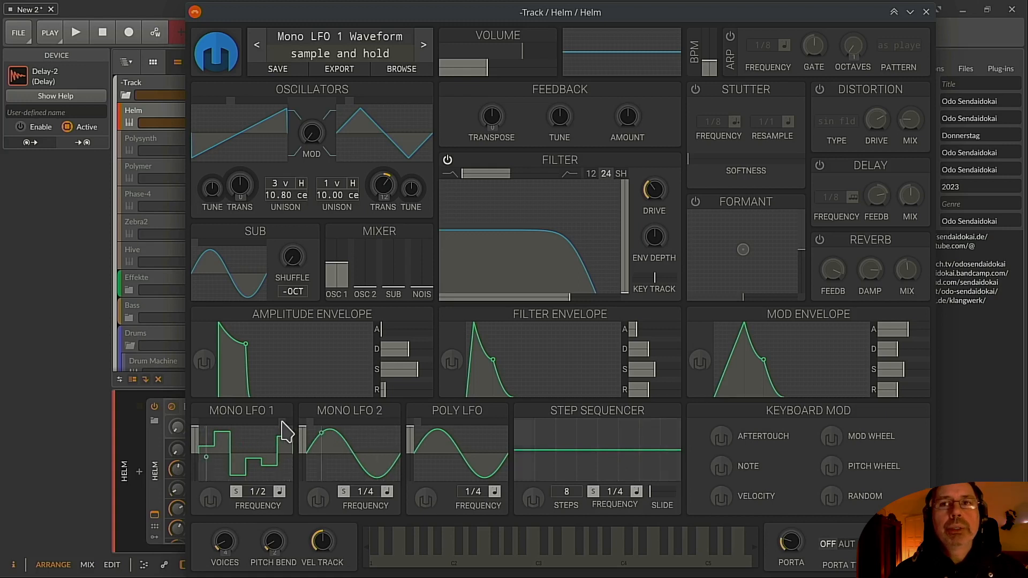
# Browse the Mono LFO 1 waveforms through sample and glide and 9 pyramid, and return the waveform to sine.
pyautogui.moveTo(282, 429); pyautogui.dragTo(303, 431)
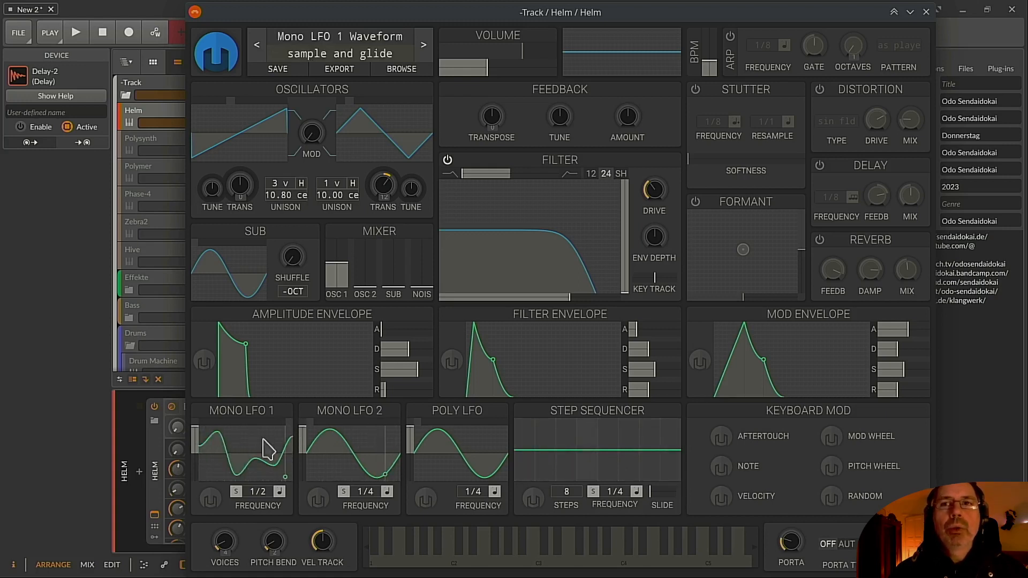
pyautogui.moveTo(287, 432); pyautogui.dragTo(276, 436)
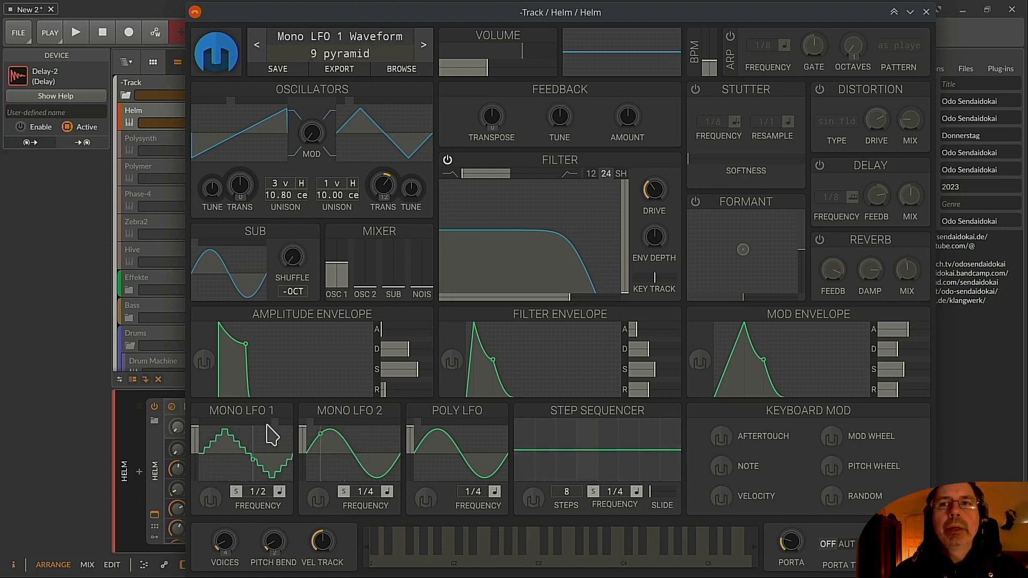
pyautogui.click(247, 423)
pyautogui.moveTo(242, 433); pyautogui.dragTo(208, 430)
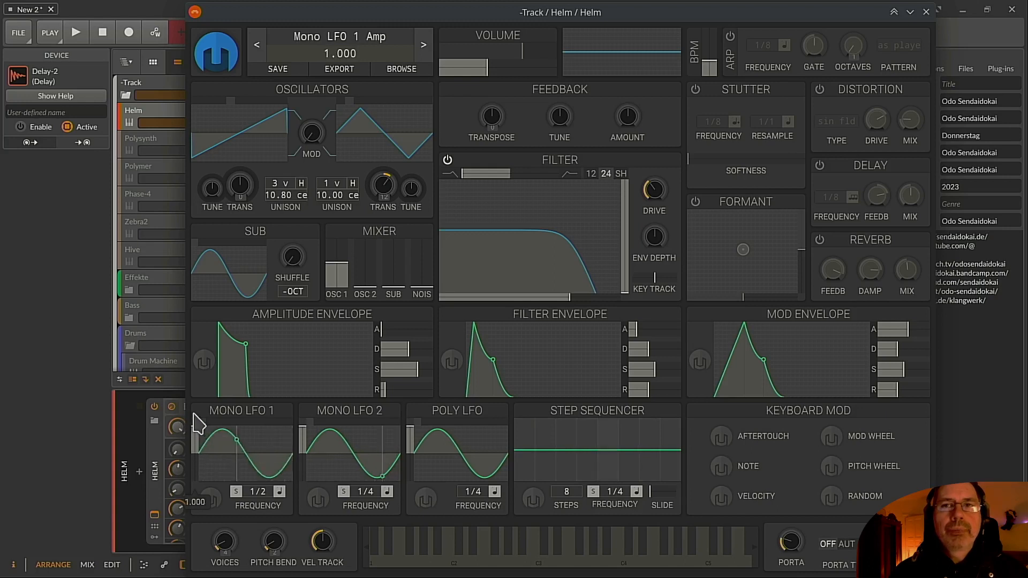
# Try lower Mono LFO 1 amplitudes, return to 1.000, and switch its modulation assignment mode on and off.
pyautogui.moveTo(196, 433); pyautogui.dragTo(192, 479)
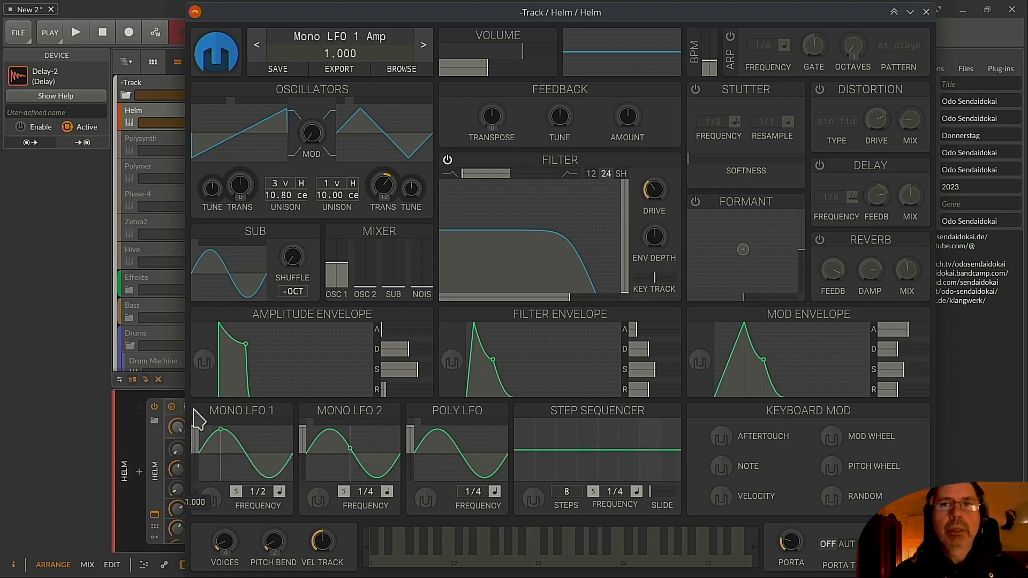
pyautogui.click(214, 501)
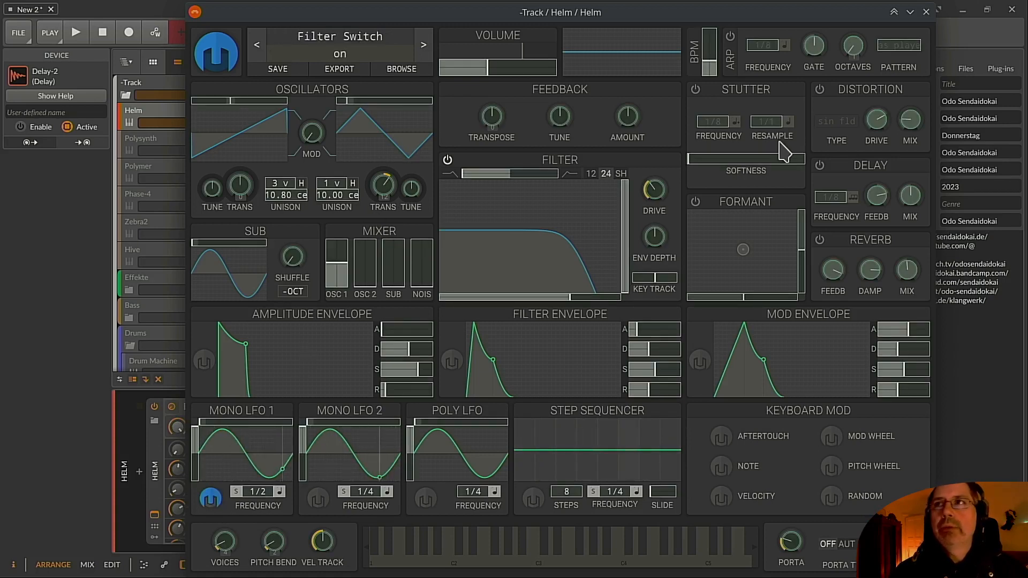
pyautogui.click(214, 503)
# Try the Retrigger and Free modes on Mono LFO 1 and return it to Sync to Playhead.
pyautogui.click(235, 492)
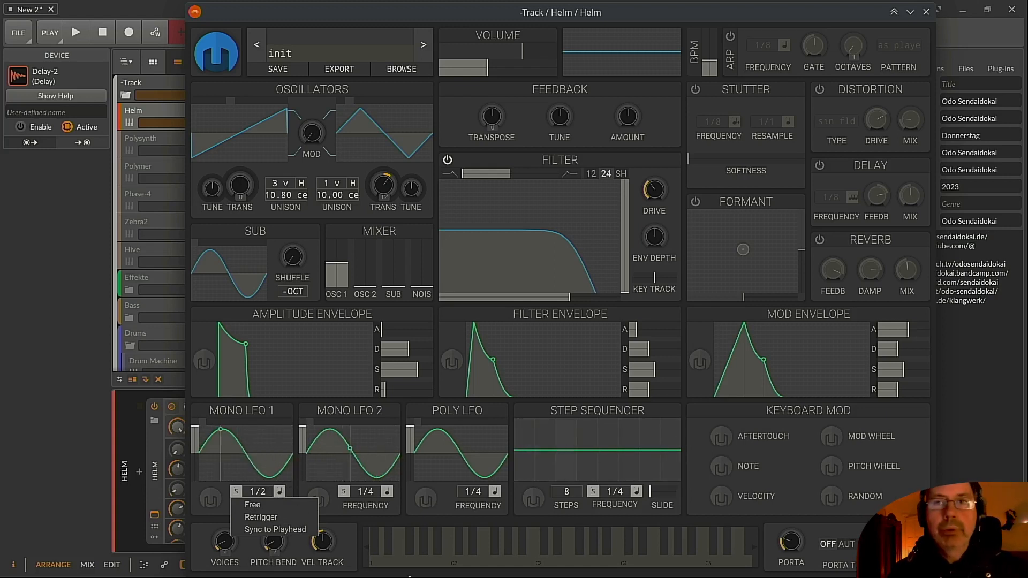
pyautogui.click(261, 517)
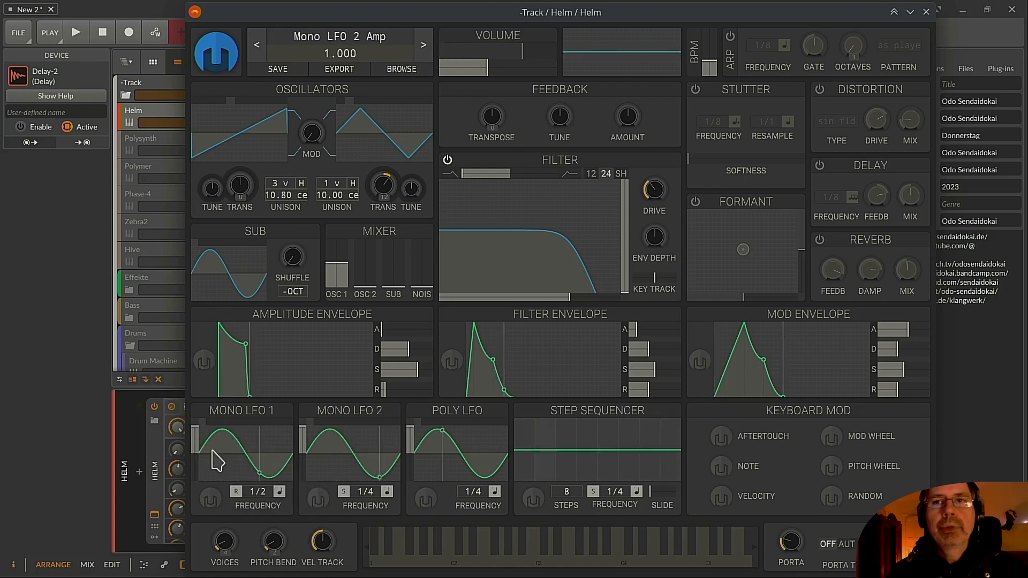
pyautogui.click(236, 492)
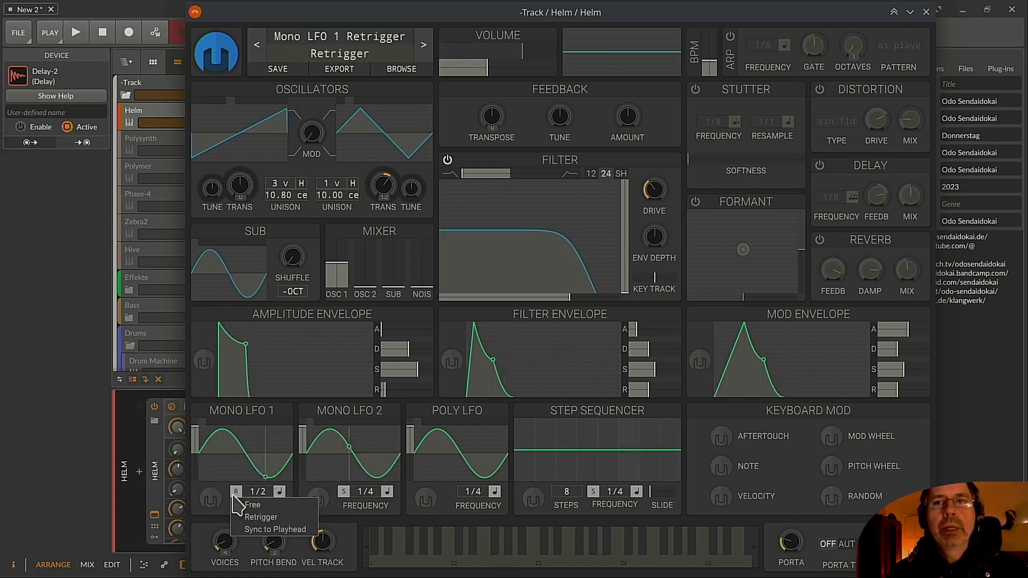
pyautogui.click(243, 503)
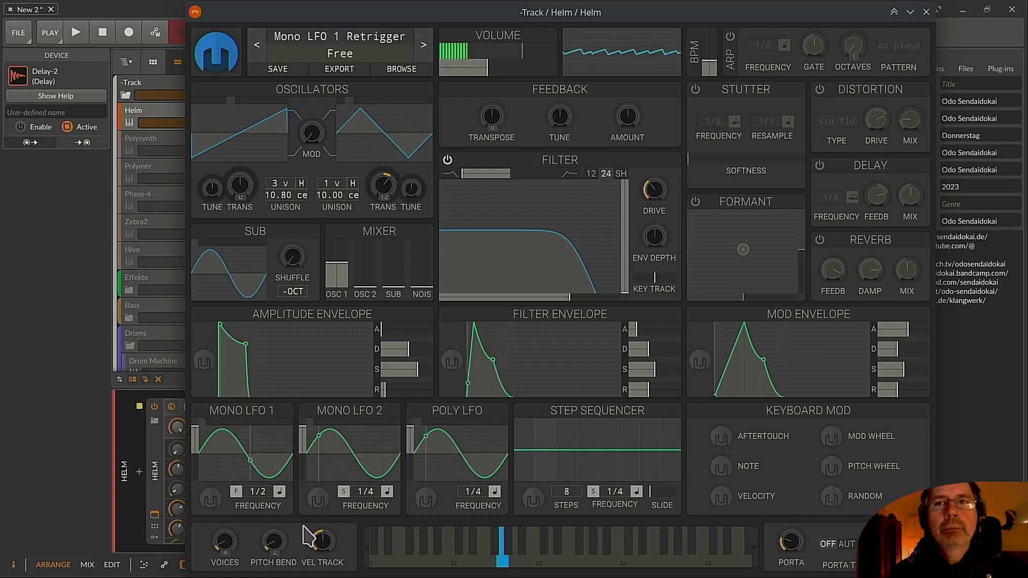
pyautogui.click(236, 491)
pyautogui.click(275, 529)
# Start the project playback, move the Helm window to reach the transport, stop playback and move the window back up.
pyautogui.click(79, 31)
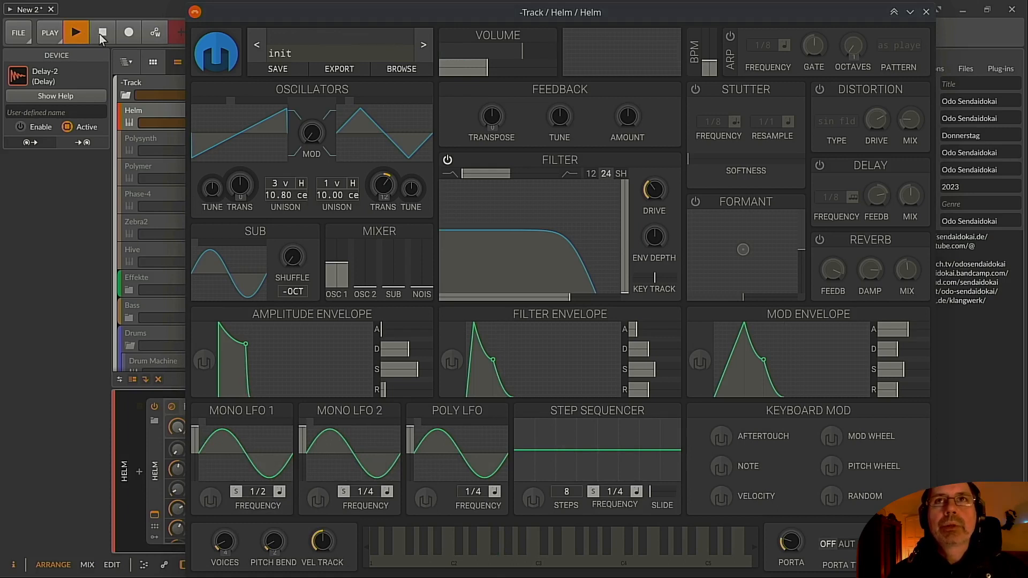
pyautogui.moveTo(284, 16); pyautogui.dragTo(306, 51)
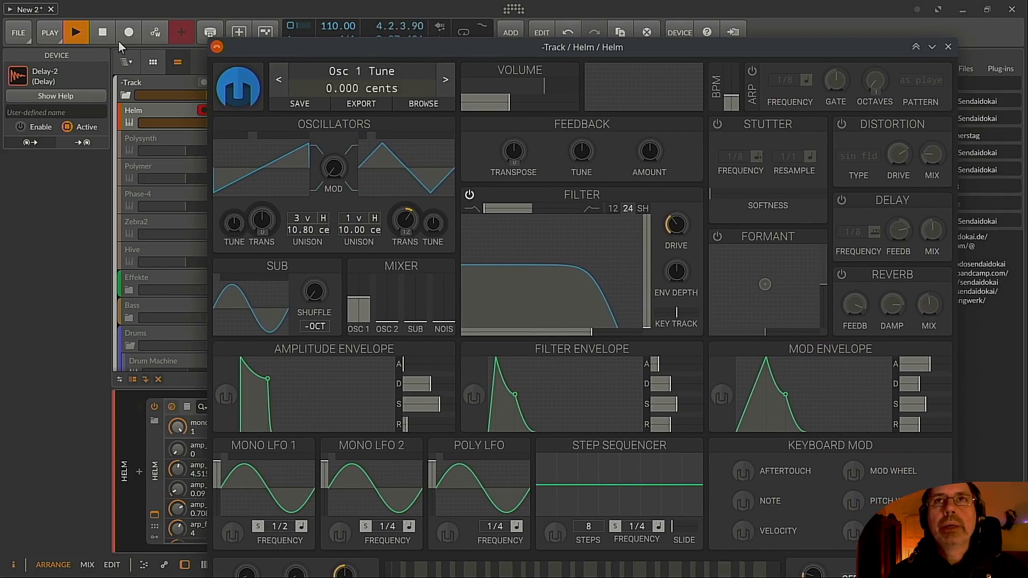
pyautogui.click(97, 26)
pyautogui.moveTo(321, 49); pyautogui.dragTo(262, 21)
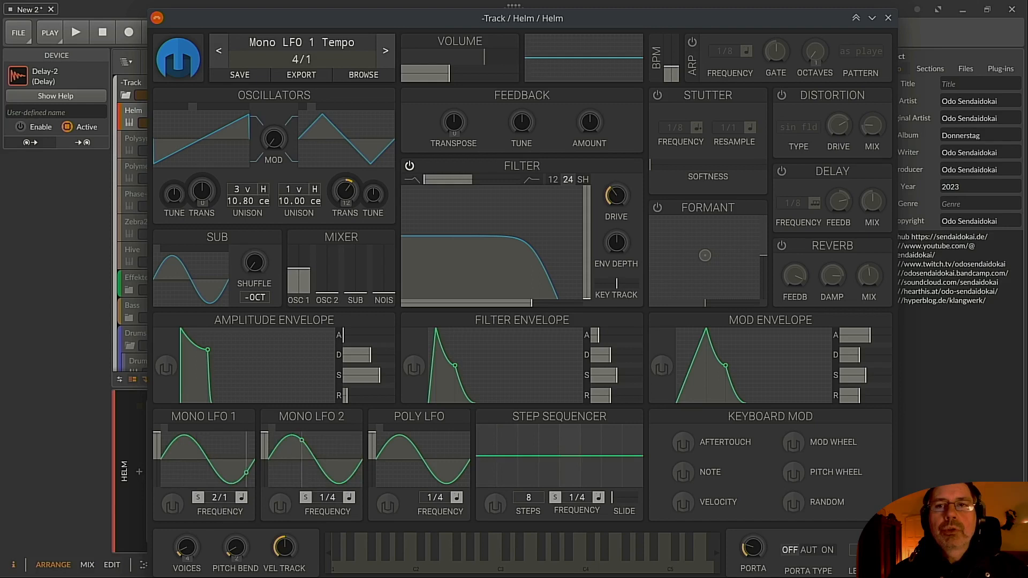
# Slow Mono LFO 1 to 4/1 with Tempo sync and set its retrigger mode to Retrigger.
pyautogui.click(242, 498)
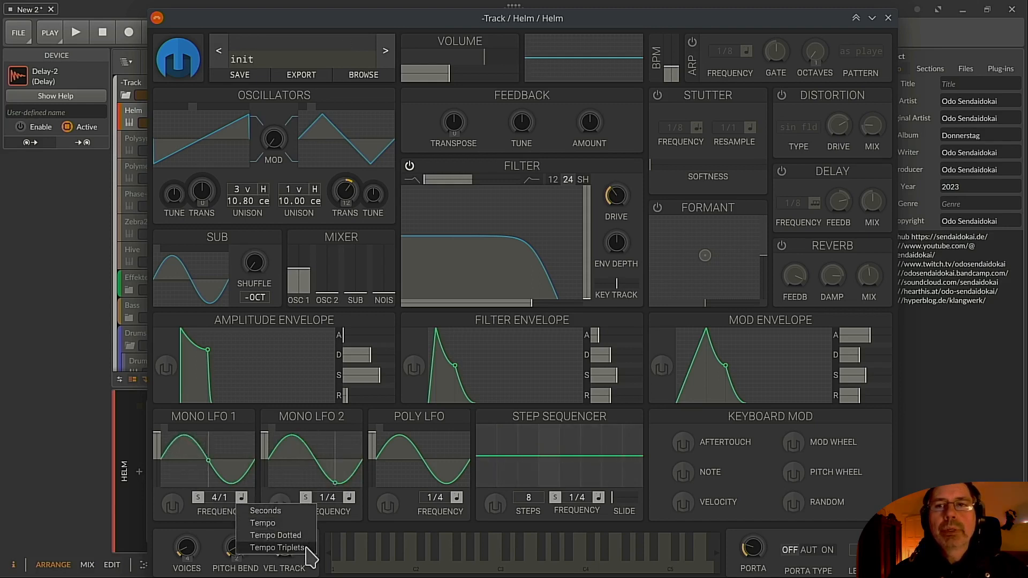
pyautogui.click(263, 523)
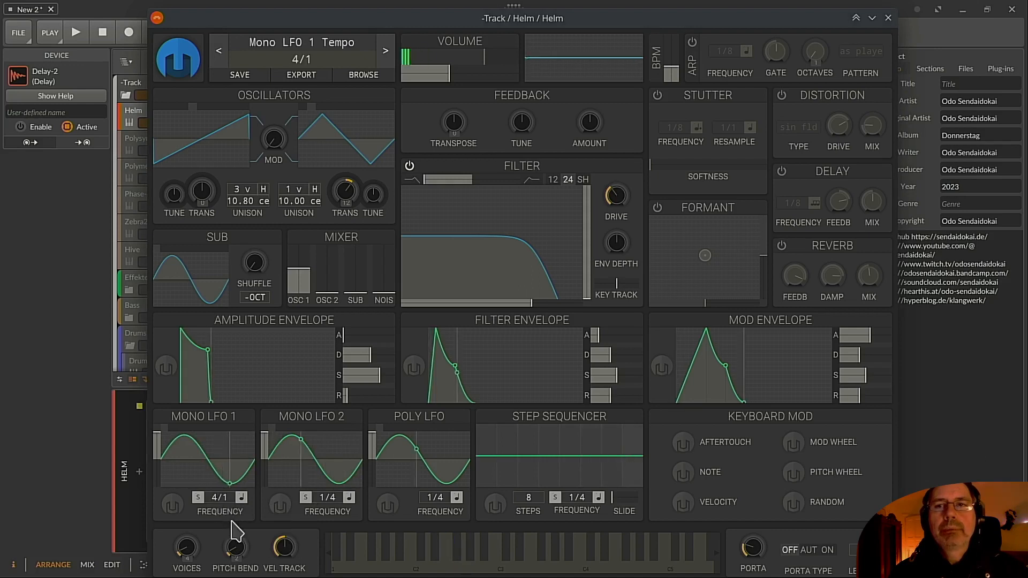
pyautogui.click(198, 498)
pyautogui.click(223, 523)
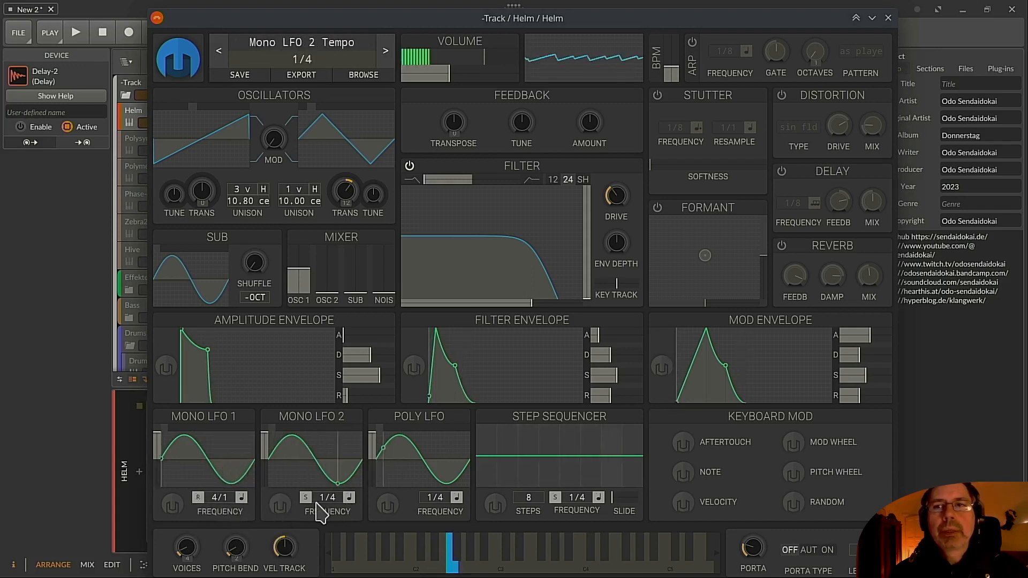
# Browse the Poly LFO waveforms back to sine and set its frequency to 1/2 with Tempo sync.
pyautogui.click(399, 442)
pyautogui.click(396, 439)
pyautogui.click(413, 440)
pyautogui.click(437, 440)
pyautogui.click(460, 441)
pyautogui.click(470, 439)
pyautogui.moveTo(470, 430); pyautogui.dragTo(371, 415)
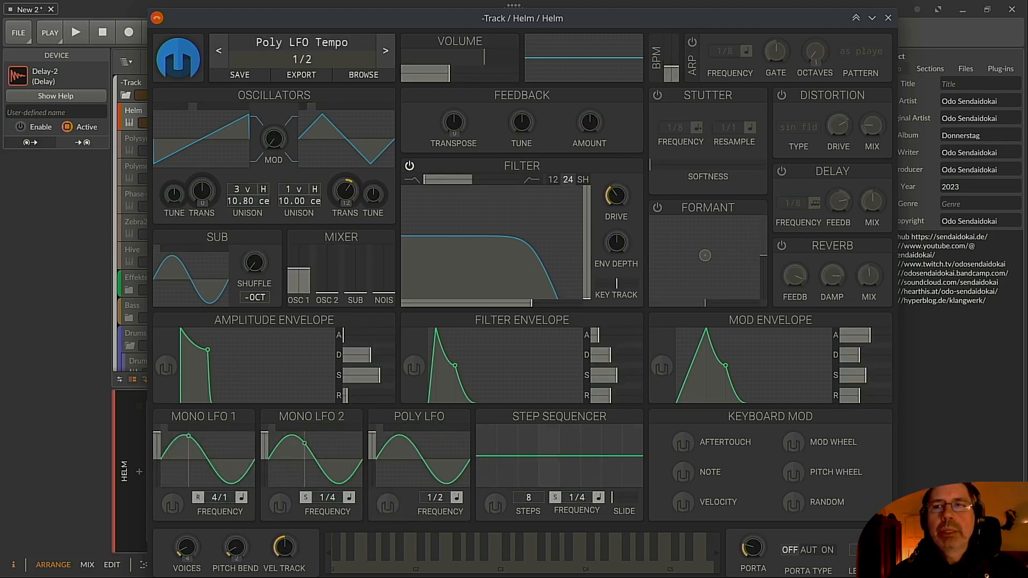
pyautogui.click(456, 498)
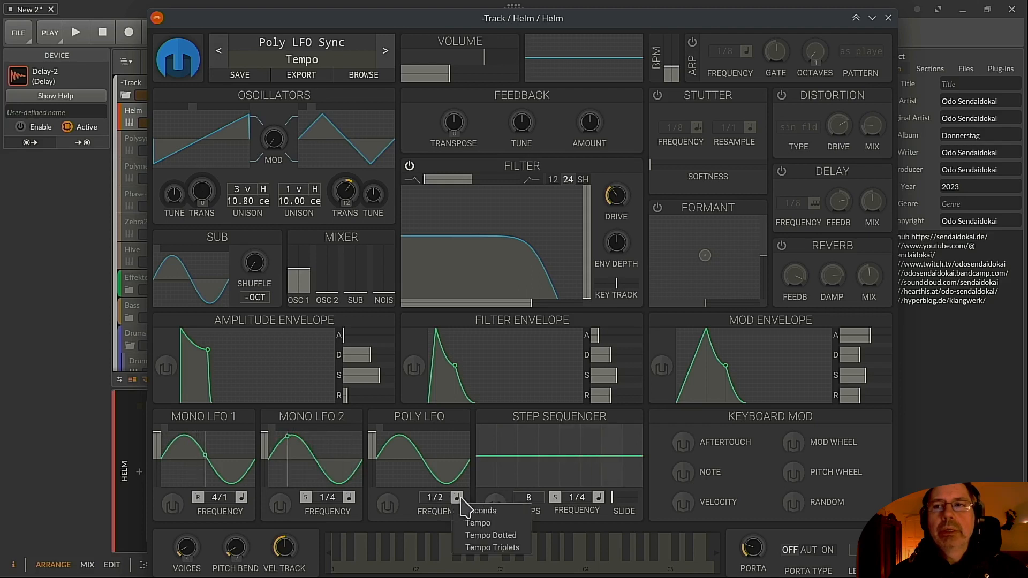
pyautogui.click(503, 523)
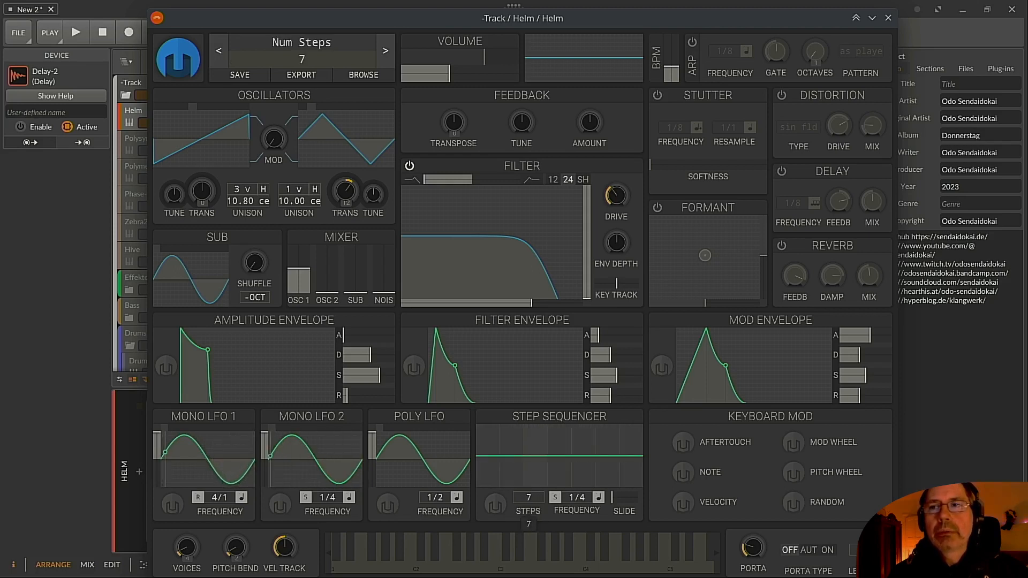
# Draw an eight-step pattern in the step sequencer, lowering steps 1 and 6 and raising steps 2, 4 and 8.
pyautogui.click(503, 437)
pyautogui.click(490, 472)
pyautogui.click(548, 439)
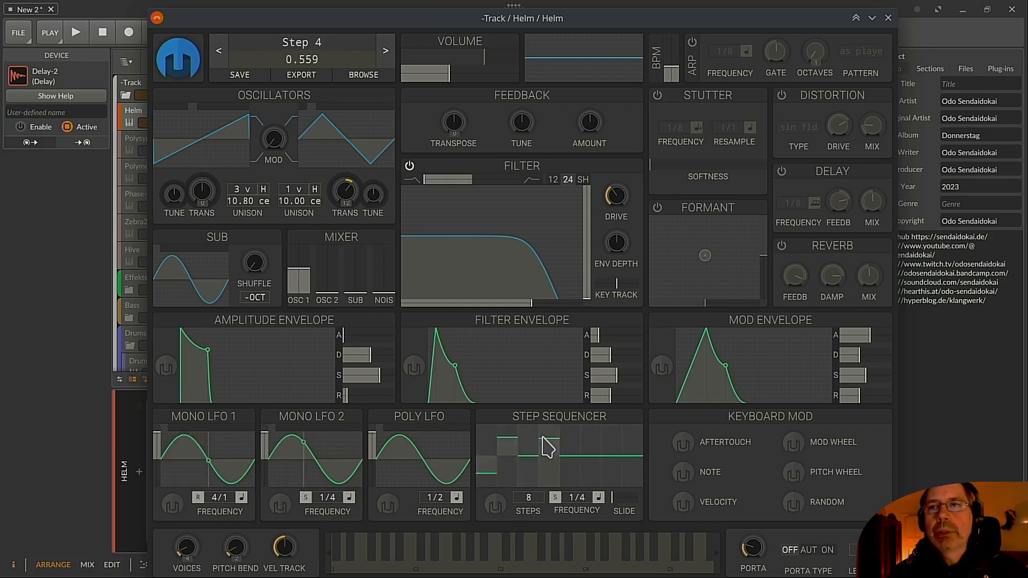
pyautogui.click(597, 471)
pyautogui.click(630, 437)
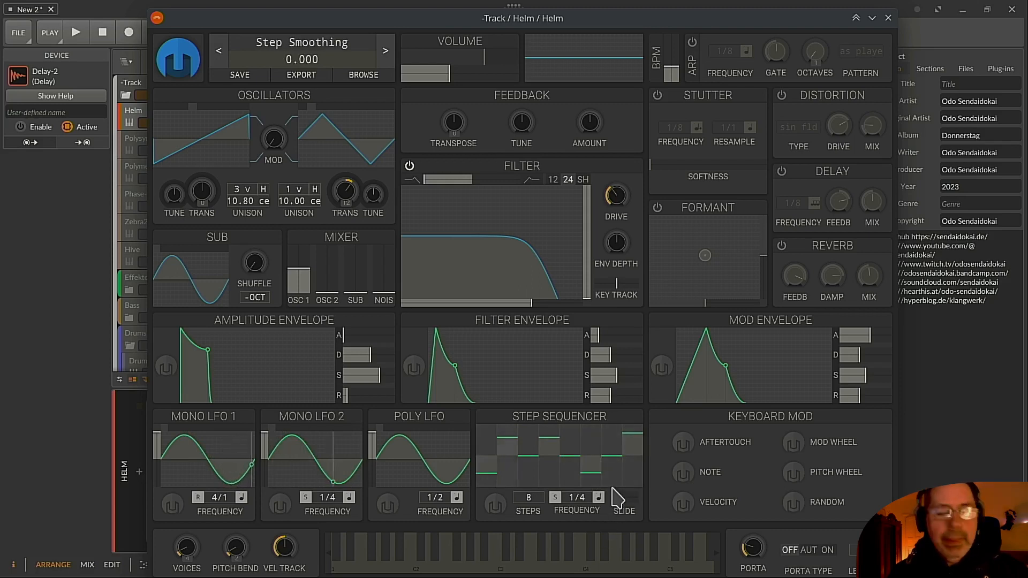
# Assign the step sequencer to modulate Osc 1 tune by about 163 cents and leave the modulation assignment mode.
pyautogui.click(495, 504)
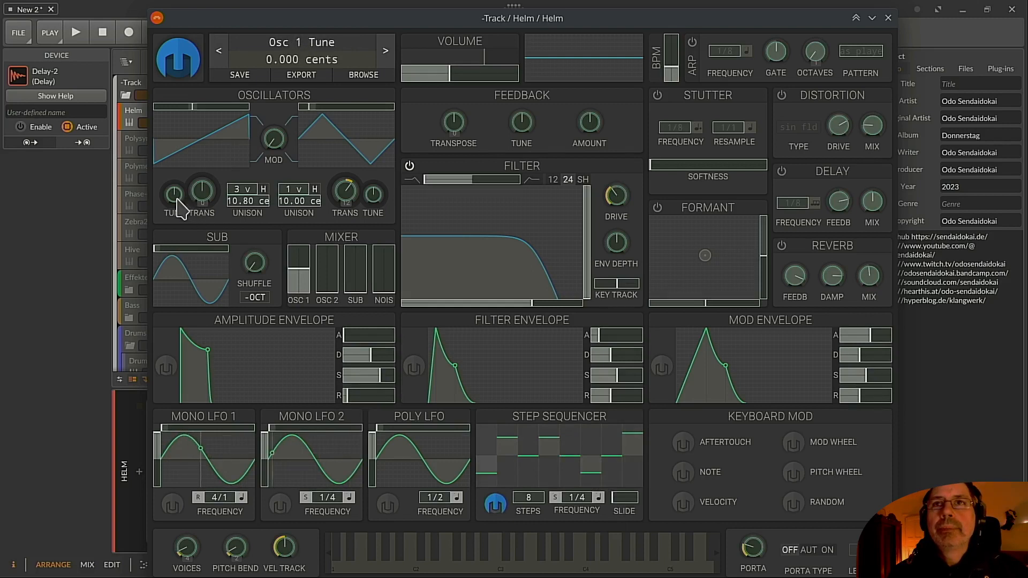
pyautogui.moveTo(175, 197); pyautogui.dragTo(175, 191)
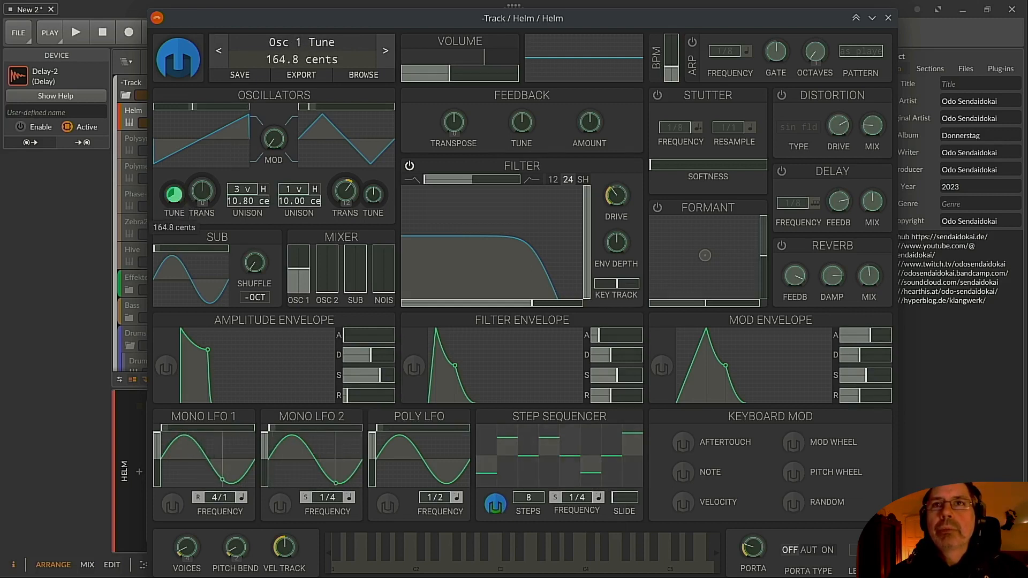
pyautogui.moveTo(175, 142); pyautogui.dragTo(175, 143)
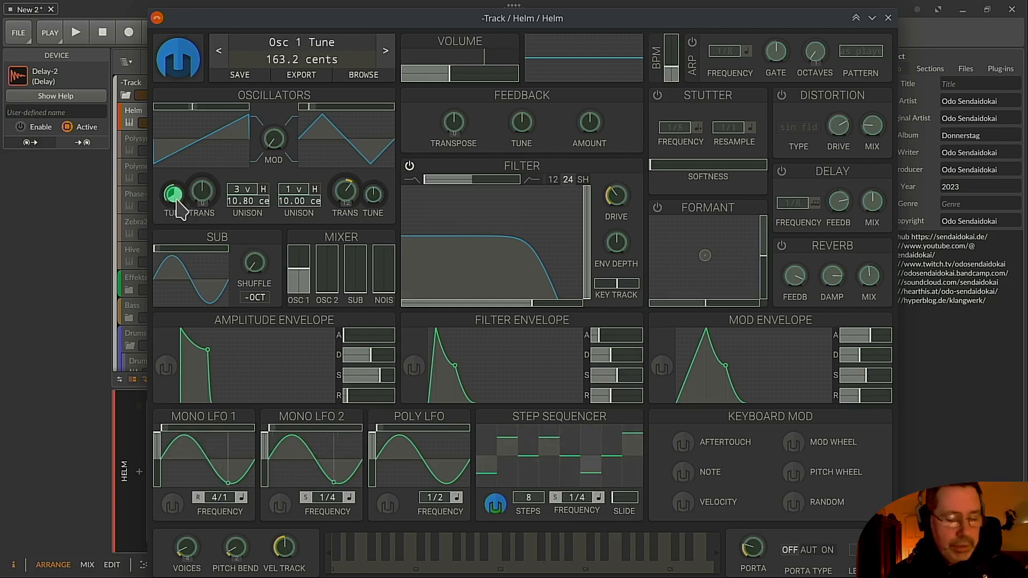
pyautogui.click(495, 506)
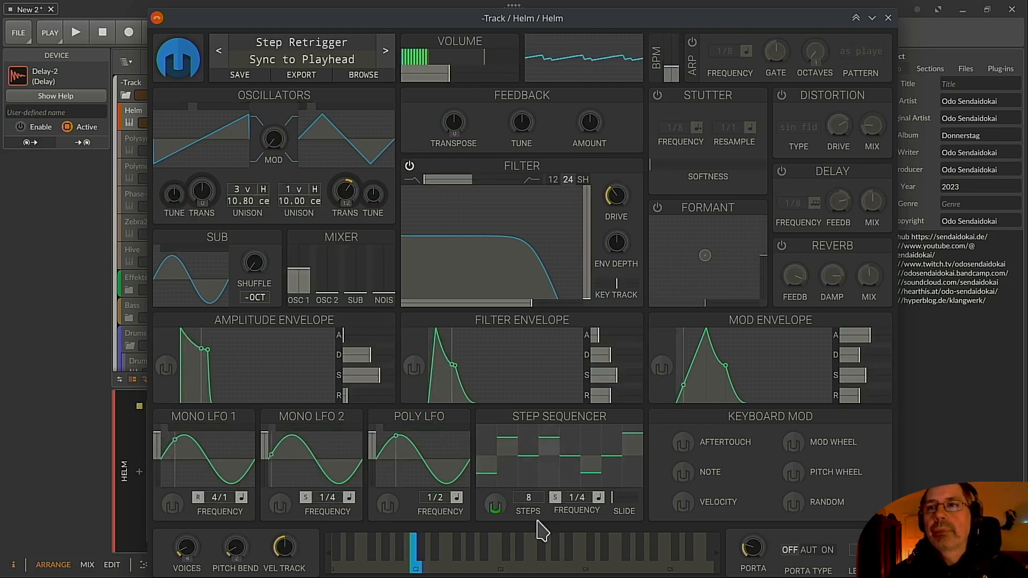
# Reshape the sequencer pattern by raising step 1, setting step 3 to maximum, step 7 to minimum and lowering step 8.
pyautogui.click(483, 446)
pyautogui.moveTo(532, 449); pyautogui.dragTo(537, 382)
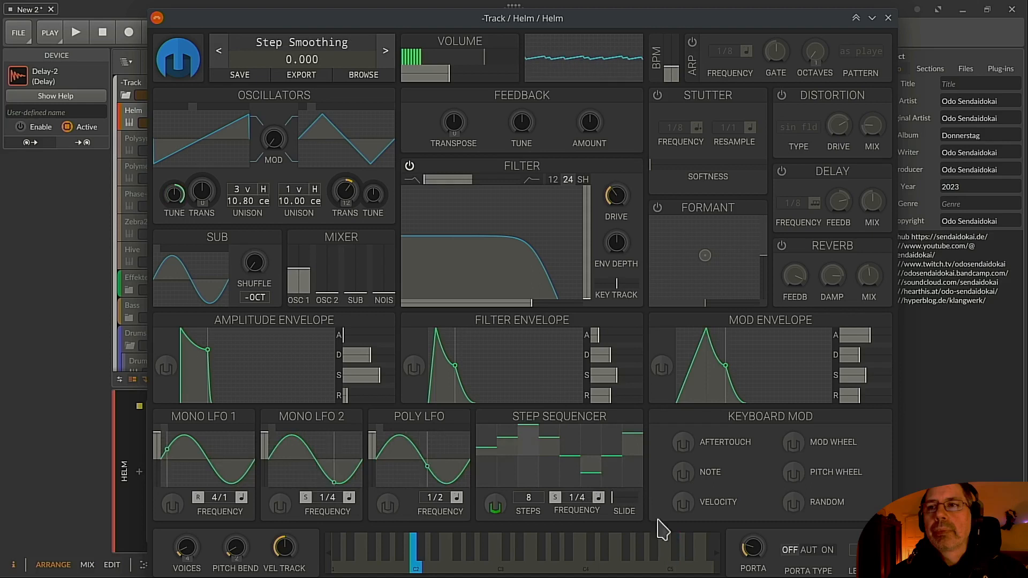
pyautogui.click(616, 488)
pyautogui.click(637, 464)
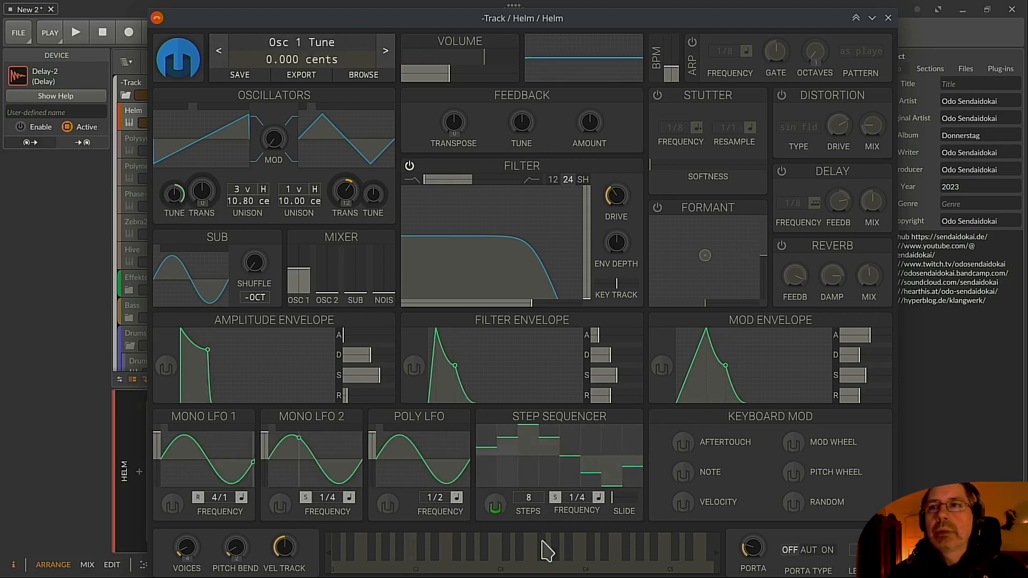
# Move the step sequencer's modulation from Osc 1 tune to Osc 1 transpose and set the sequencer frequency to 1/8.
pyautogui.click(498, 507)
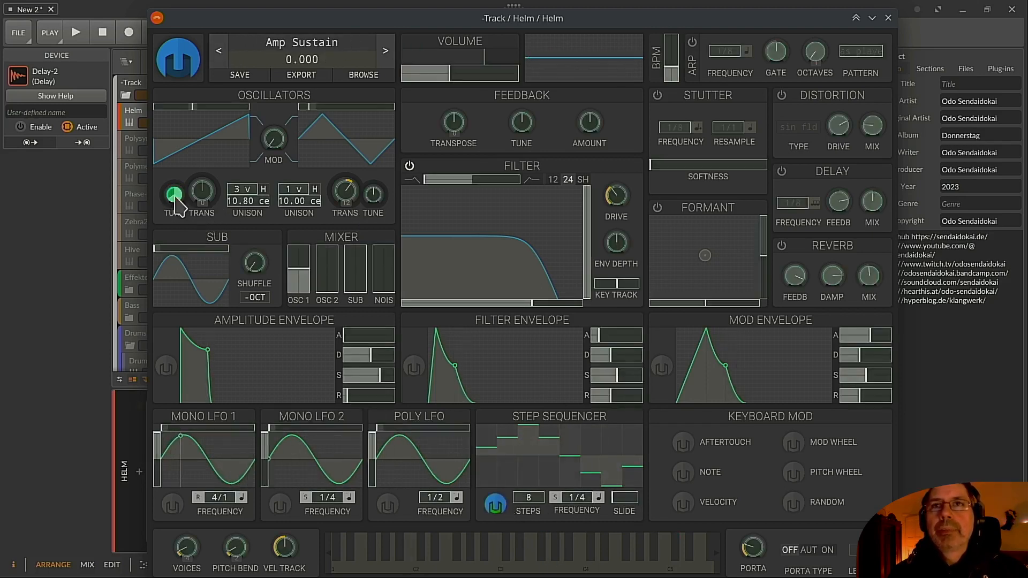
pyautogui.moveTo(201, 191); pyautogui.dragTo(202, 163)
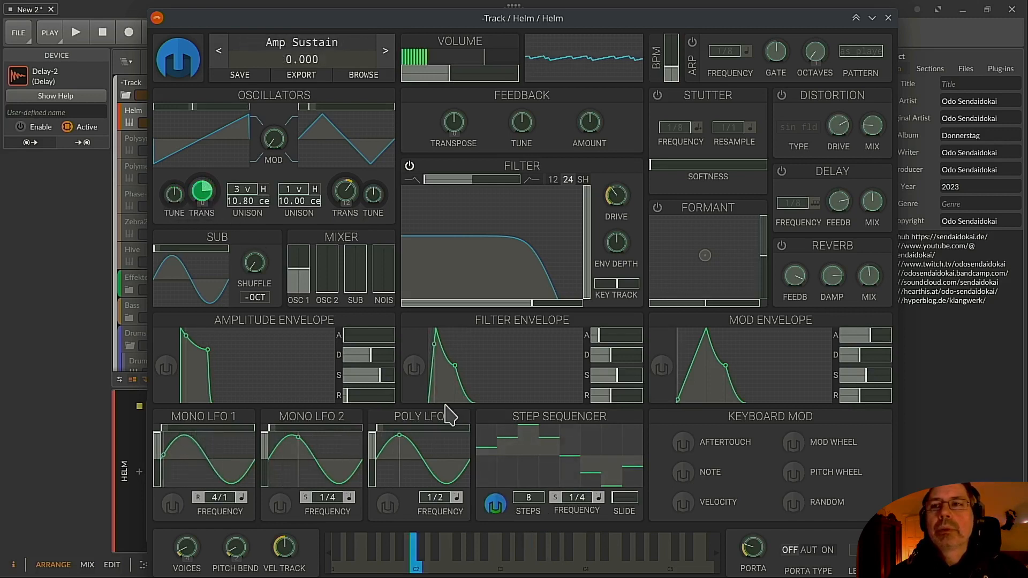
pyautogui.click(494, 506)
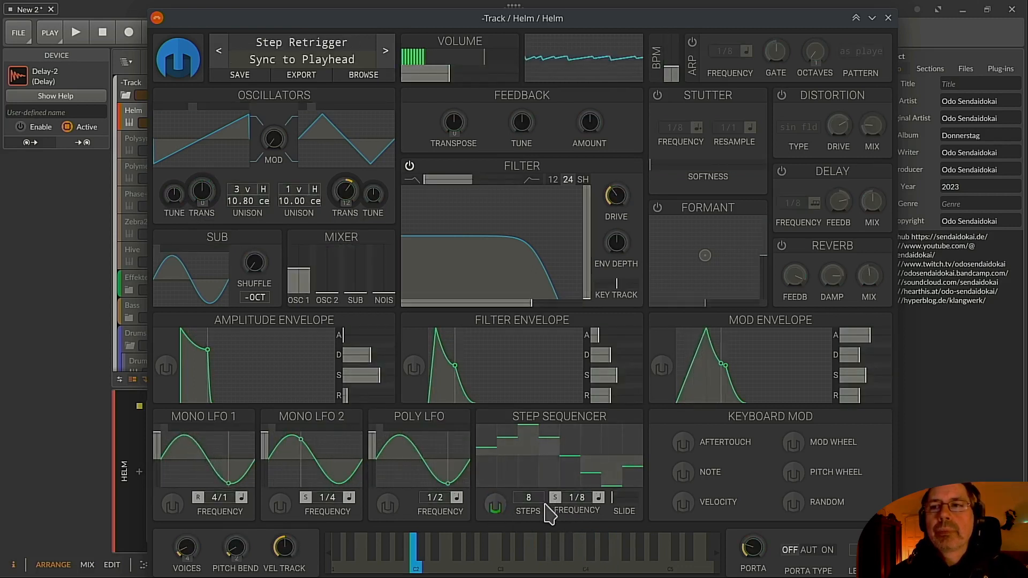
# Extend the step sequencer to 14 steps, draw values for the added steps and keep its retrigger mode on Sync to Playhead.
pyautogui.scroll(6, 542, 498)
pyautogui.moveTo(589, 455); pyautogui.dragTo(639, 454)
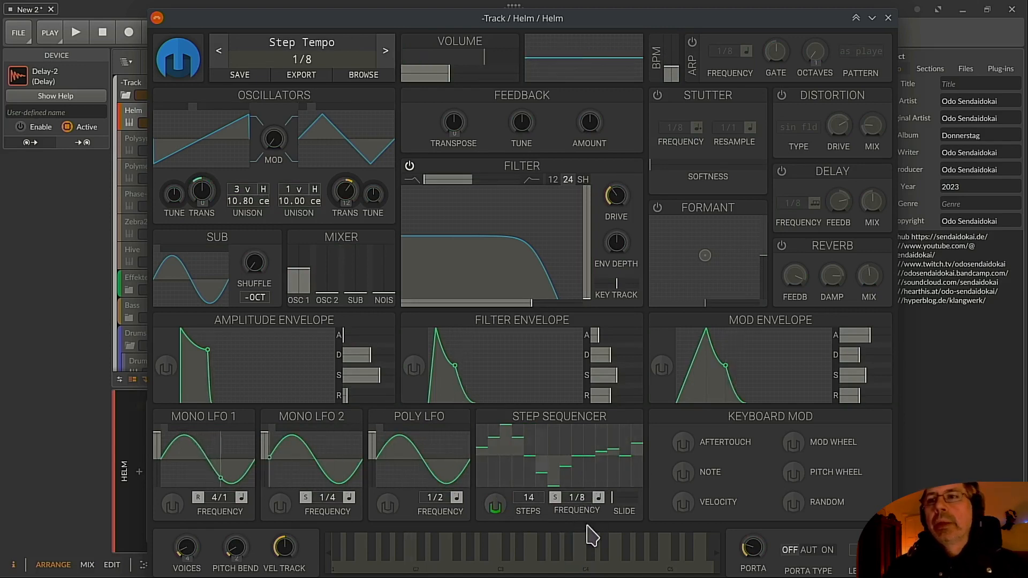
pyautogui.click(555, 497)
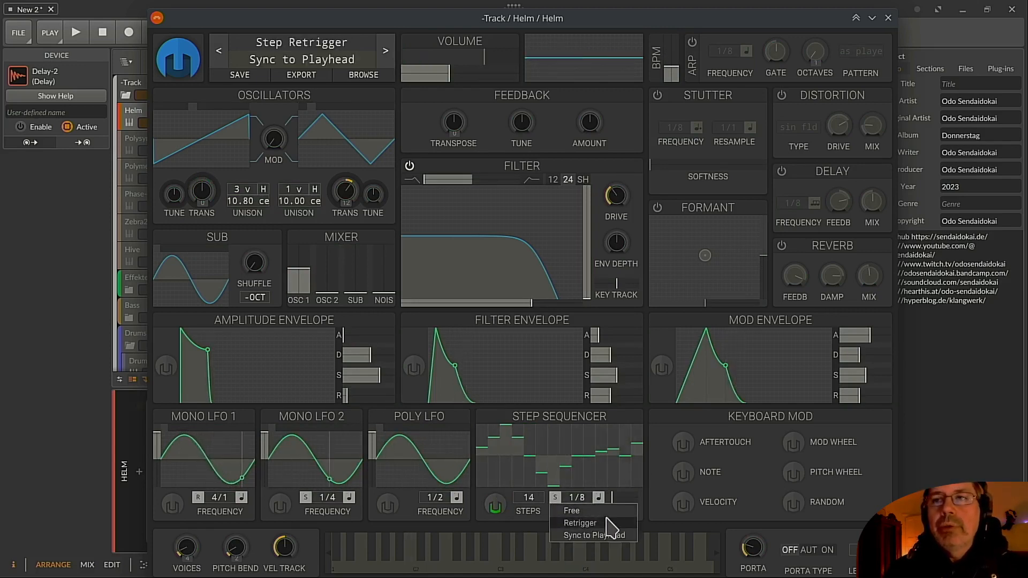
pyautogui.click(623, 536)
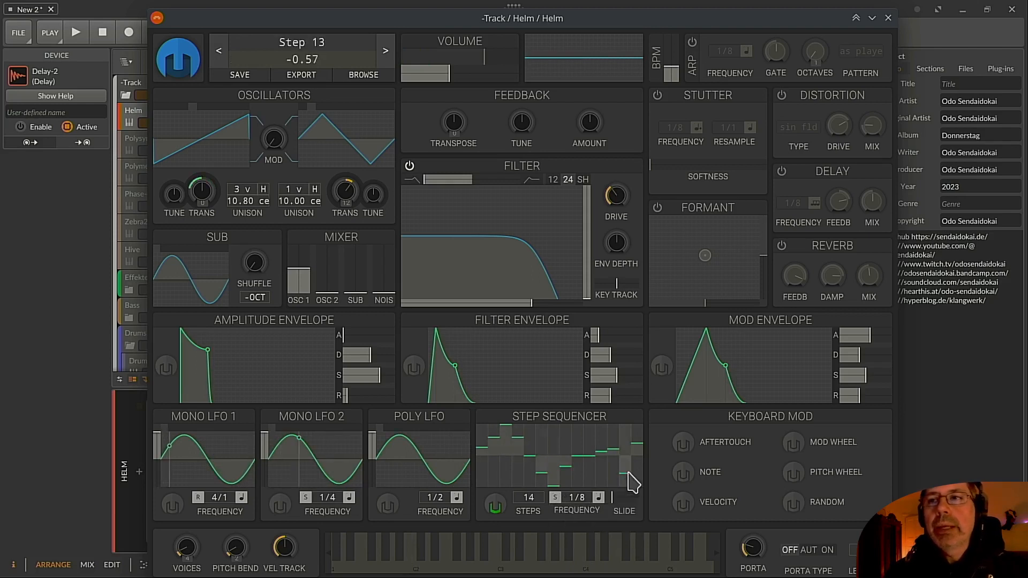
# Raise the step sequencer's slide to 0.094 and further to 0.146.
pyautogui.moveTo(612, 499); pyautogui.dragTo(614, 499)
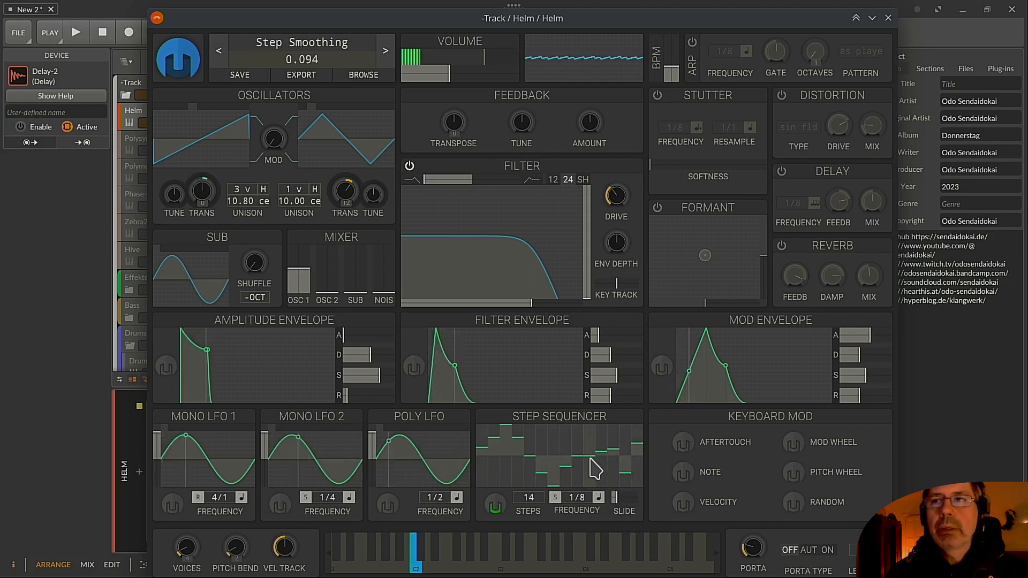
pyautogui.moveTo(623, 507); pyautogui.dragTo(619, 497)
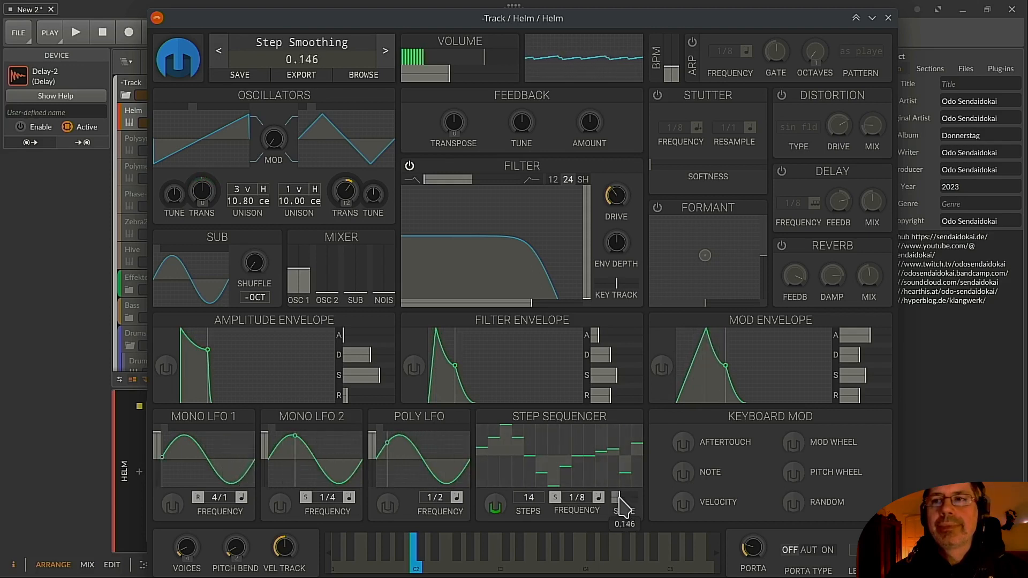
# Disconnect the step sequencer from Osc 1 transpose and move the synth window so the project info is uncovered.
pyautogui.rightClick(490, 506)
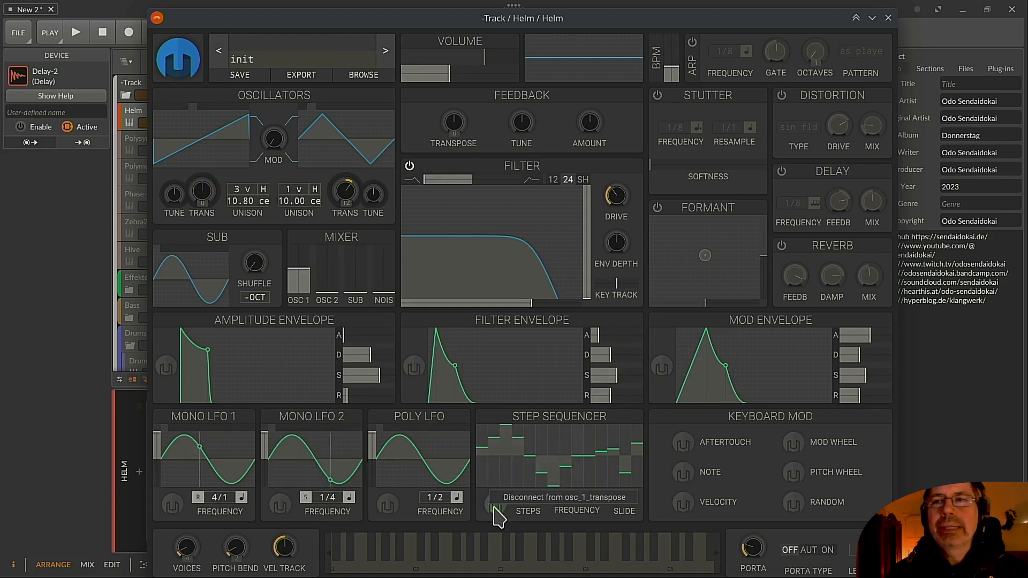
pyautogui.click(518, 498)
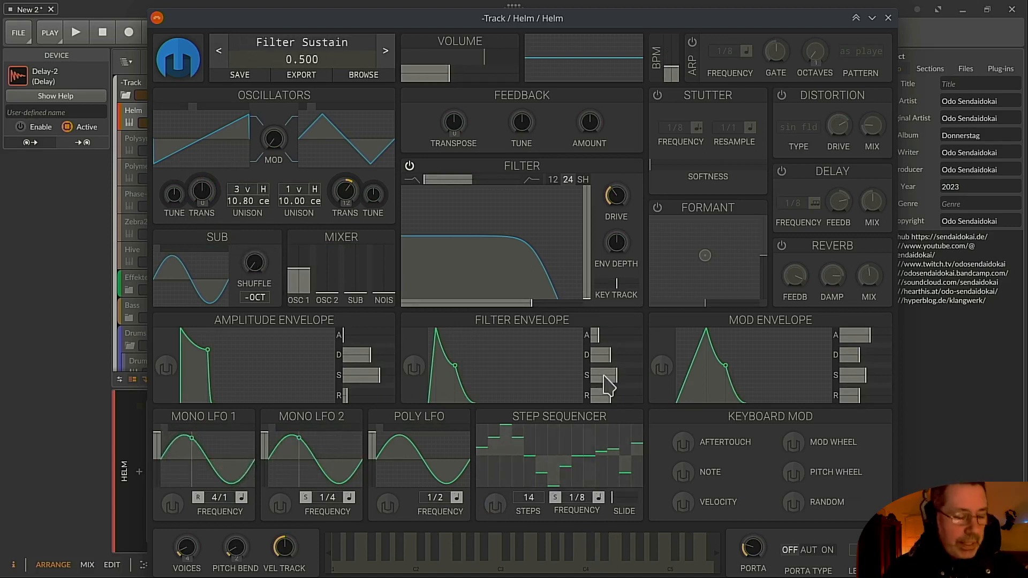
pyautogui.moveTo(649, 381); pyautogui.dragTo(522, 370)
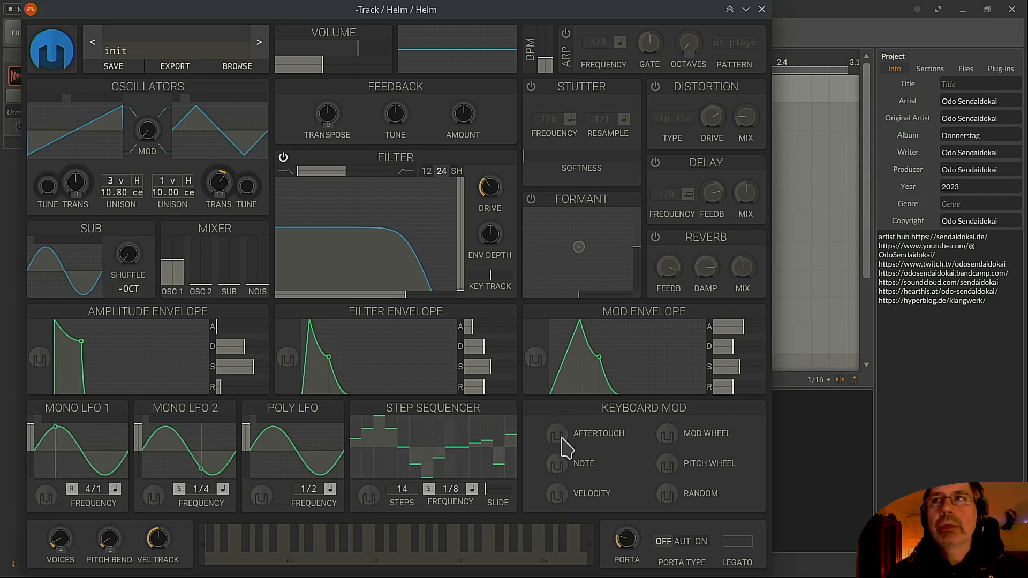
# Preview the parameters that the Aftertouch and Mod Wheel keyboard sources can modulate, leaving both unassigned.
pyautogui.click(560, 437)
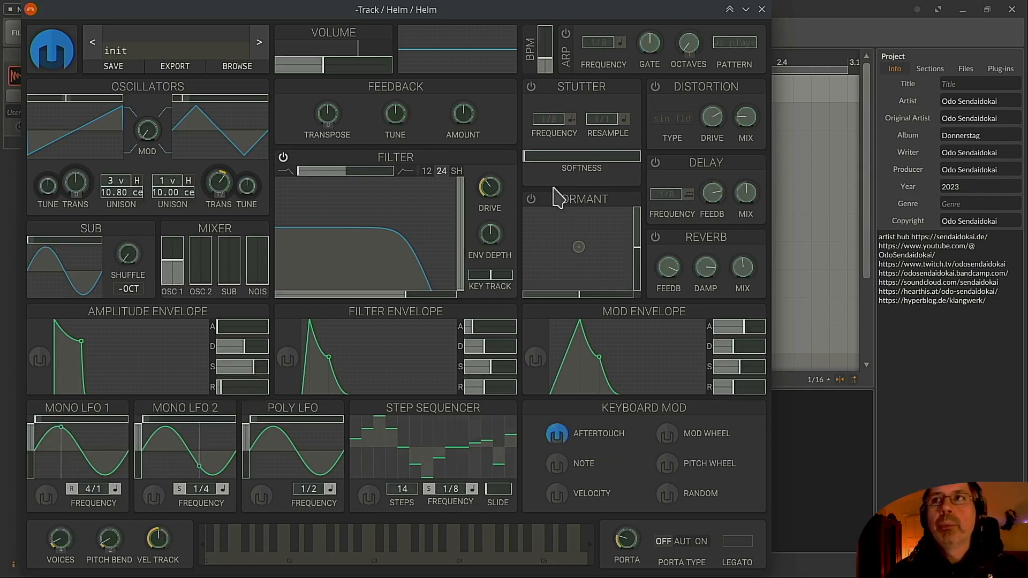
pyautogui.click(560, 439)
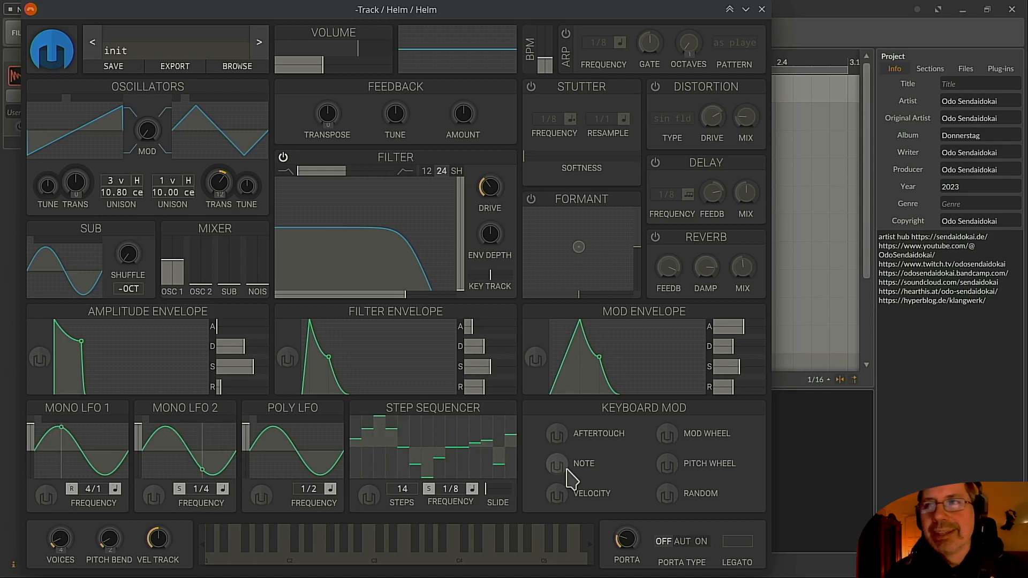
pyautogui.click(669, 436)
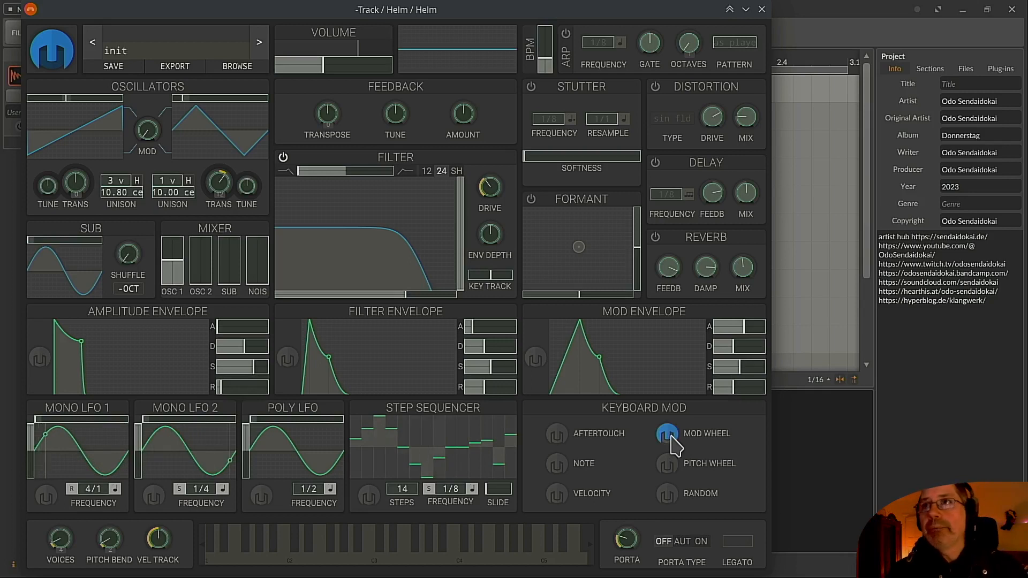
pyautogui.click(669, 436)
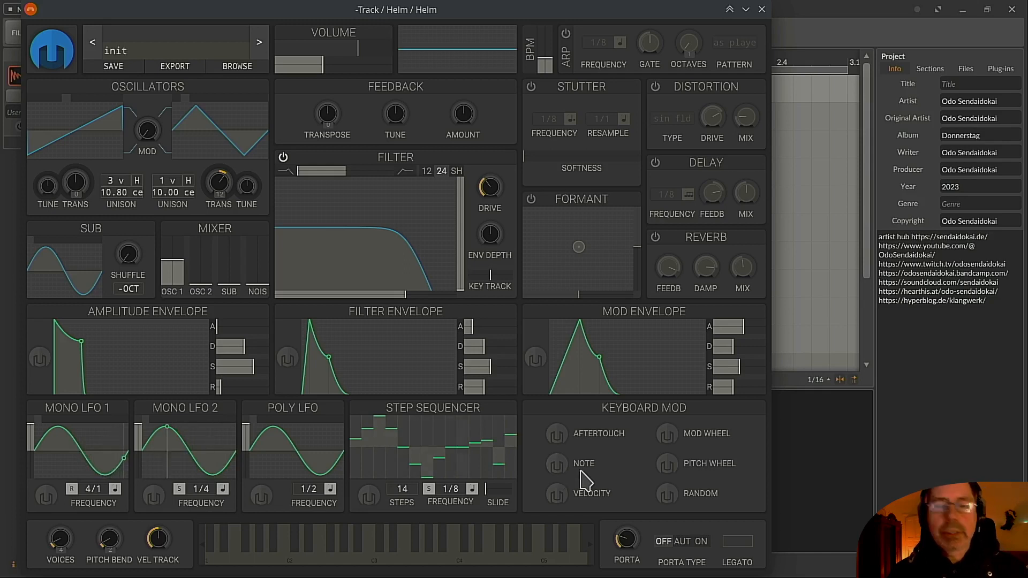
# Lower the filter cutoff to 59.45 semitones and modulate it with the Note keyboard source.
pyautogui.click(553, 467)
pyautogui.click(554, 460)
pyautogui.click(554, 461)
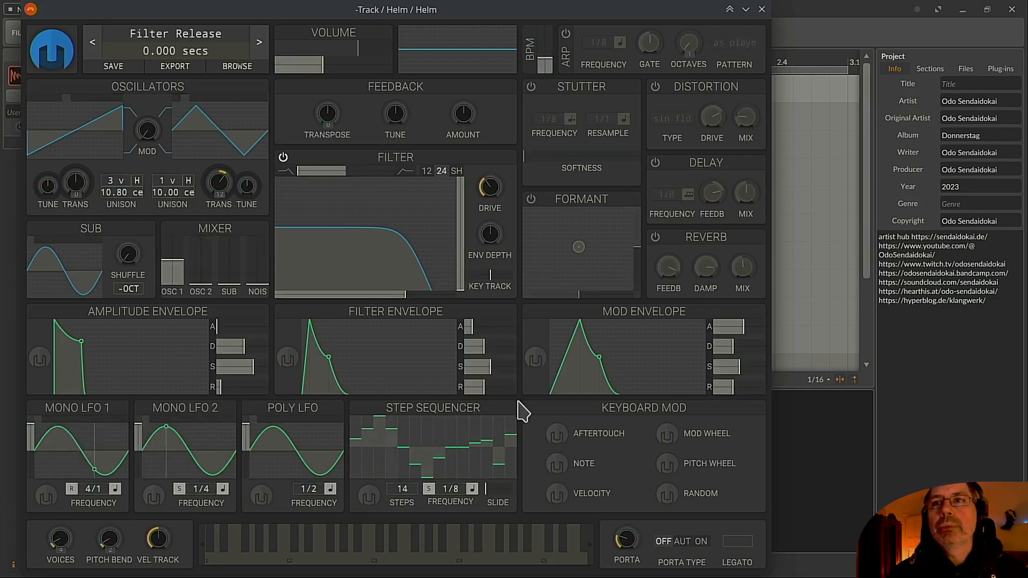
pyautogui.moveTo(400, 296); pyautogui.dragTo(425, 306)
pyautogui.click(558, 467)
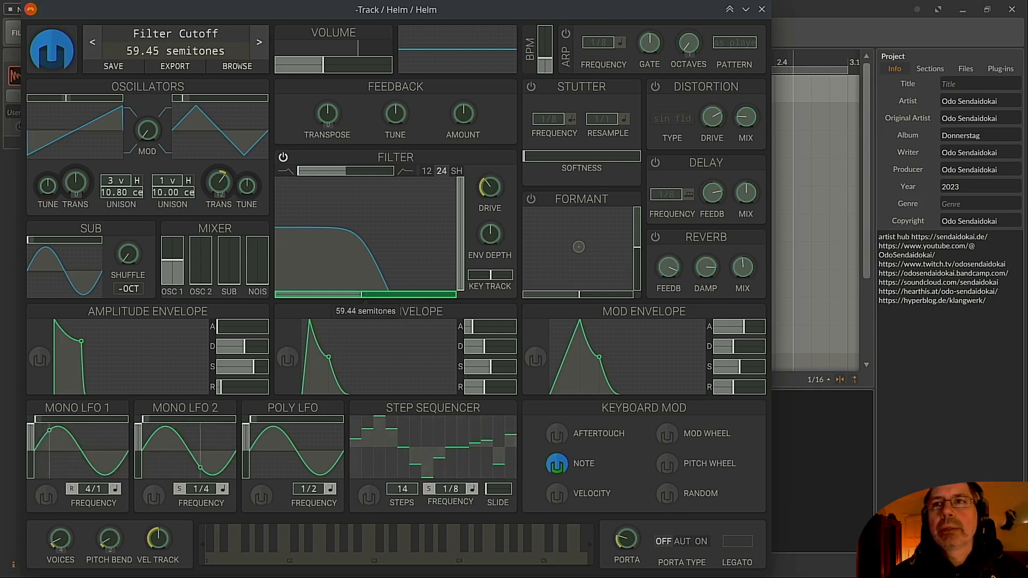
pyautogui.moveTo(425, 306); pyautogui.dragTo(412, 299)
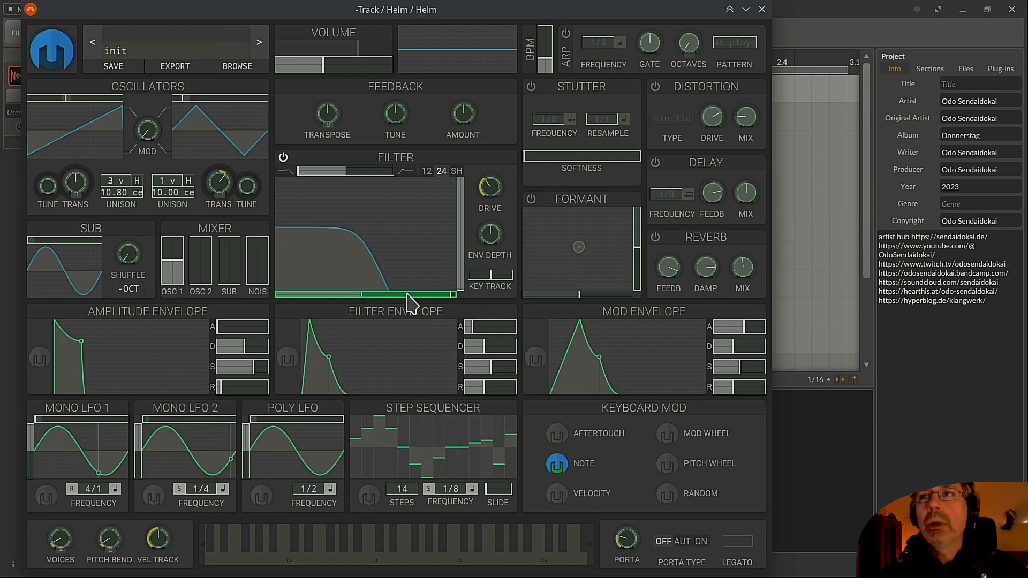
pyautogui.moveTo(375, 294)
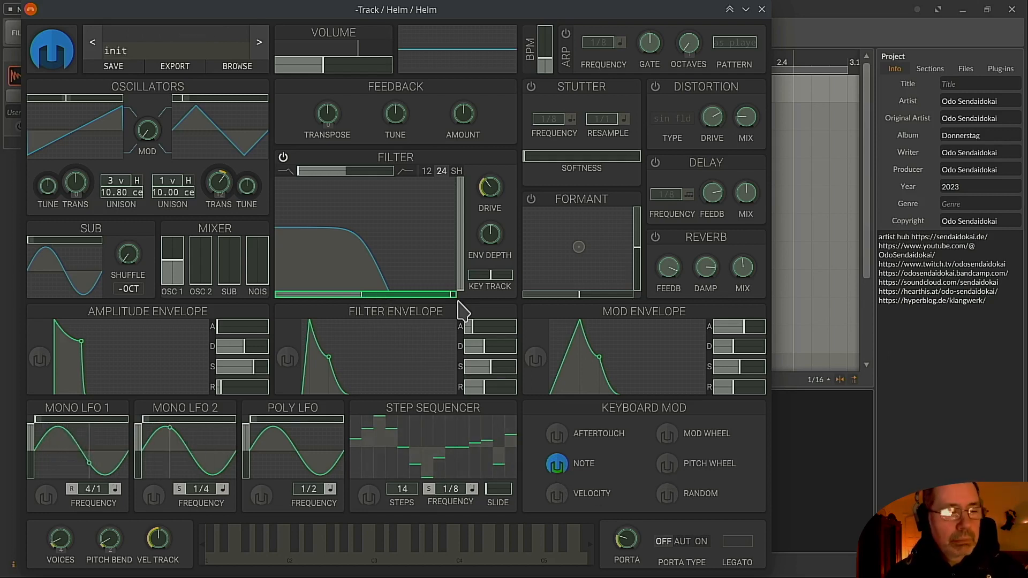
# Clear the Note modulation from the filter cutoff and deselect the Note source.
pyautogui.rightClick(422, 294)
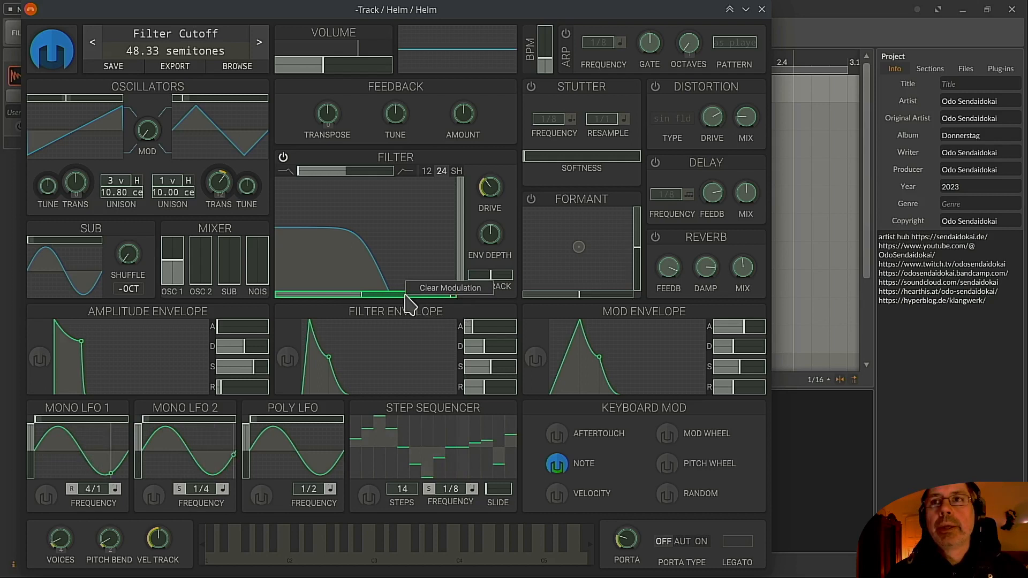
pyautogui.click(423, 292)
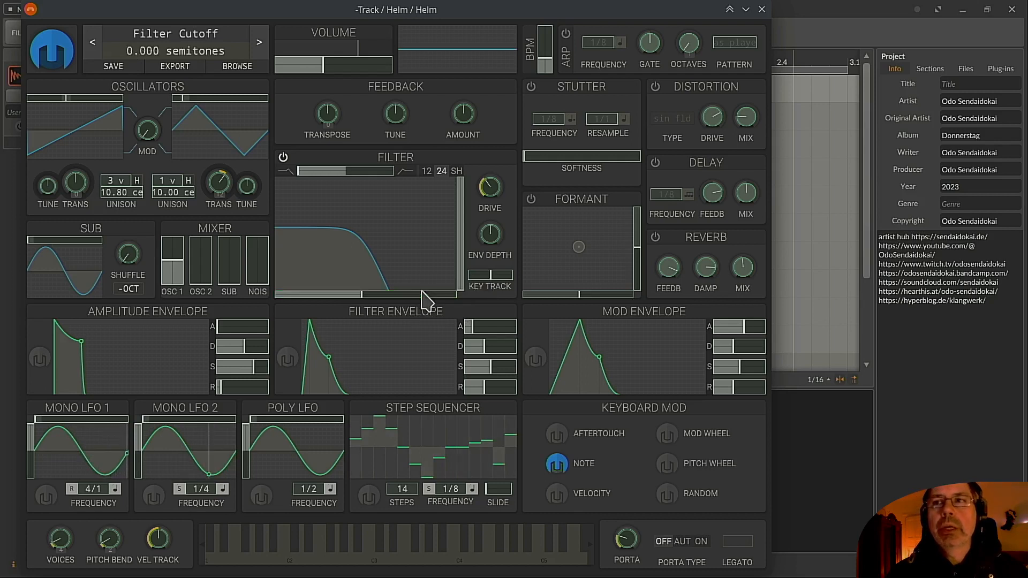
pyautogui.click(557, 463)
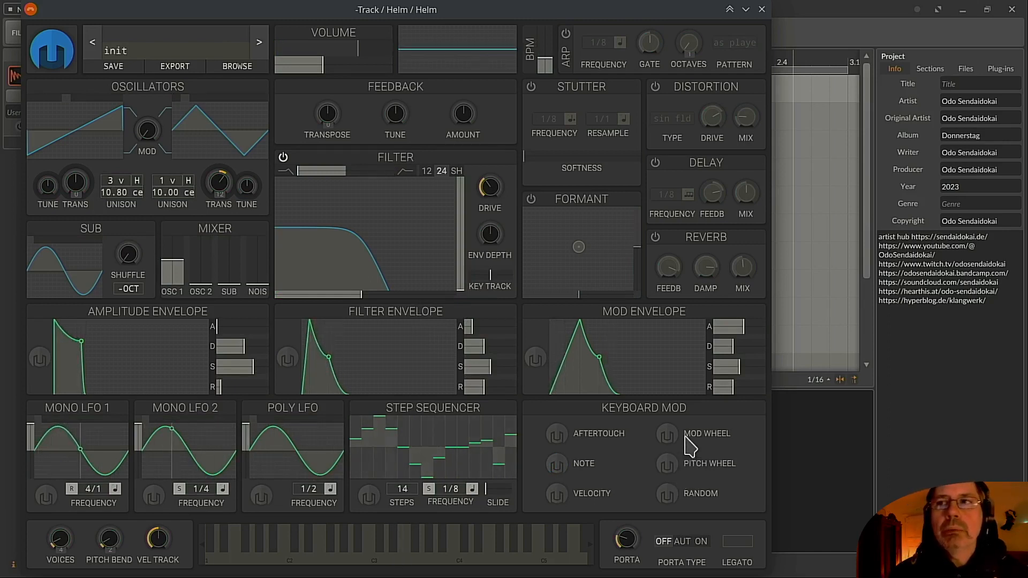
# Preview the parameters that the Velocity and Random keyboard sources can modulate, leaving both unassigned.
pyautogui.click(560, 502)
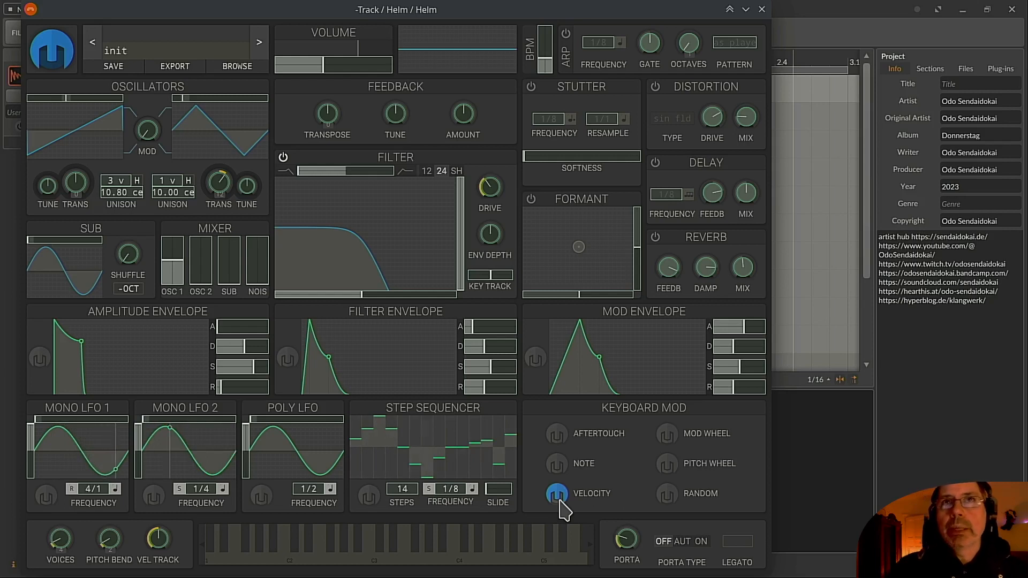
pyautogui.click(556, 493)
pyautogui.click(666, 494)
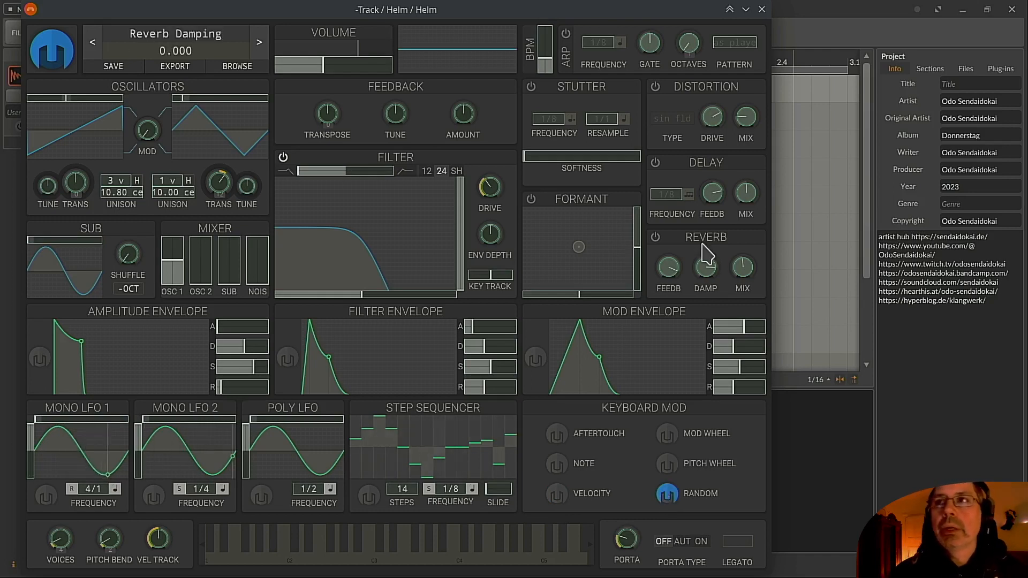
pyautogui.click(671, 497)
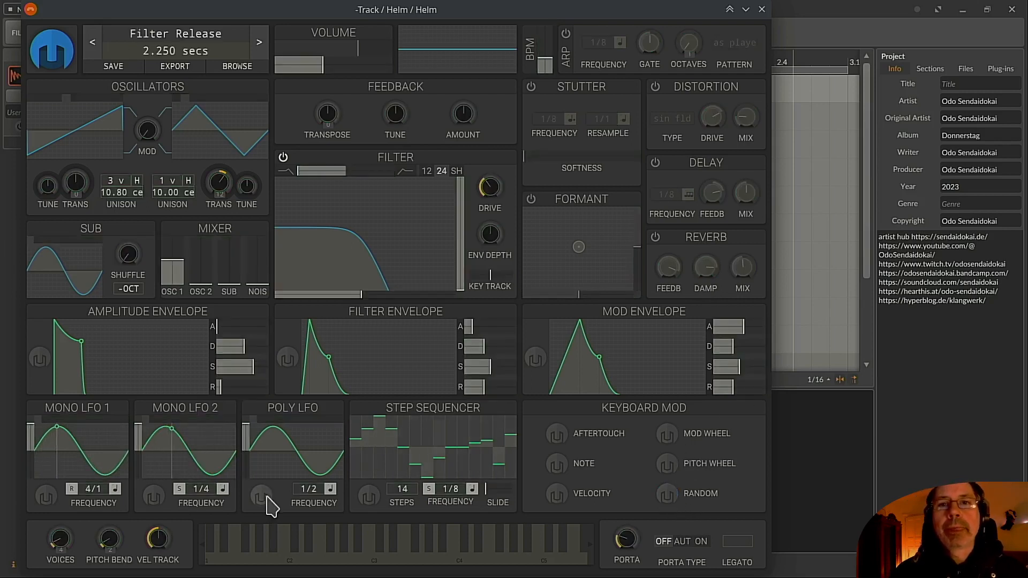
# Set the polyphony to 8 voices and the pitch bend range to 10 semitones, after trying higher values for both.
pyautogui.moveTo(68, 547)
pyautogui.mouseDown()
pyautogui.moveTo(69, 535)
pyautogui.moveTo(59, 541)
pyautogui.mouseUp()
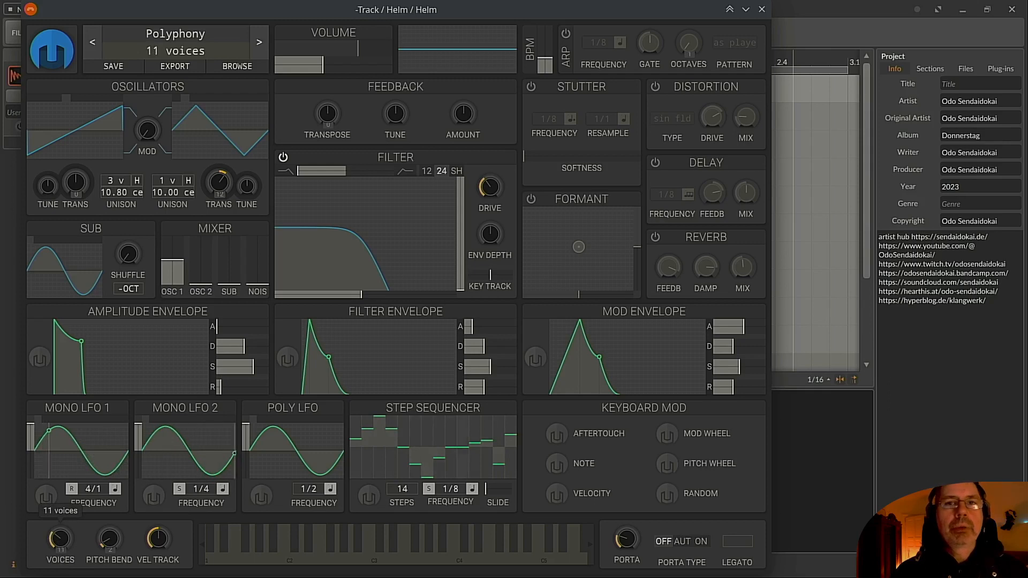
pyautogui.moveTo(59, 544); pyautogui.dragTo(59, 548)
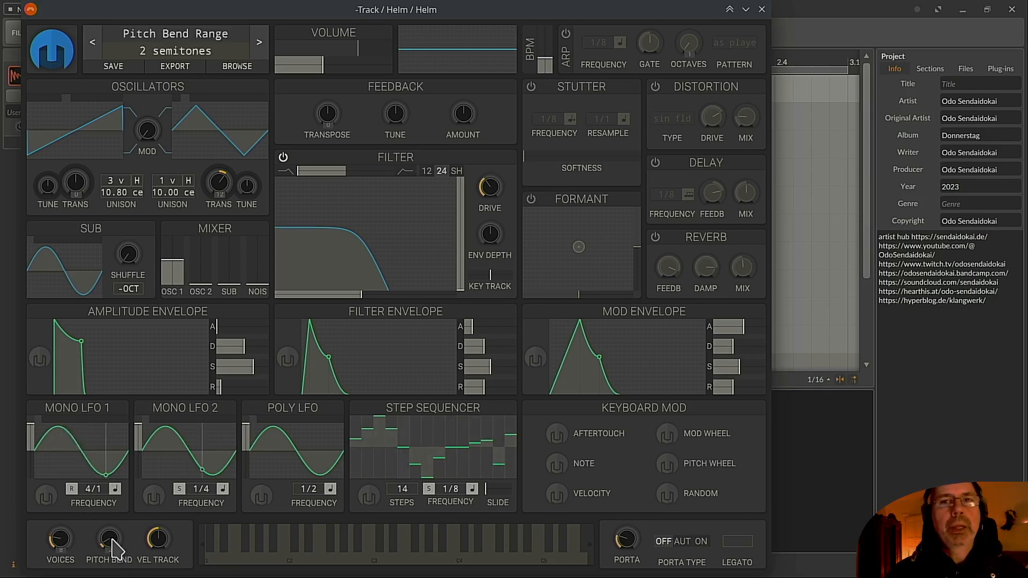
pyautogui.moveTo(110, 539); pyautogui.dragTo(109, 418)
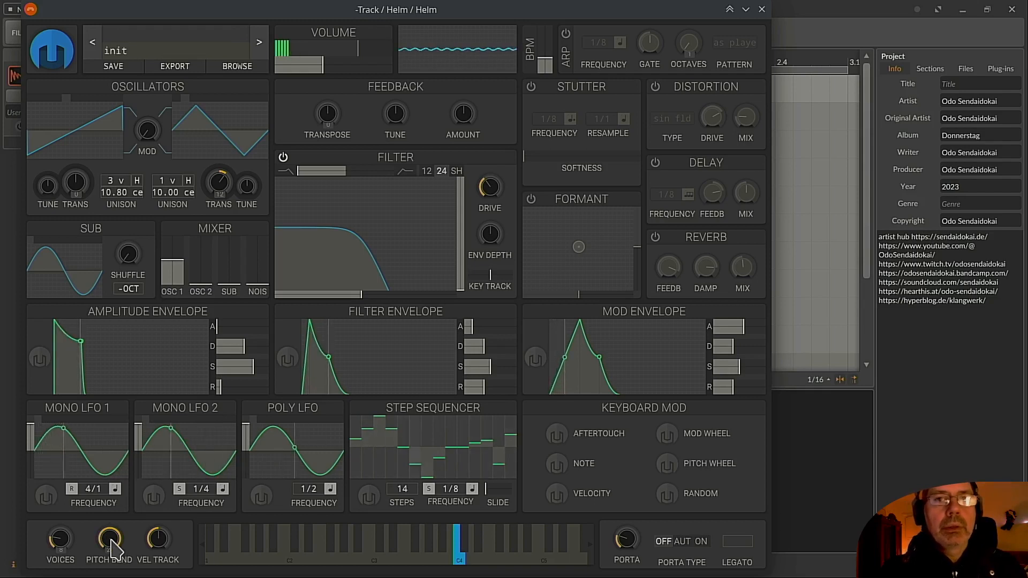
pyautogui.moveTo(110, 545); pyautogui.dragTo(111, 570)
# Lower the velocity tracking to its minimum and raise the filter cutoff to 103.2 semitones.
pyautogui.moveTo(158, 541); pyautogui.dragTo(157, 537)
pyautogui.doubleClick(158, 543)
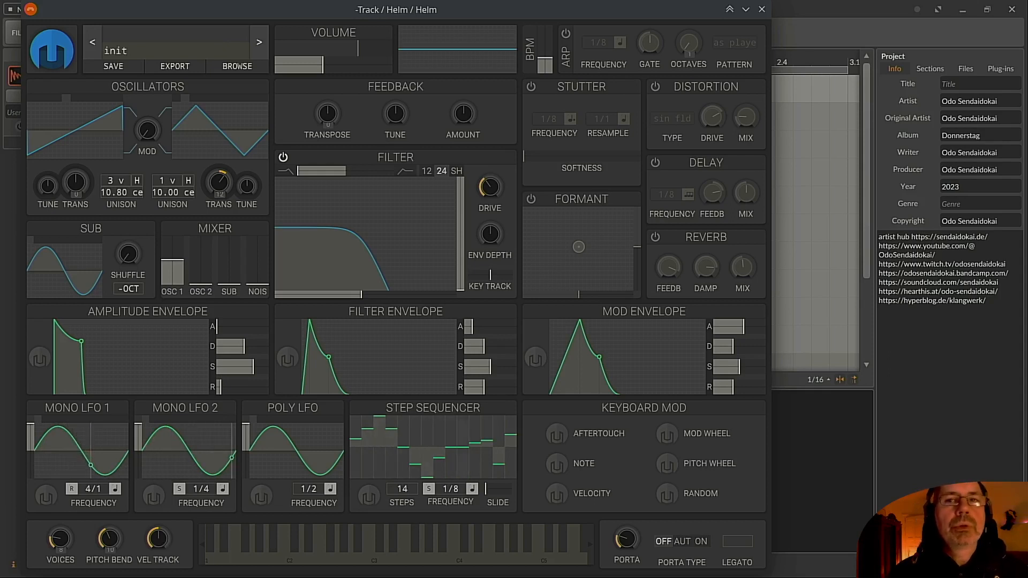
pyautogui.moveTo(157, 541); pyautogui.dragTo(157, 577)
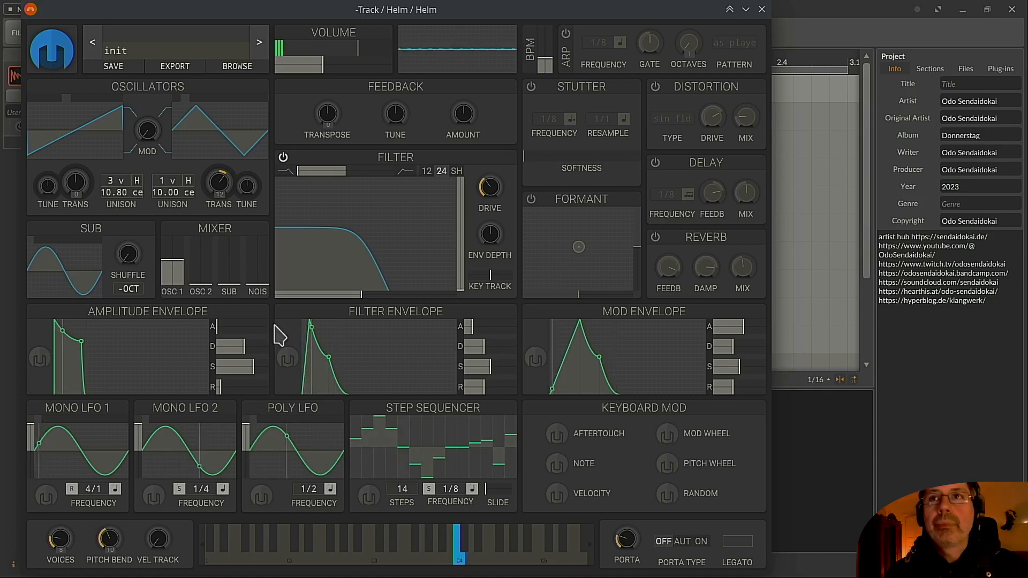
pyautogui.moveTo(298, 293); pyautogui.dragTo(413, 298)
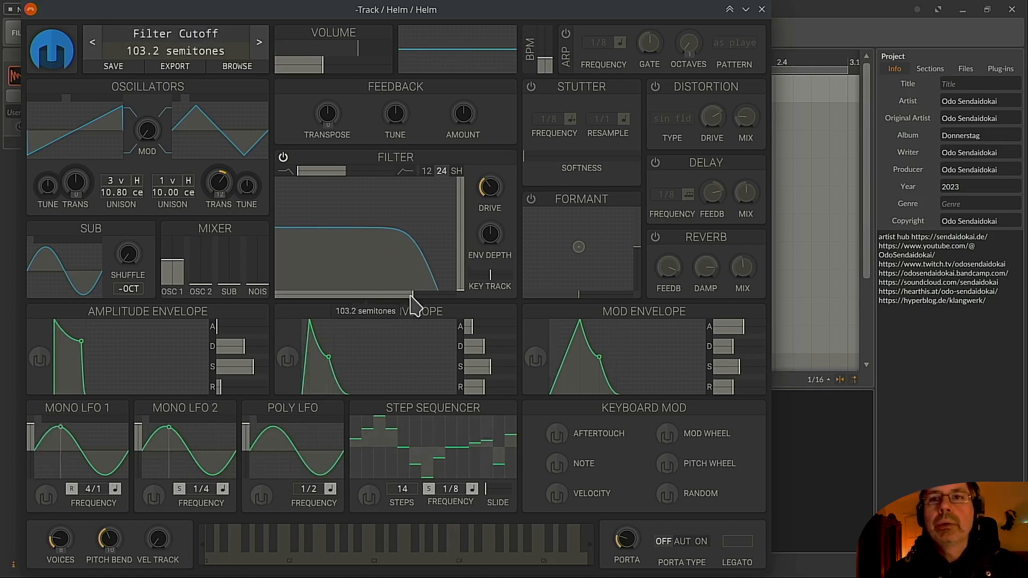
# Try the velocity tracking at its maximum and reset it to 0 %.
pyautogui.moveTo(158, 541)
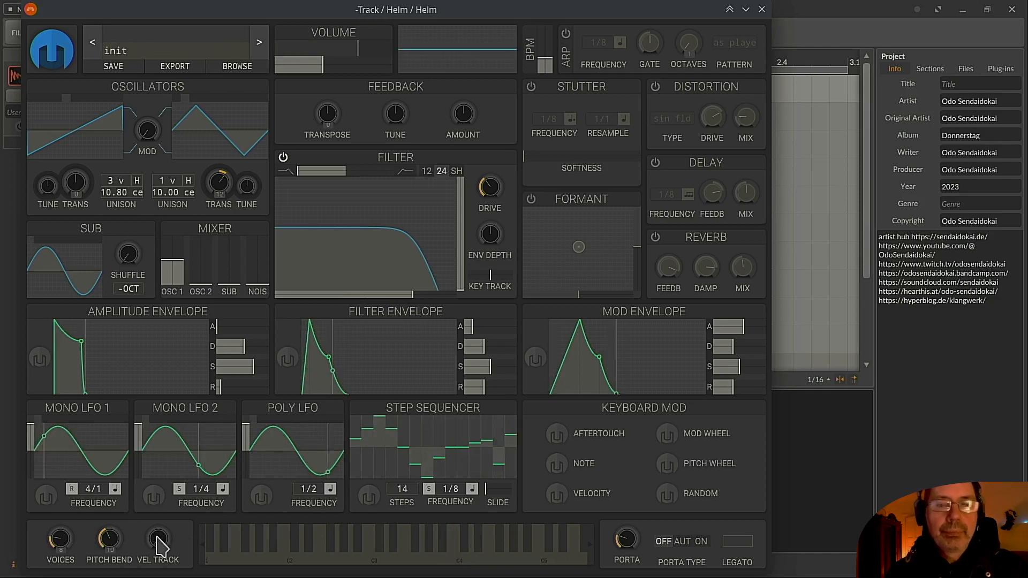
pyautogui.moveTo(159, 546); pyautogui.dragTo(160, 508)
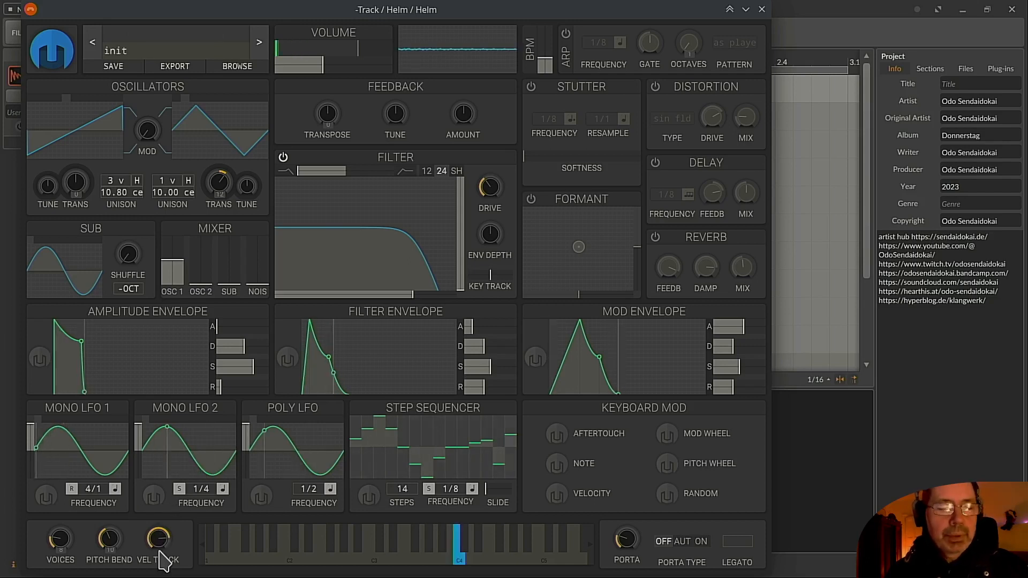
pyautogui.moveTo(160, 531)
pyautogui.mouseDown()
pyautogui.moveTo(159, 480)
pyautogui.moveTo(159, 538)
pyautogui.mouseUp()
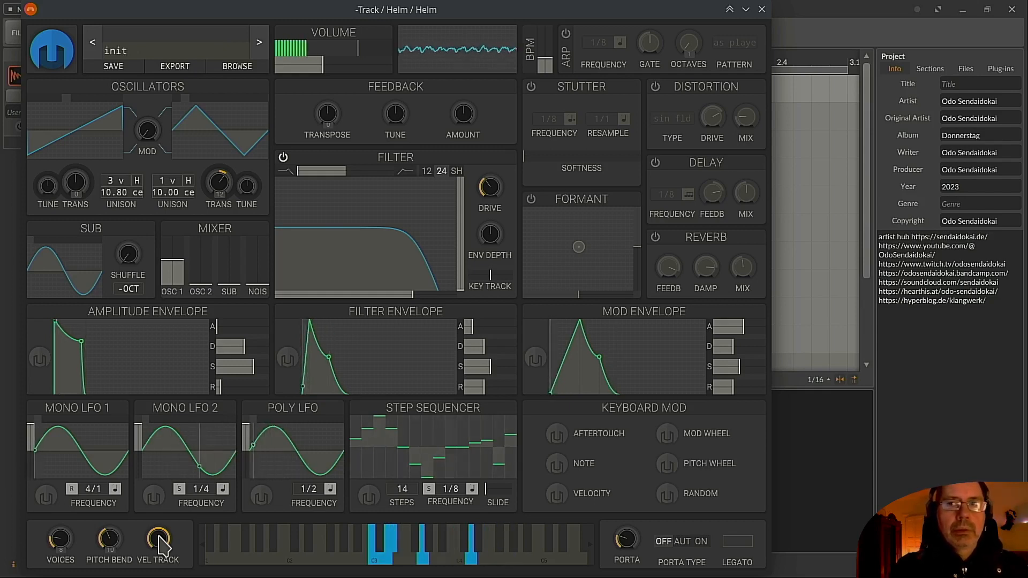
pyautogui.doubleClick(159, 537)
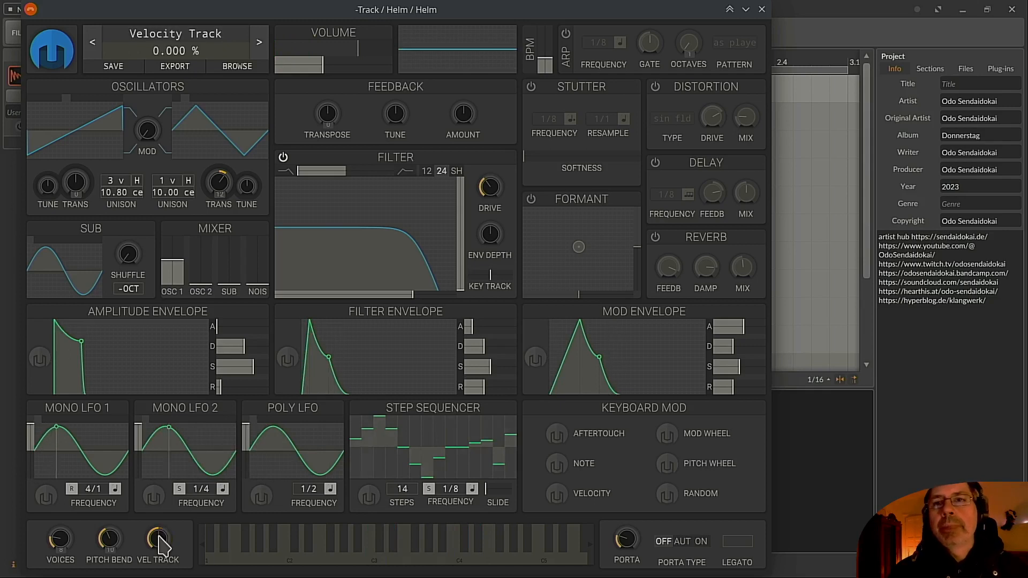
# Raise the portamento to 3.119 s/oct and compare the portamento types On and Off.
pyautogui.moveTo(622, 552)
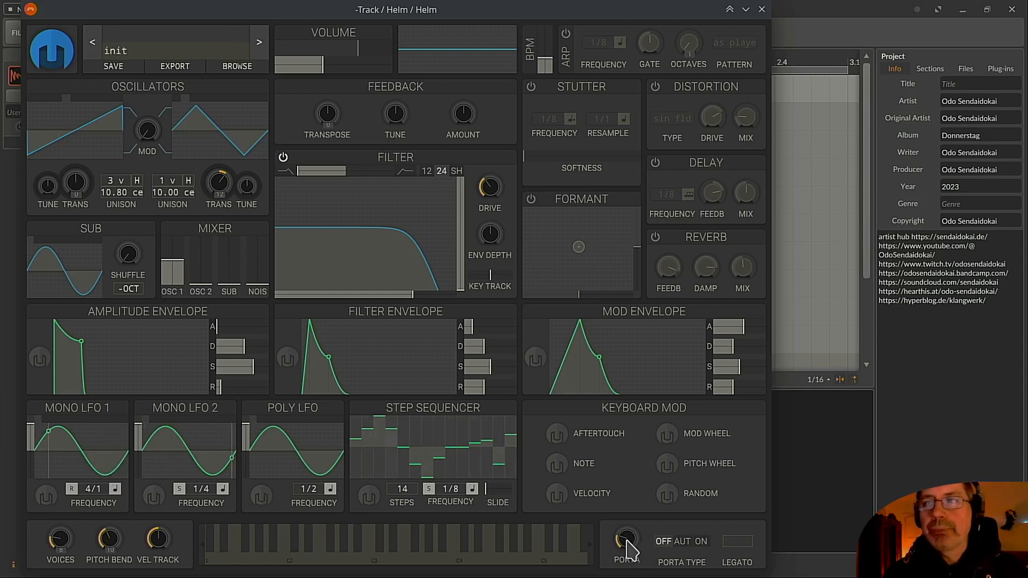
pyautogui.moveTo(625, 538); pyautogui.dragTo(625, 514)
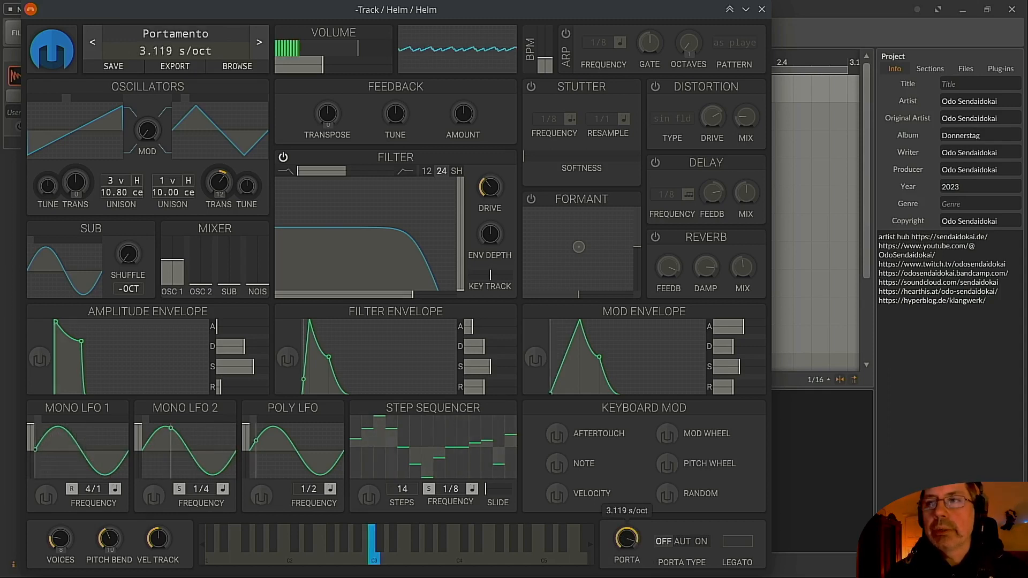
pyautogui.click(700, 541)
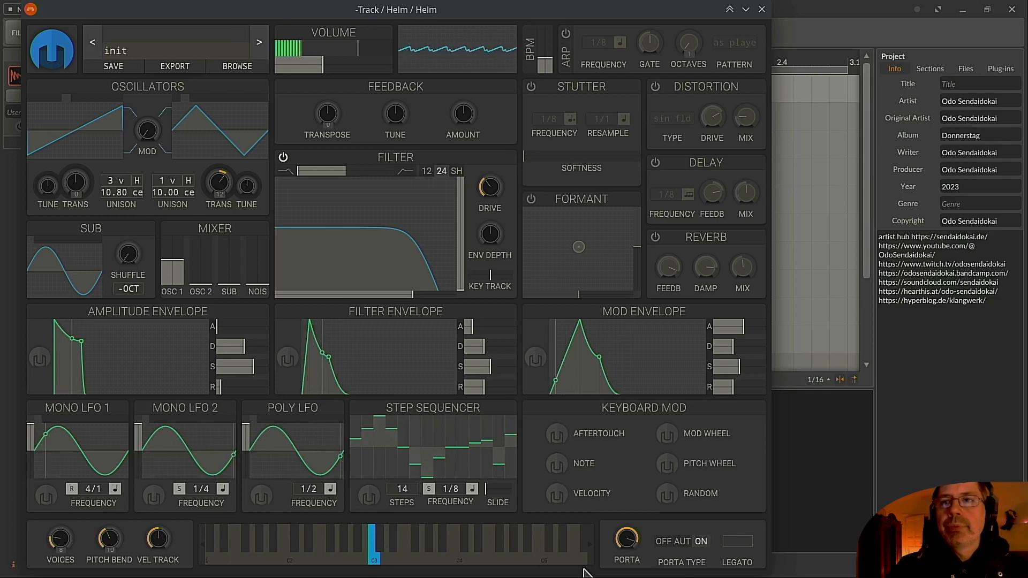
pyautogui.moveTo(688, 549); pyautogui.dragTo(631, 550)
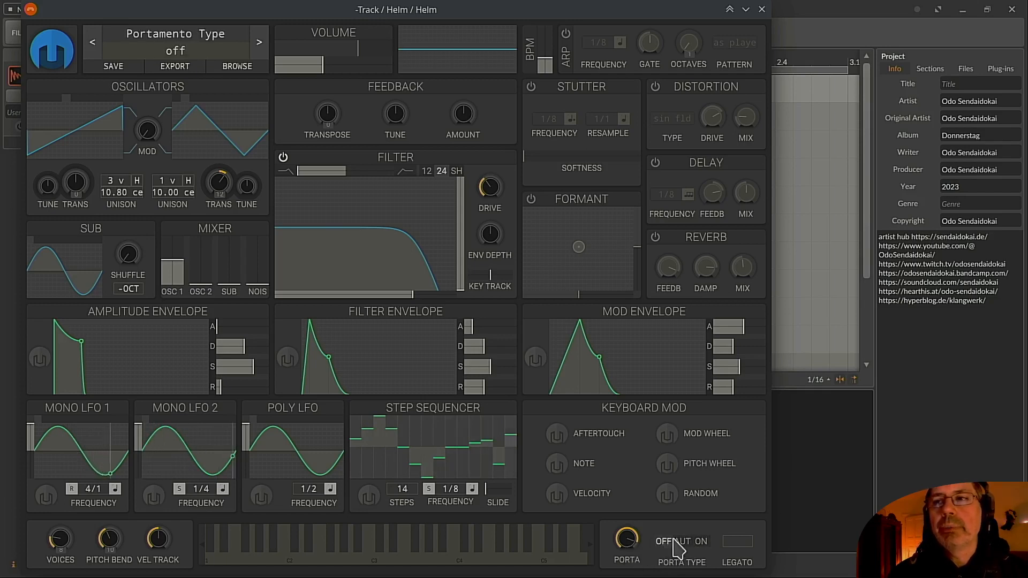
# Enable legato and set the portamento type to Auto, after trying it on On.
pyautogui.click(701, 545)
pyautogui.click(737, 542)
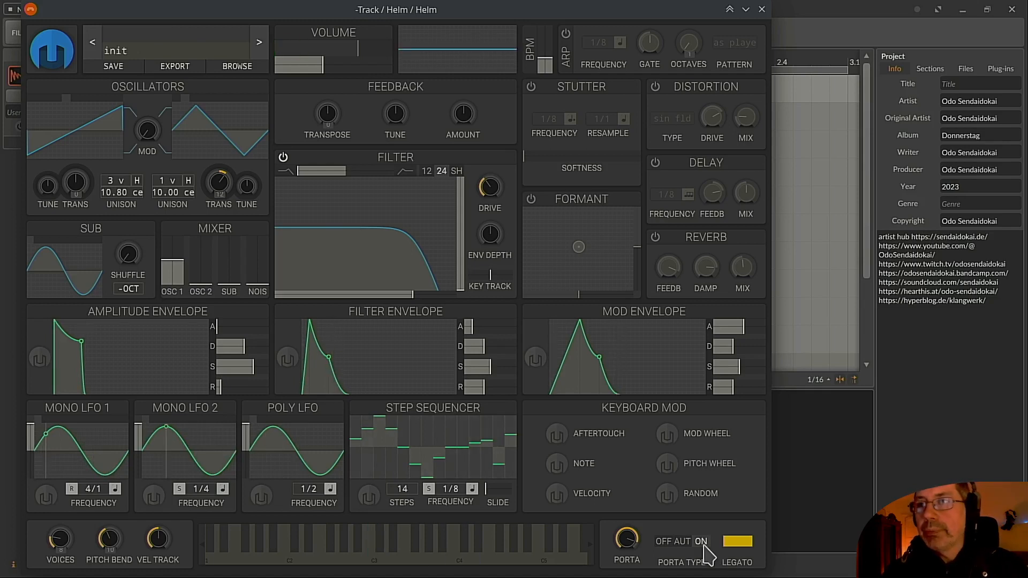
pyautogui.click(676, 541)
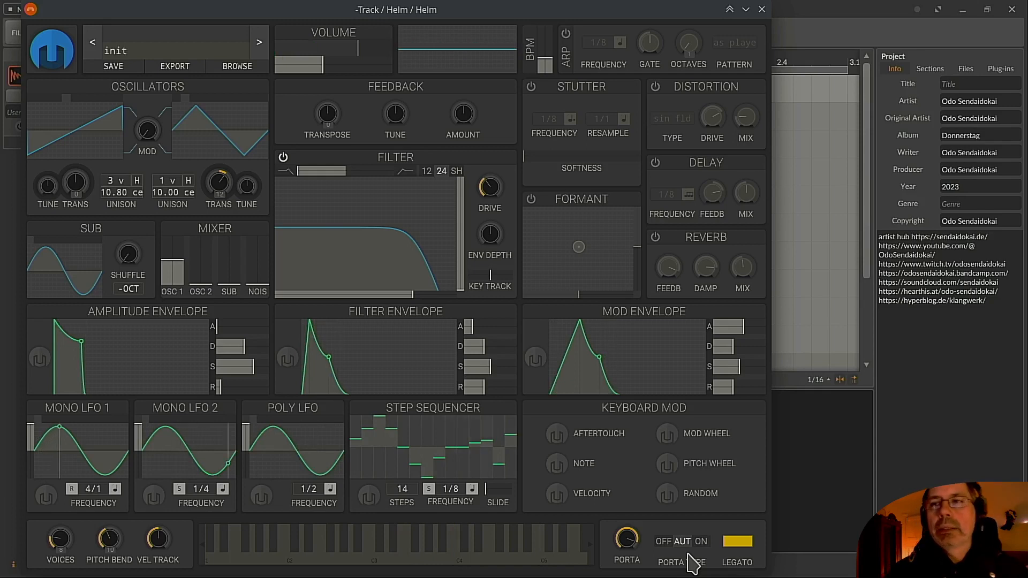
# Lower the portamento time to 1.202 s/oct and further to 0.339 s/oct.
pyautogui.moveTo(615, 541)
pyautogui.mouseDown()
pyautogui.moveTo(616, 569)
pyautogui.moveTo(615, 545)
pyautogui.mouseUp()
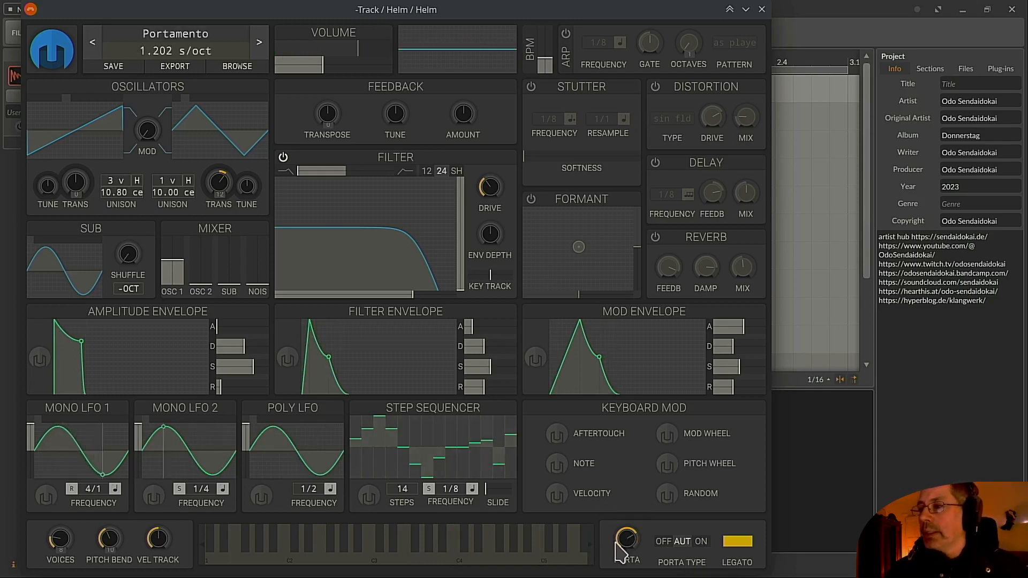
pyautogui.moveTo(623, 543)
pyautogui.mouseDown()
pyautogui.moveTo(624, 570)
pyautogui.moveTo(625, 540)
pyautogui.mouseUp()
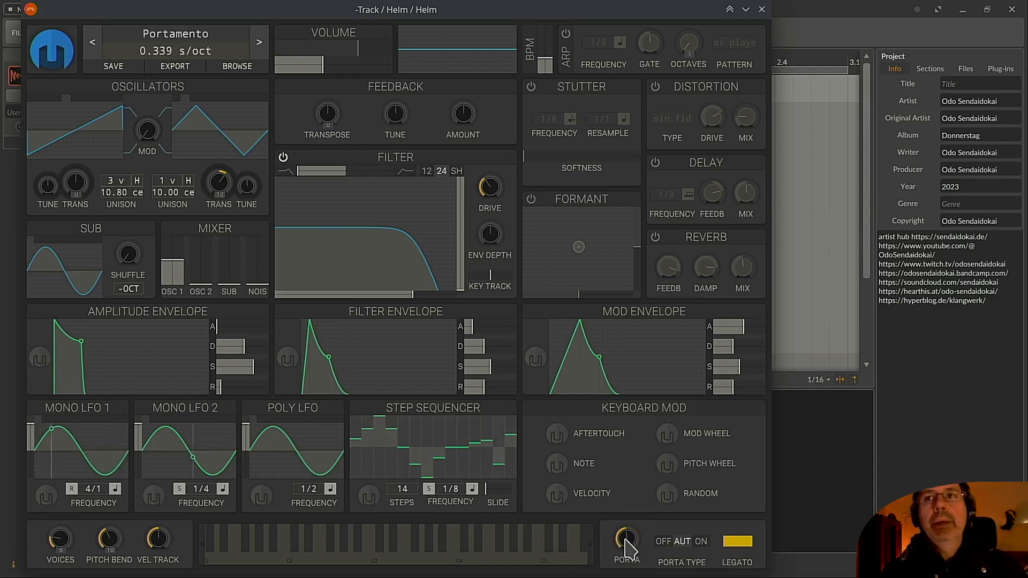